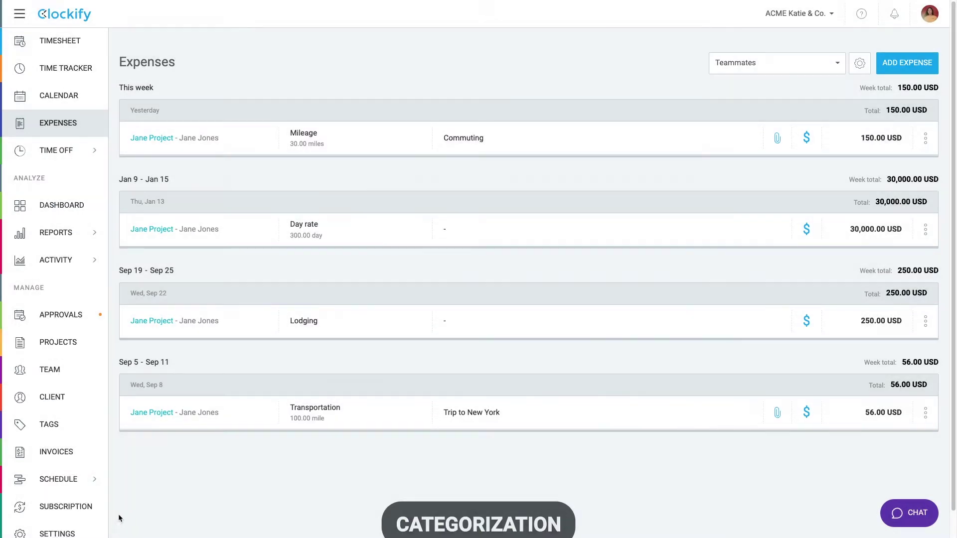
Step: Add a new client to the Clients list, entering the client's full name
click(74, 397)
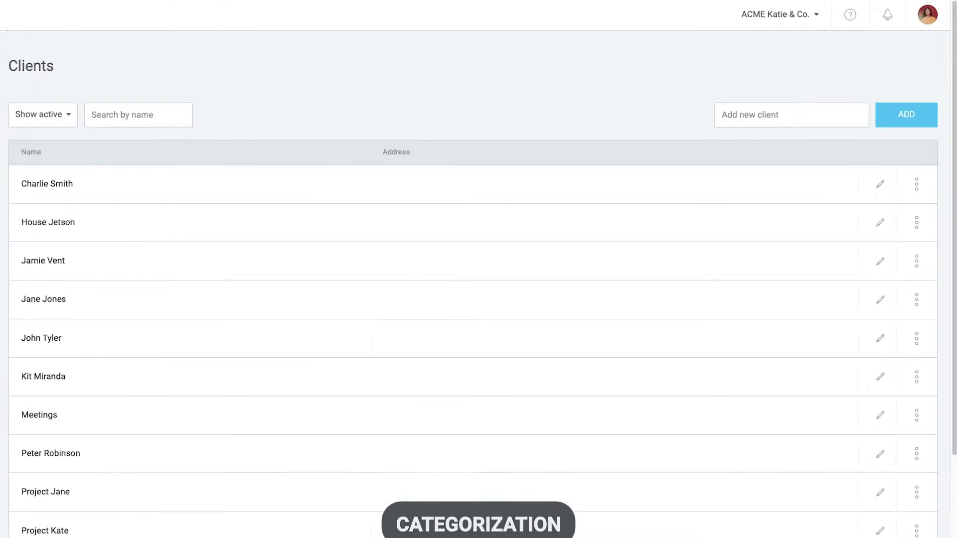
click(781, 102)
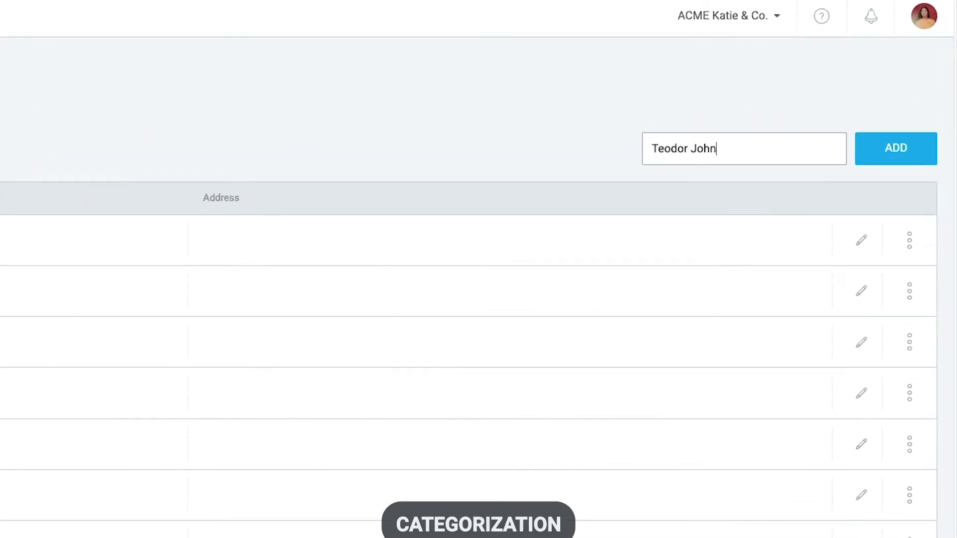
click(874, 125)
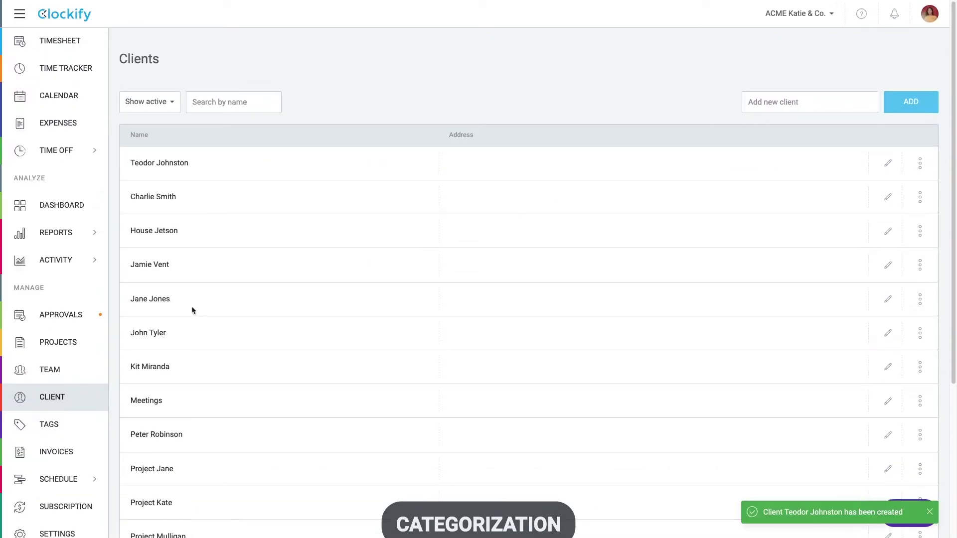
Step: Create The Marks Project for the new client, coloured orange, with no template
click(110, 340)
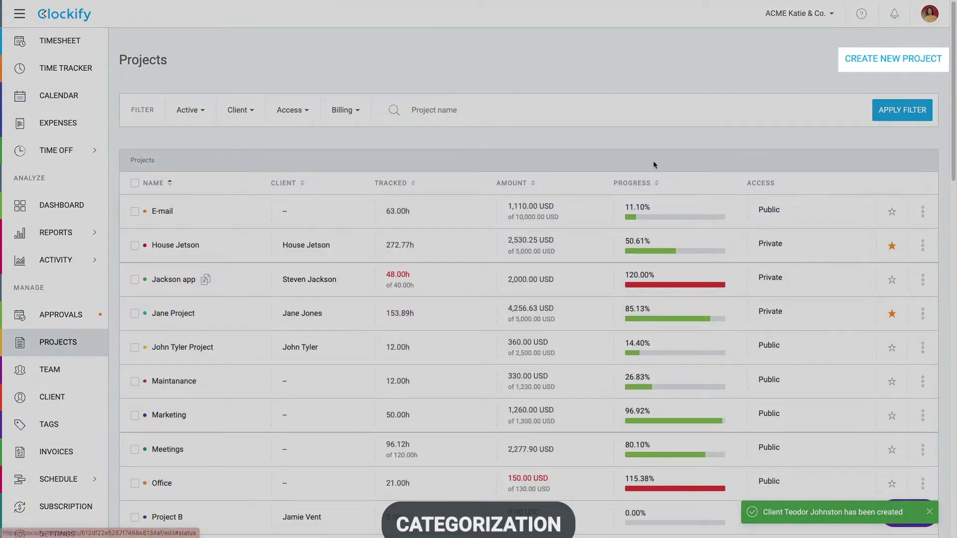
click(893, 59)
text(The Mar)
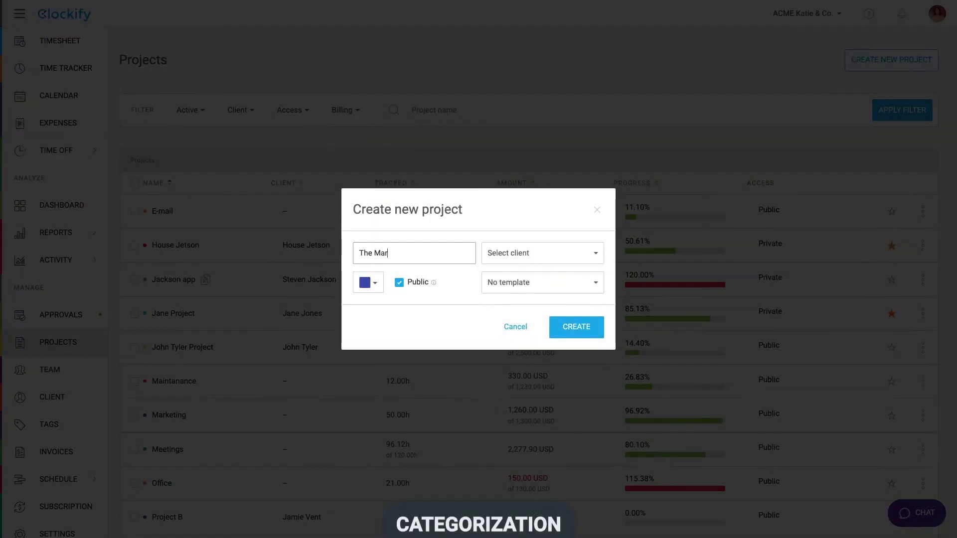
text(ks Project)
click(517, 248)
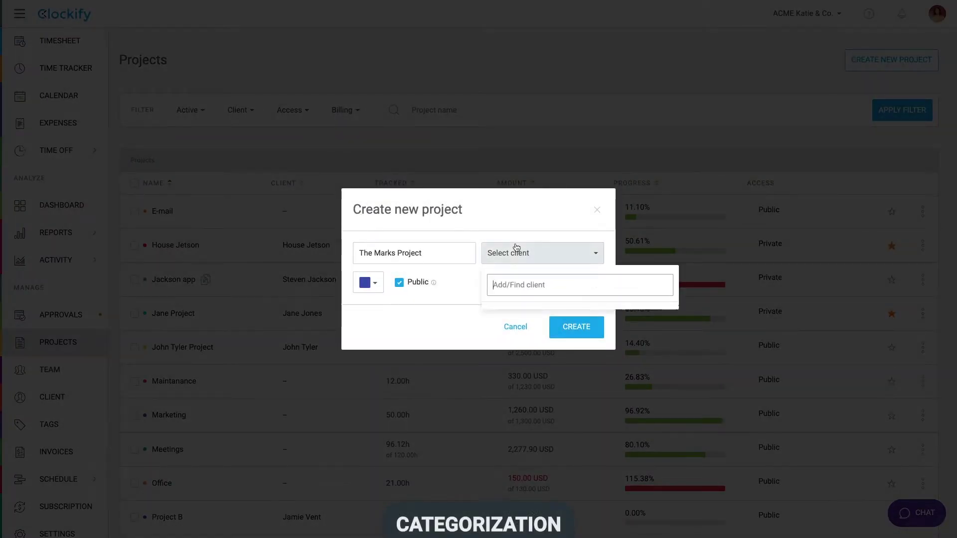
text(te)
click(513, 382)
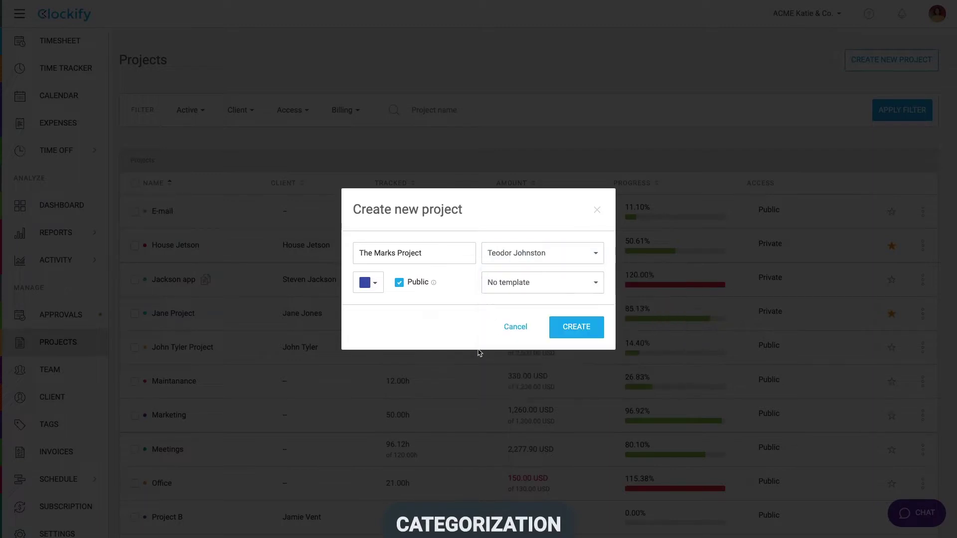
click(368, 283)
click(409, 308)
click(500, 288)
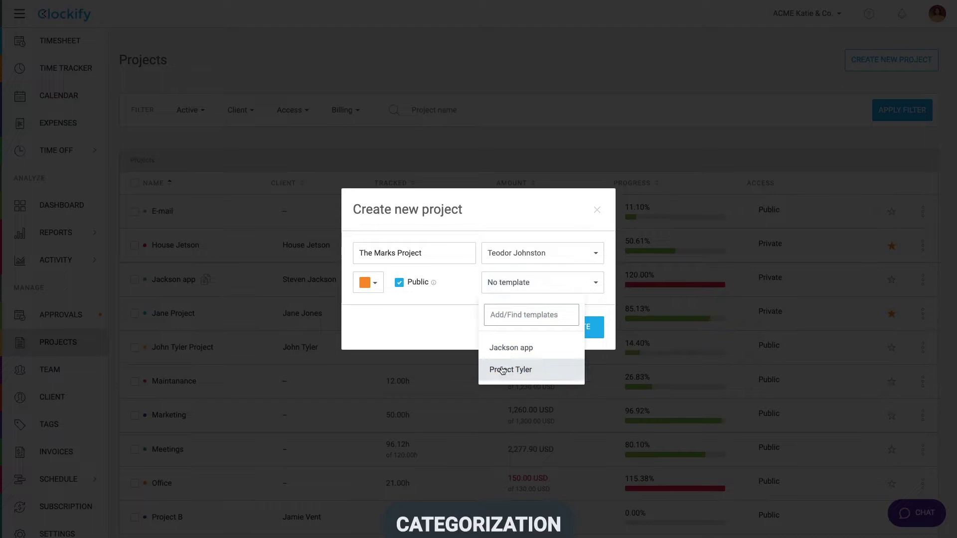
click(501, 289)
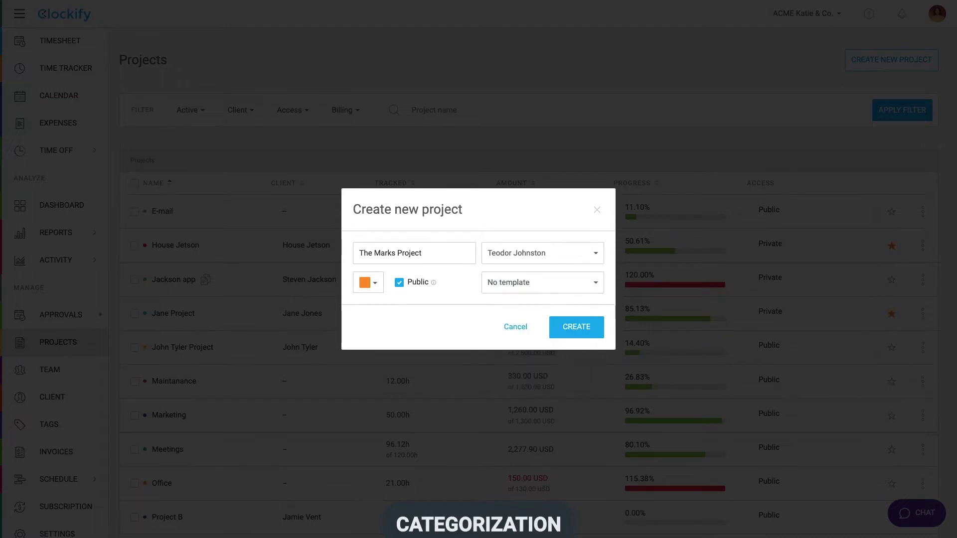
click(572, 333)
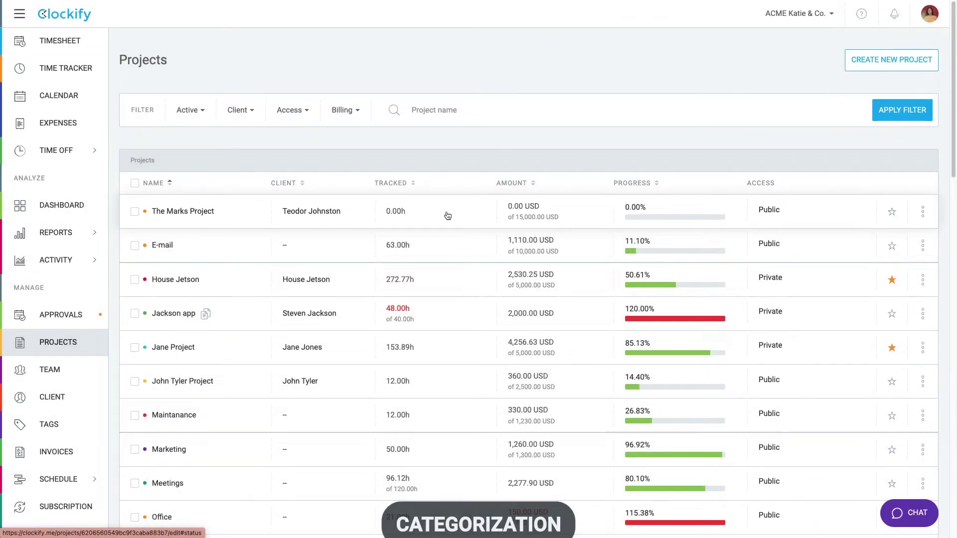
Step: Upload Clockify_Time_Report_Detailed.csv in the Import settings and start the import
scroll(93, 453, down, 1)
click(59, 524)
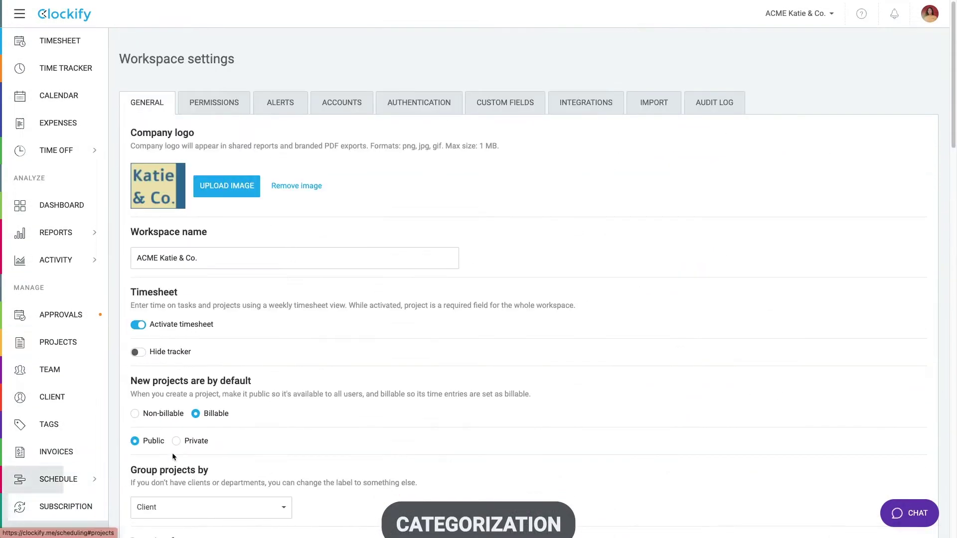
click(652, 101)
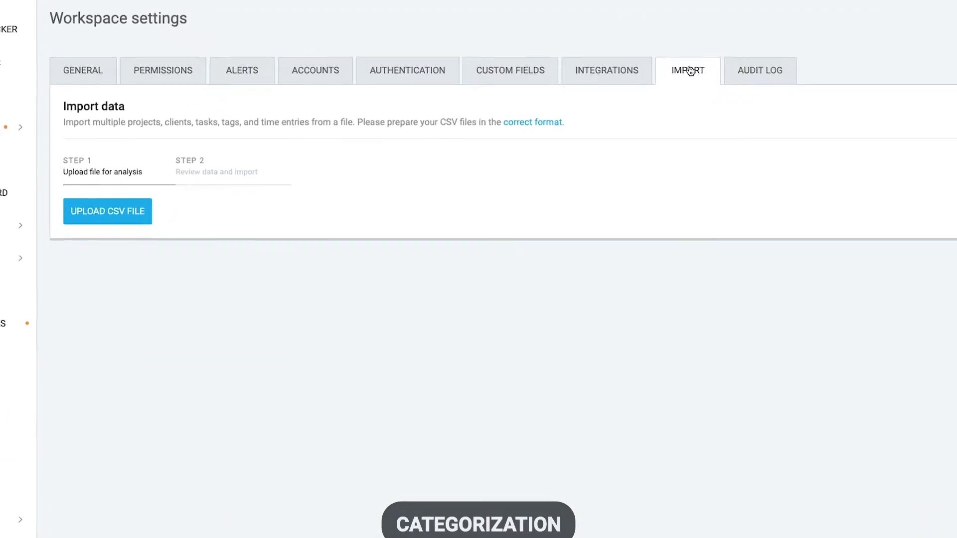
click(109, 203)
click(426, 220)
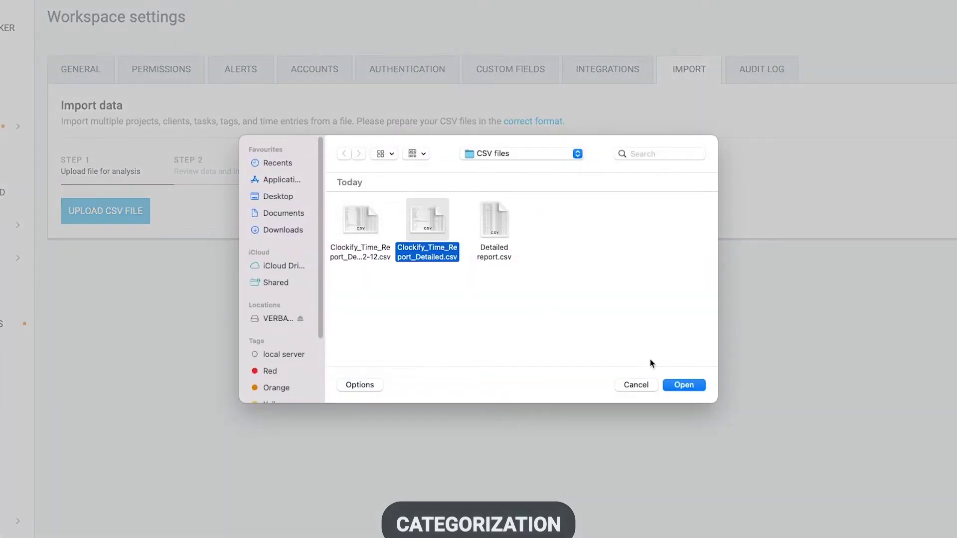
click(683, 385)
click(127, 295)
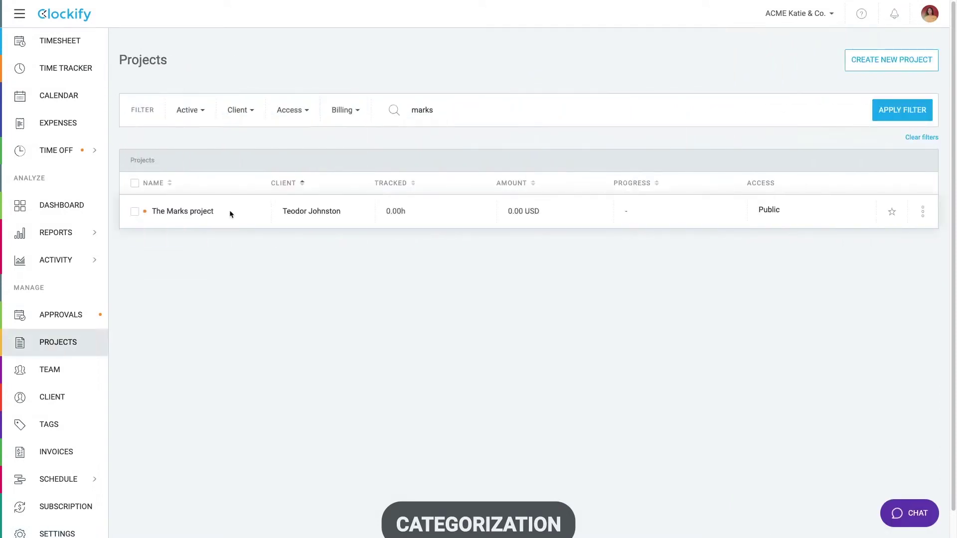
Step: Add Design and Development tasks to The Marks project, then begin typing Administration
click(201, 211)
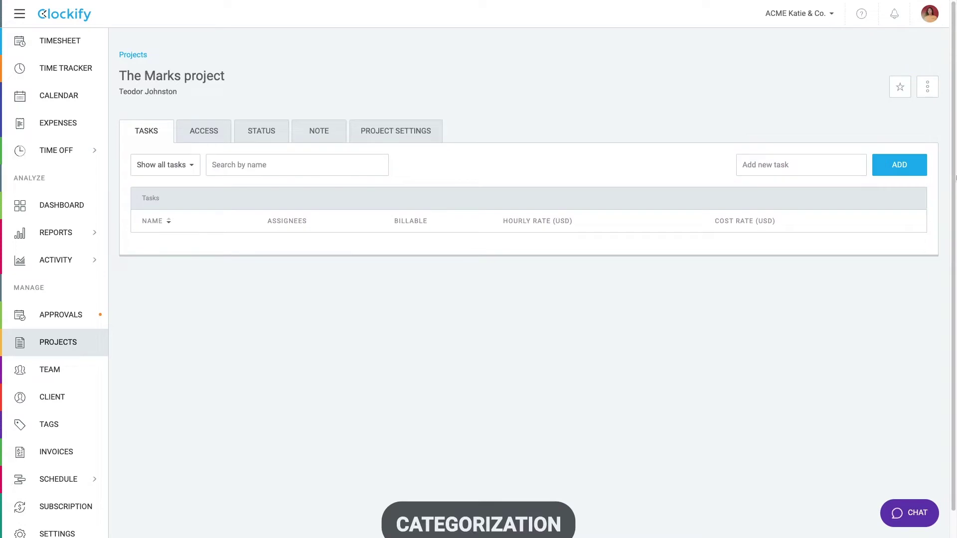
click(846, 168)
text(Design)
key(Return)
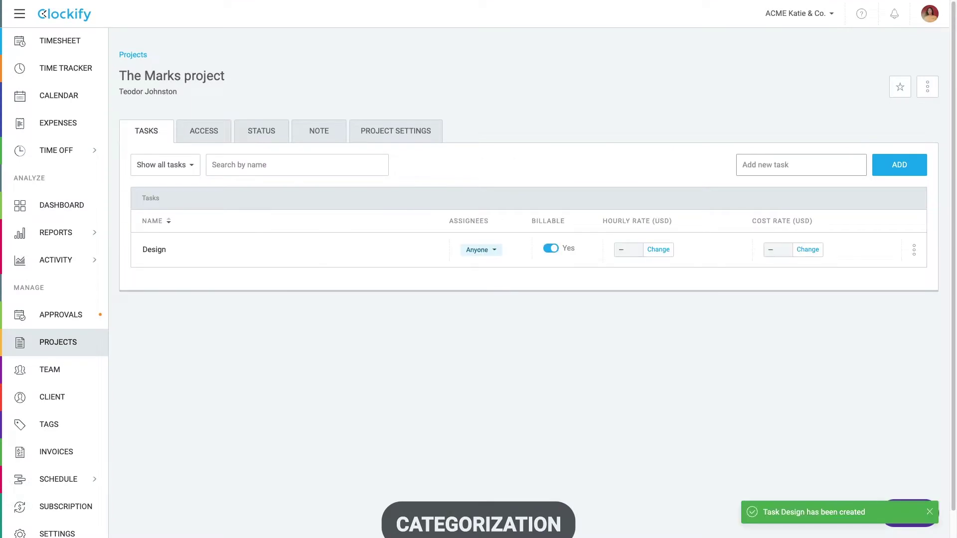
text(Development)
key(Return)
text(Ad)
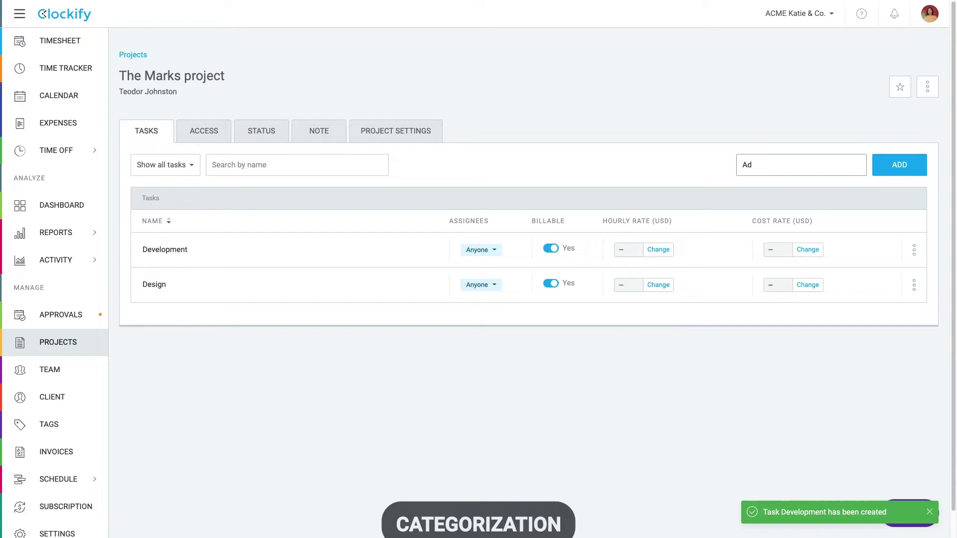
text(ministration)
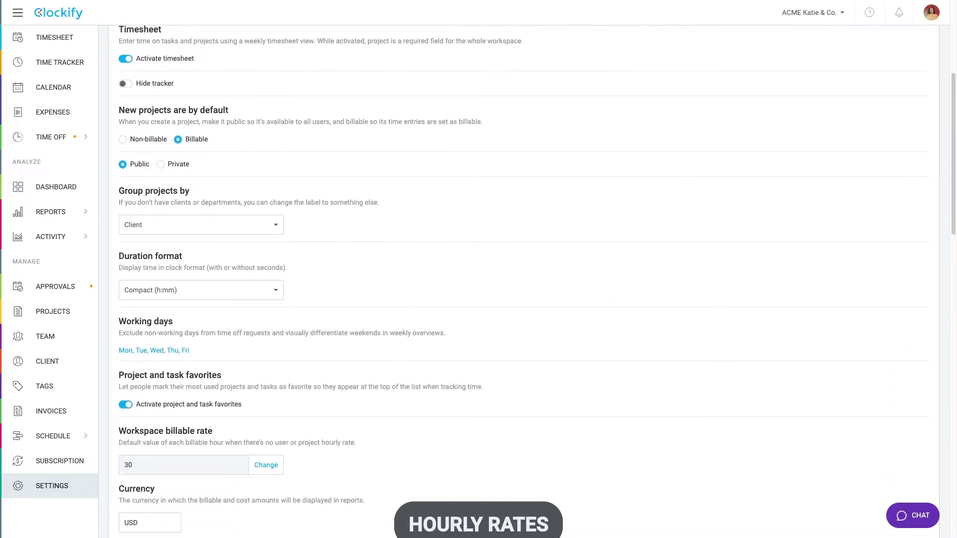
scroll(531, 279, down, 1)
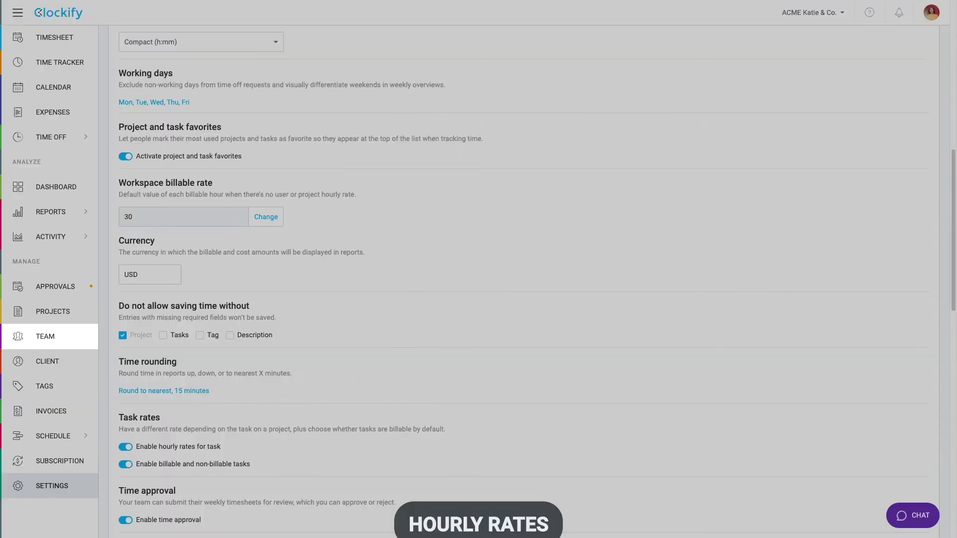
Step: Set The Marks project's hourly billable rate to 10 USD
click(44, 337)
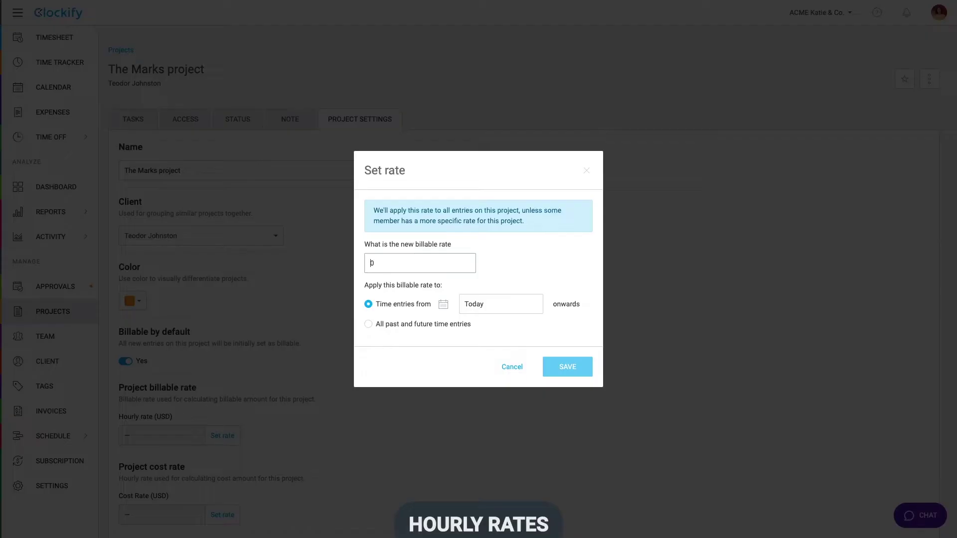
text(10)
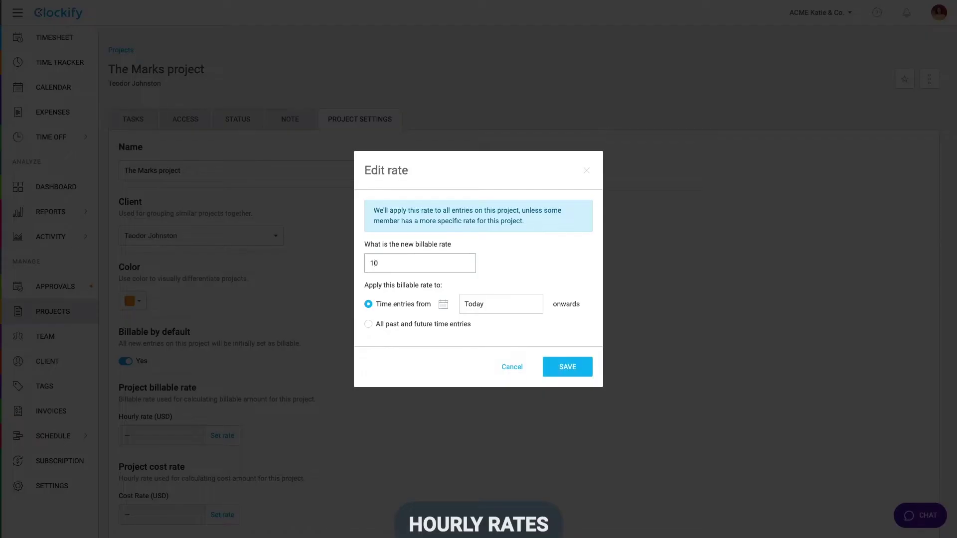
key(Return)
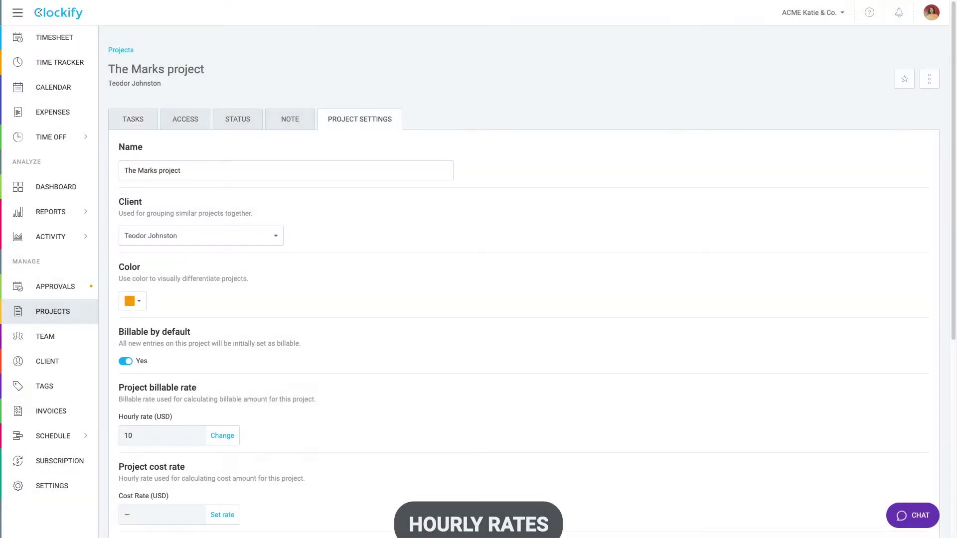
Step: Enable per-task hourly rates and billable tasks, then start changing a member's rate
click(133, 119)
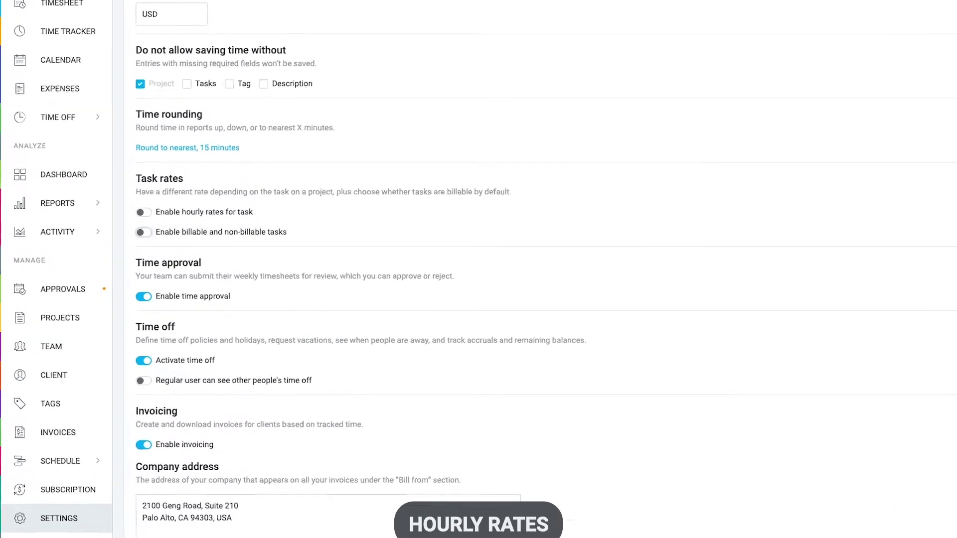
click(162, 204)
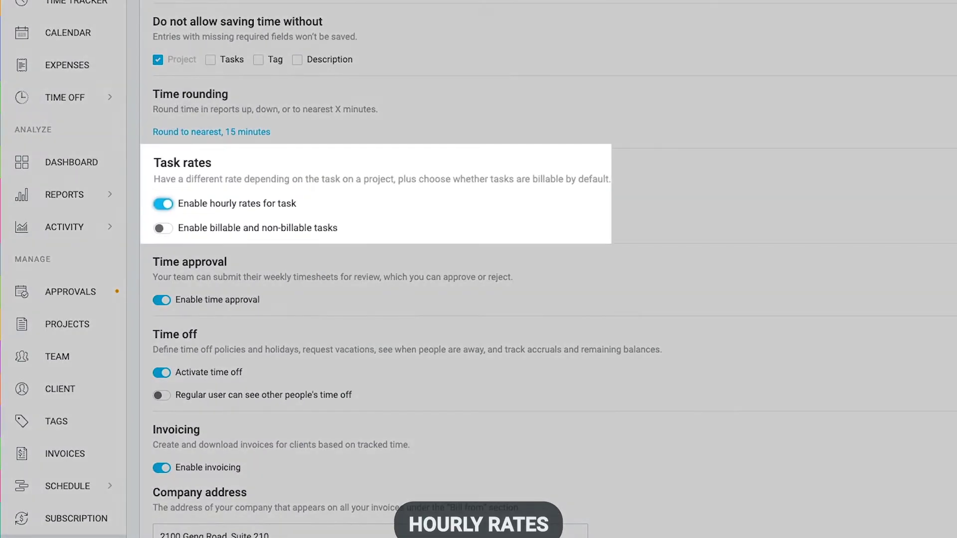
click(162, 228)
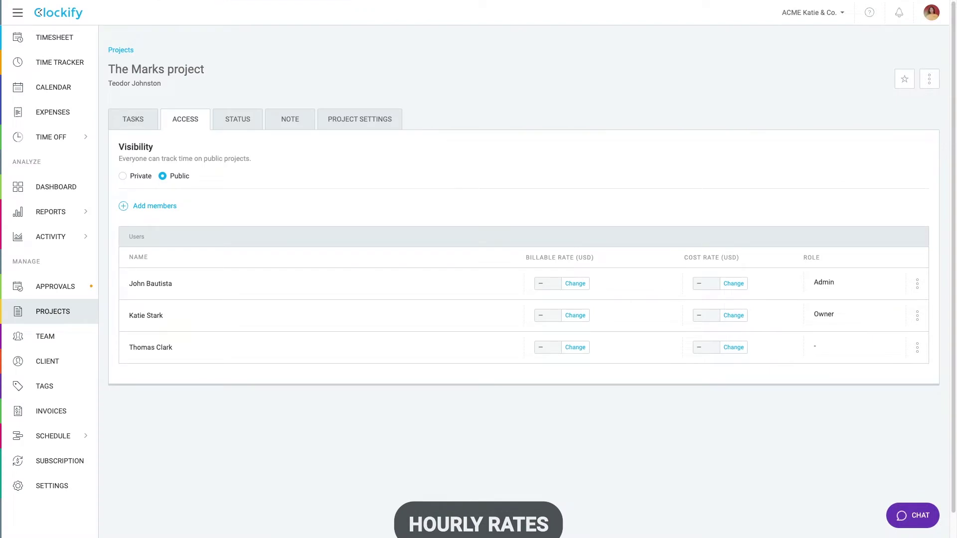
click(575, 284)
text(3)
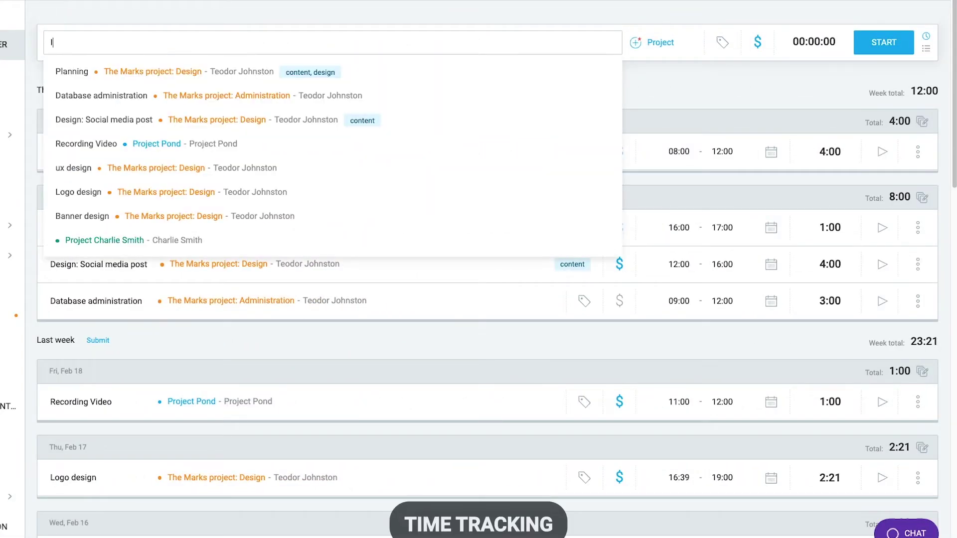
Step: Time a brief Illustration entry on The Marks project's Design task
text(stration)
key(Escape)
key(Tab)
key(Return)
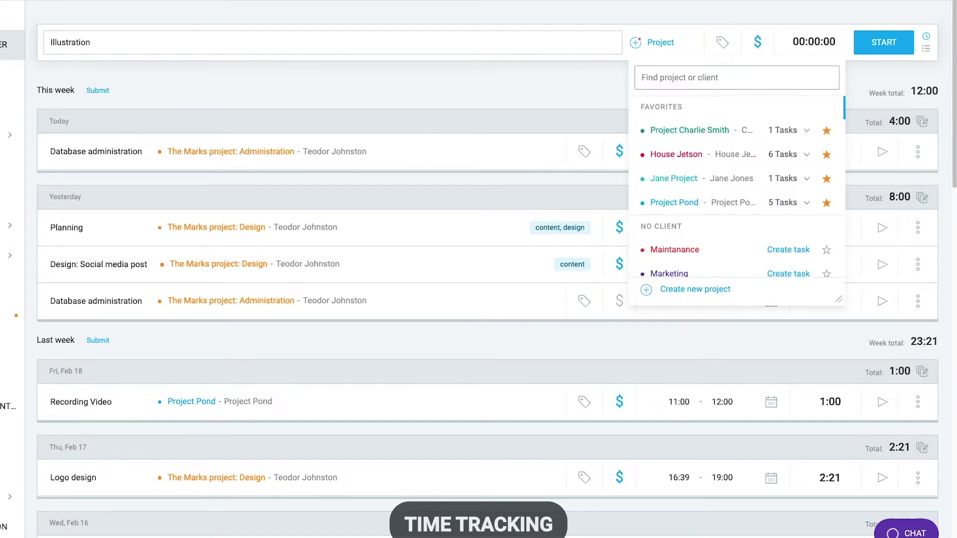
text(marks)
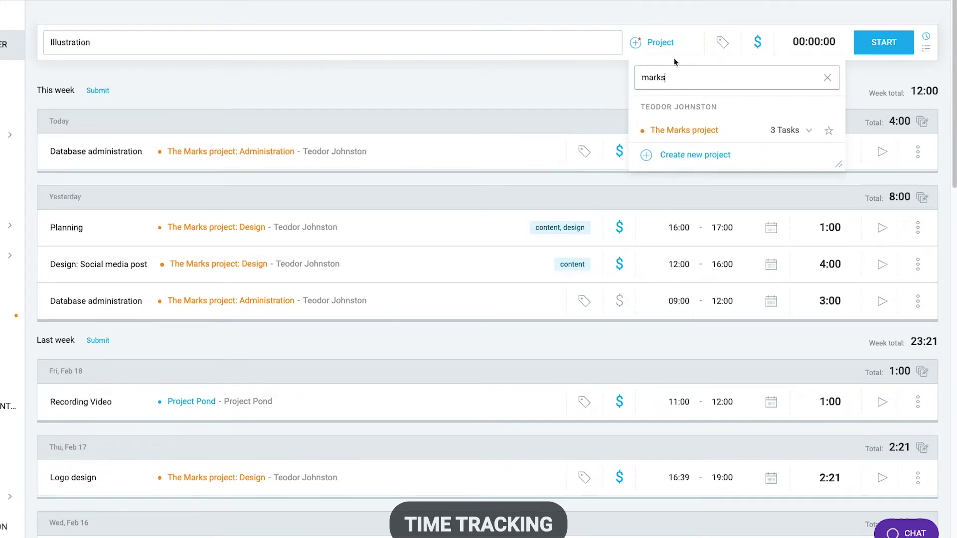
click(783, 131)
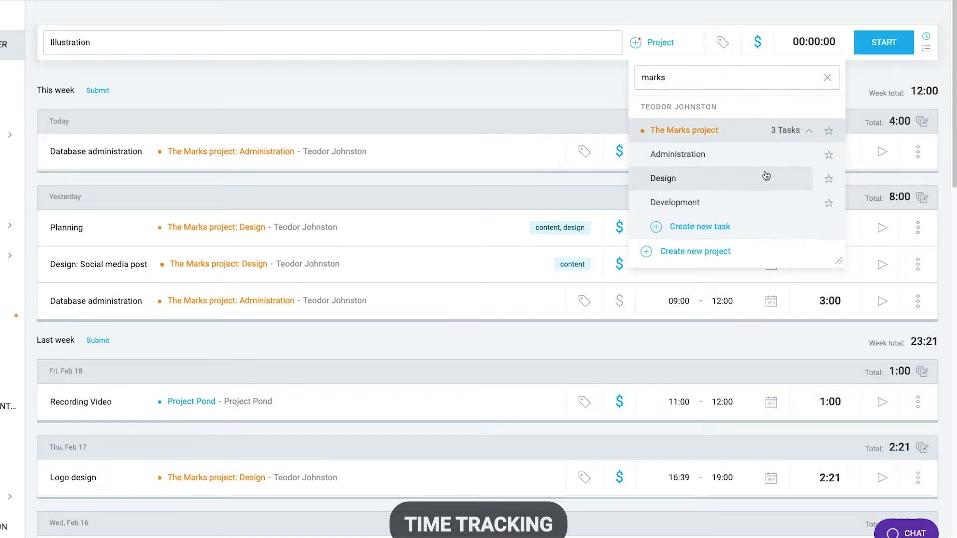
click(705, 178)
click(868, 50)
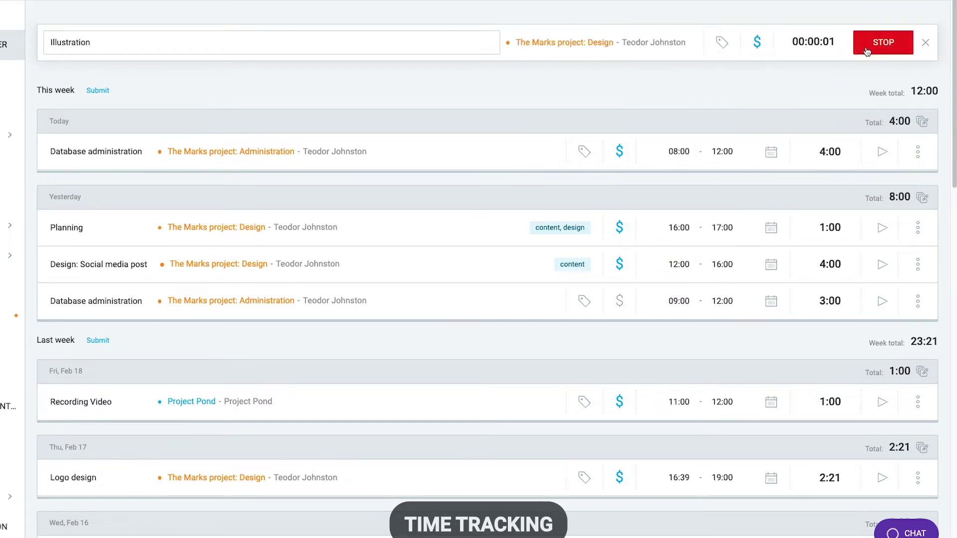
click(867, 50)
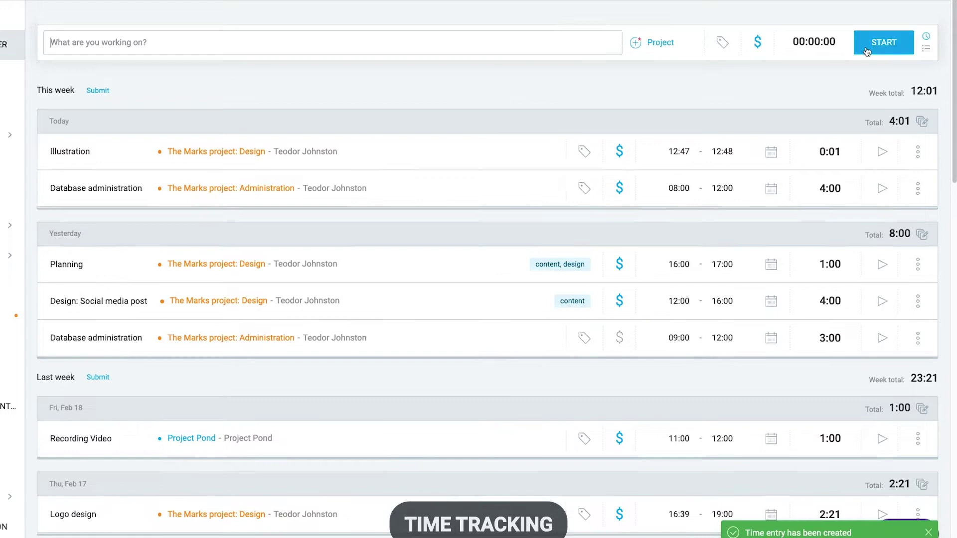
Step: Discard a restarted timer and manually add a 12:47–13:47 Illustration entry
click(883, 152)
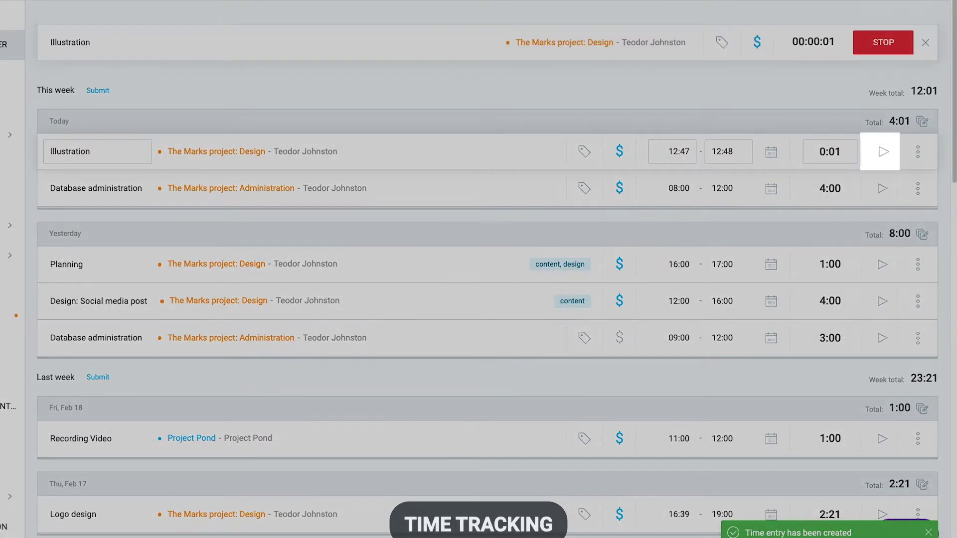
click(925, 43)
click(891, 83)
click(926, 49)
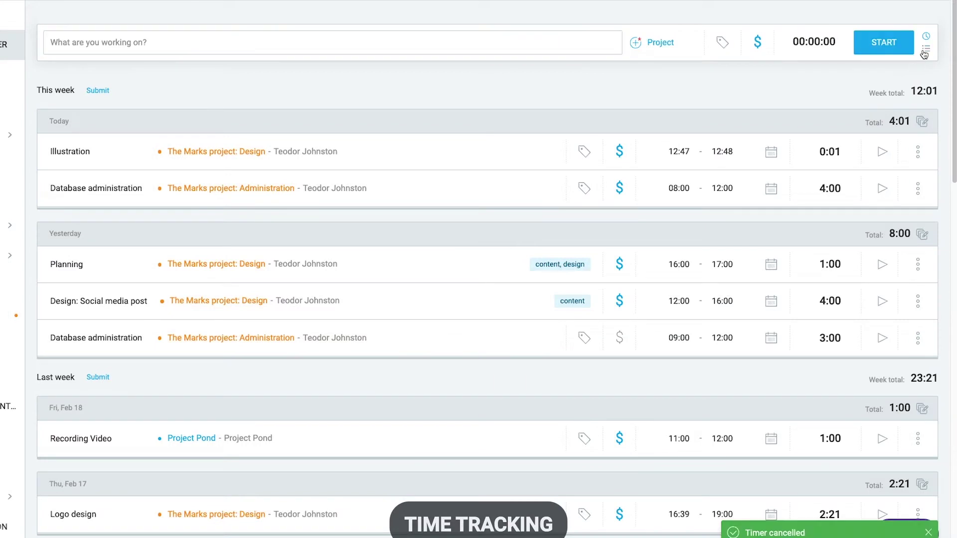
click(384, 42)
click(368, 70)
click(609, 42)
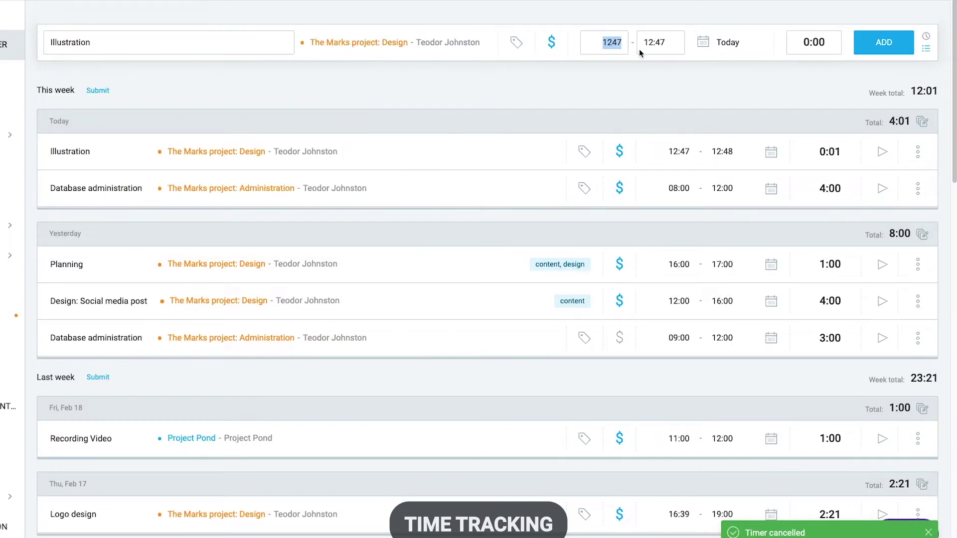
click(658, 46)
text(1347)
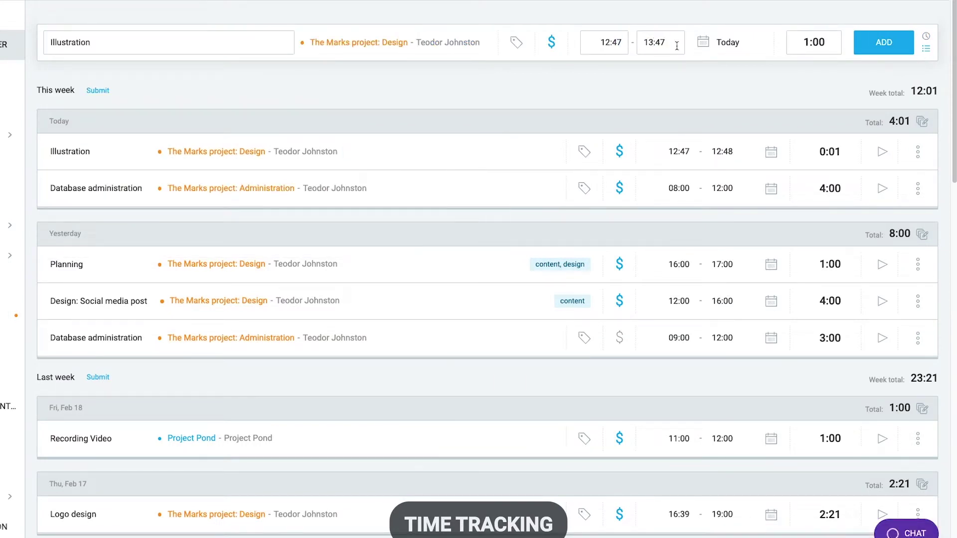
click(885, 44)
Step: Change the new Illustration entry's start time to 12:00
click(677, 153)
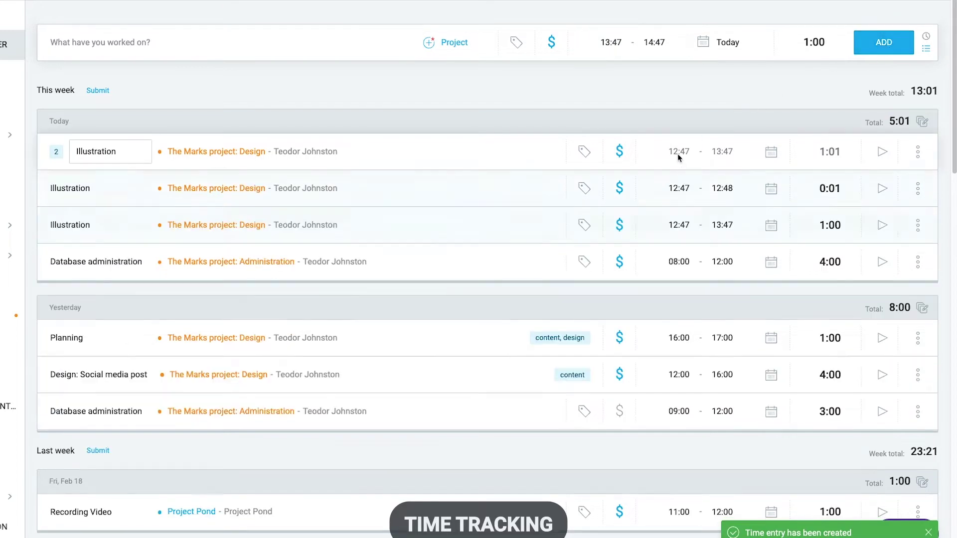
click(695, 220)
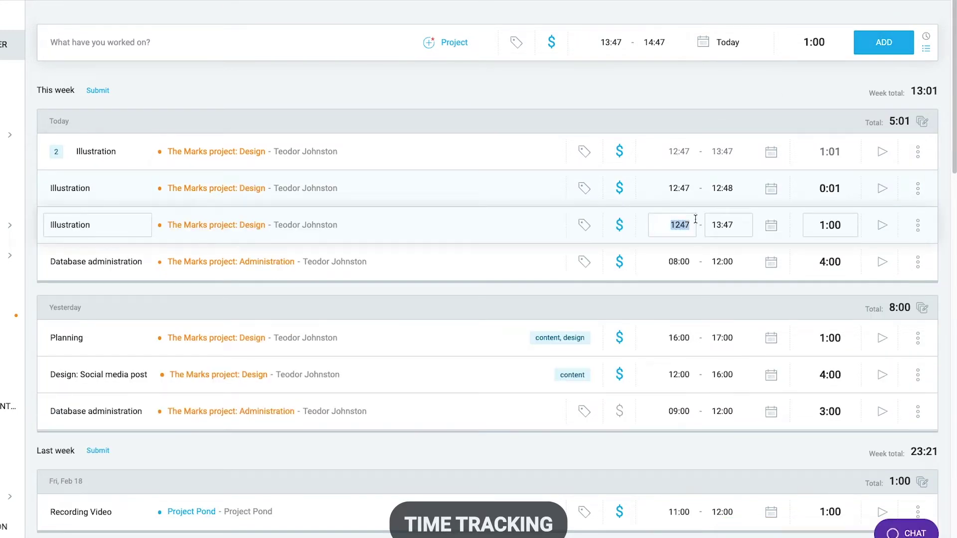
text(1200)
key(Return)
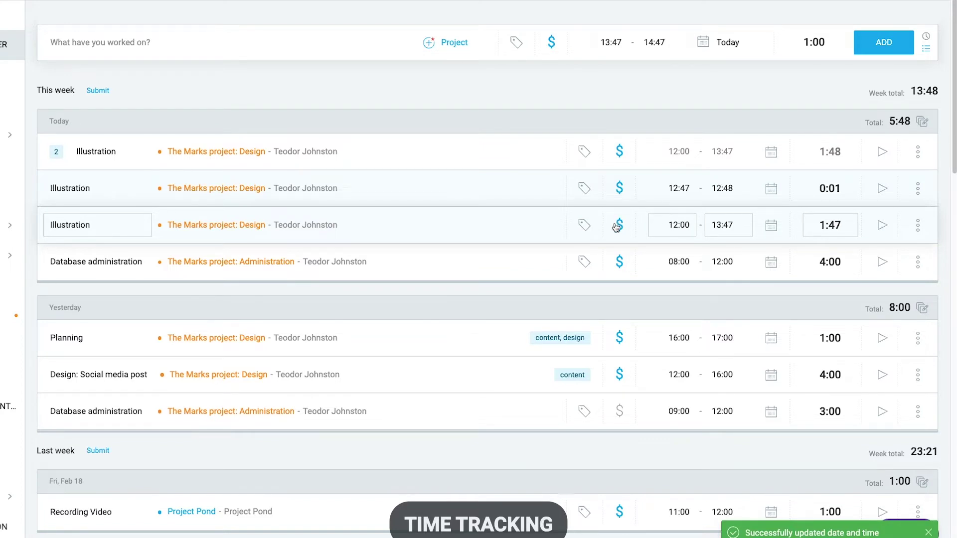
mouse_move(617, 227)
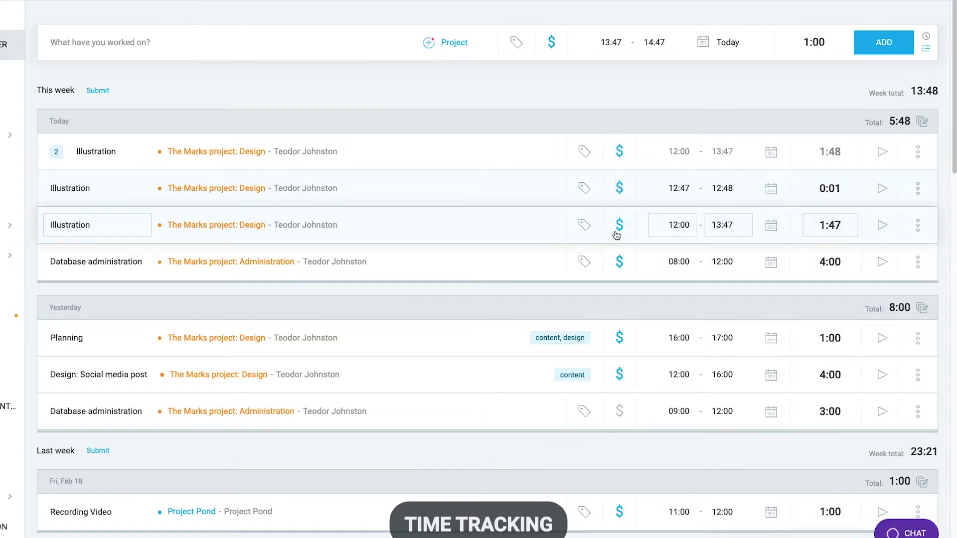
Step: Make the 12:00–13:47 Illustration entry non-billable and check the Permissions settings
click(619, 229)
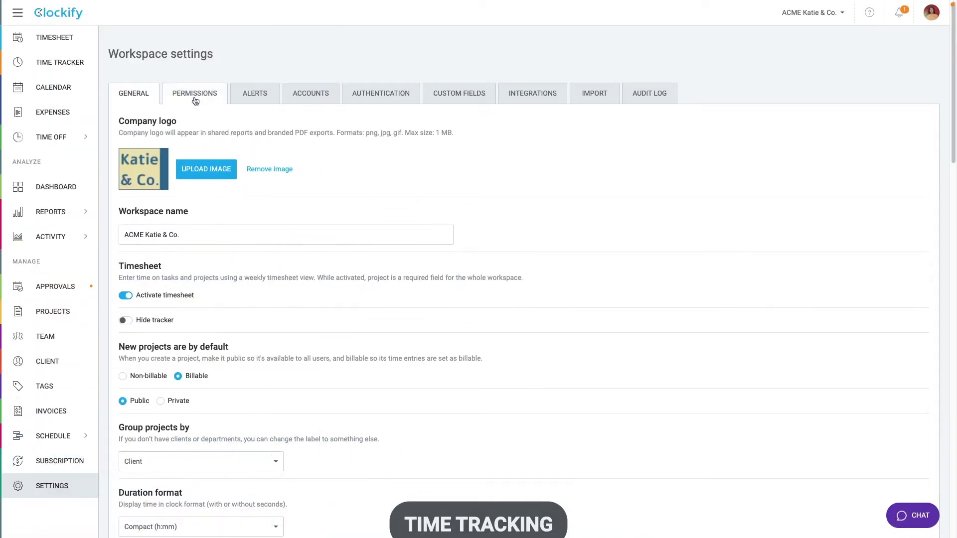
click(194, 96)
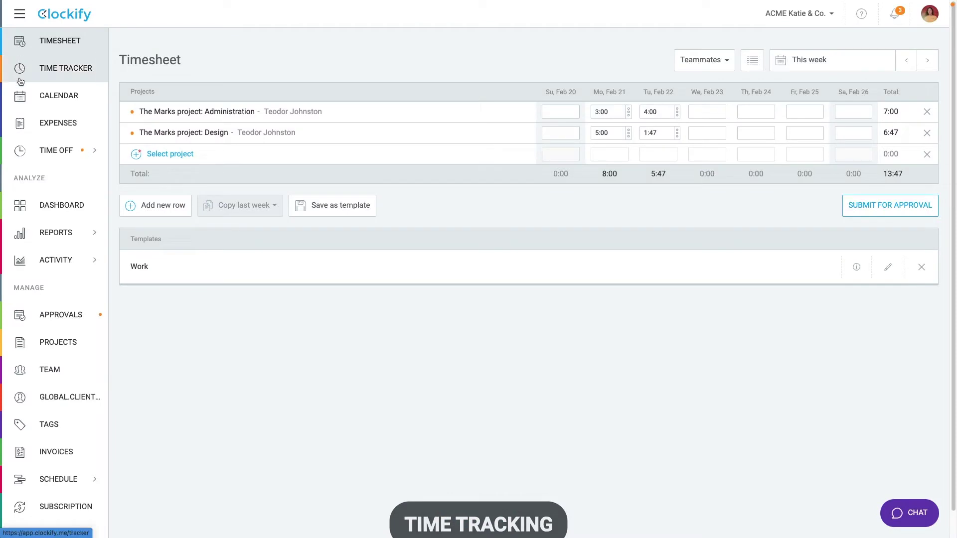
Step: Check the dashboard's billable breakdown chart, then open the weekly Summary report
click(20, 96)
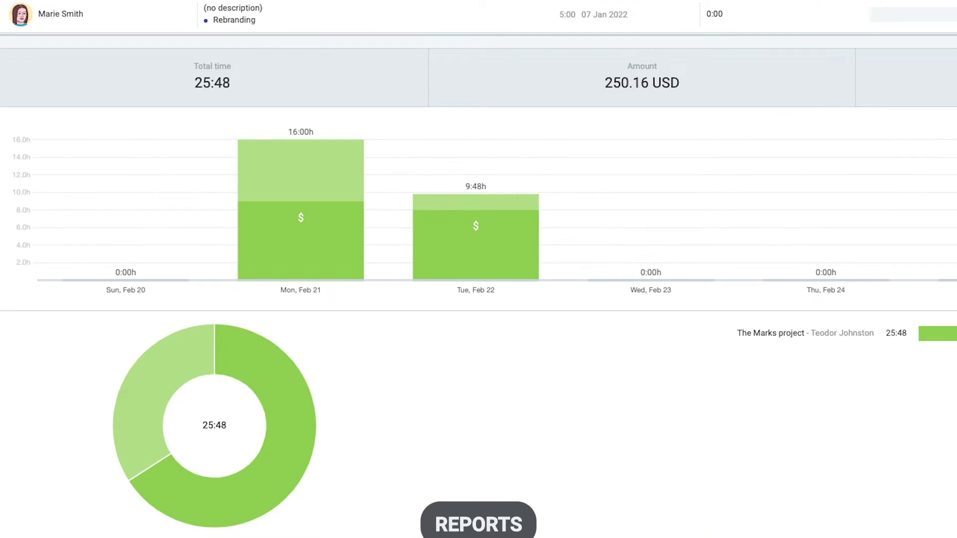
mouse_move(279, 471)
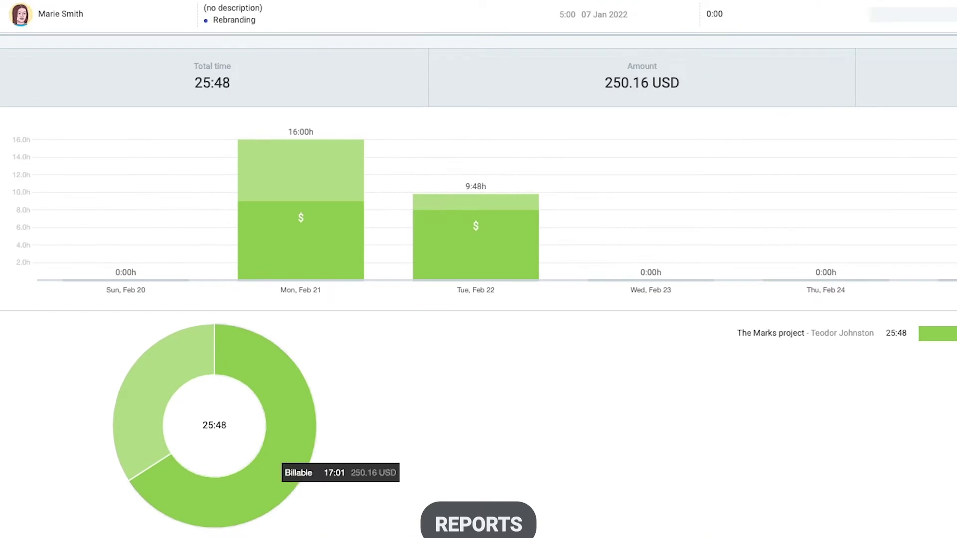
mouse_move(145, 399)
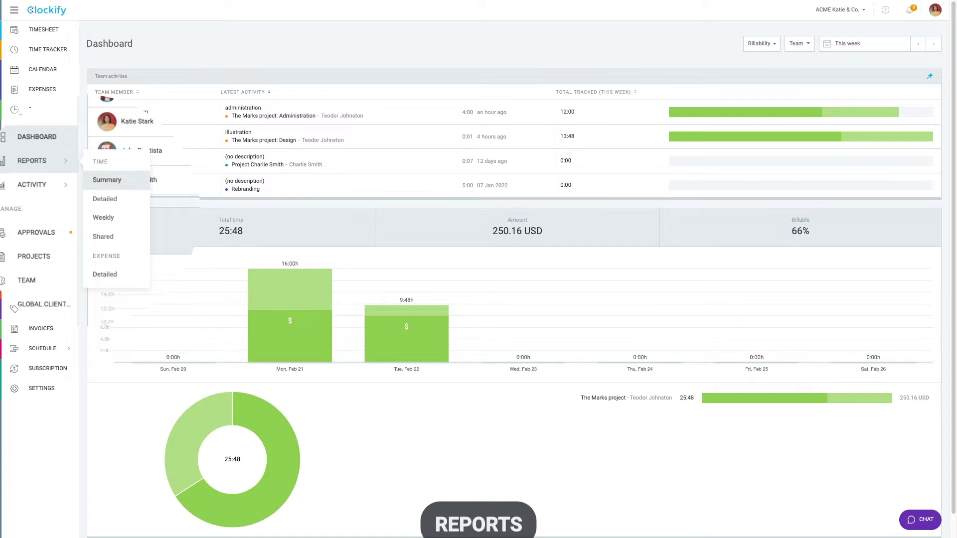
click(107, 180)
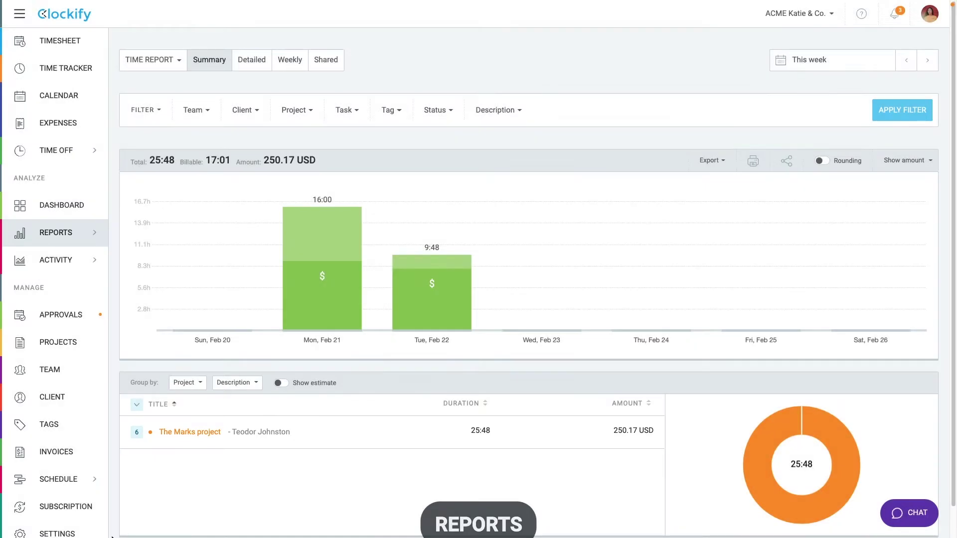
Step: Filter the Summary report to the new client only
click(186, 382)
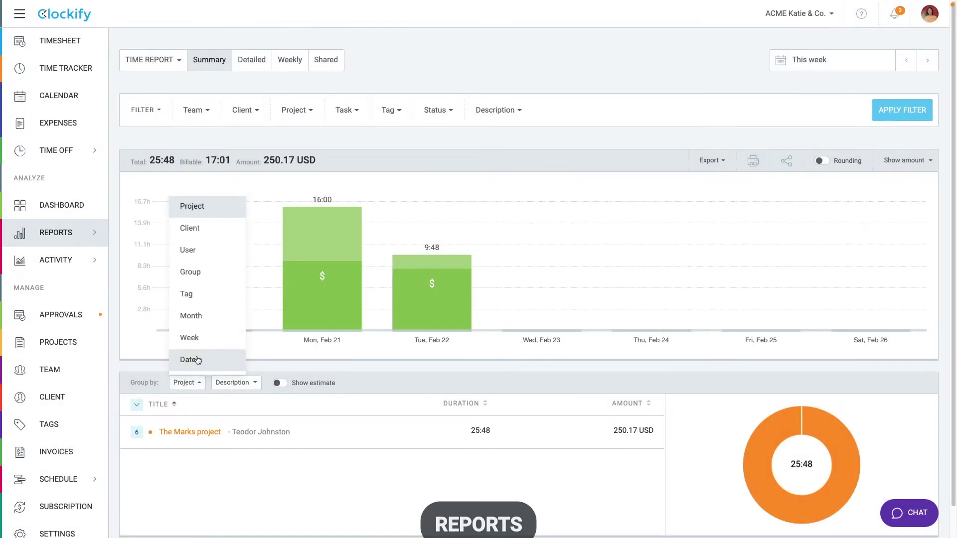
click(191, 271)
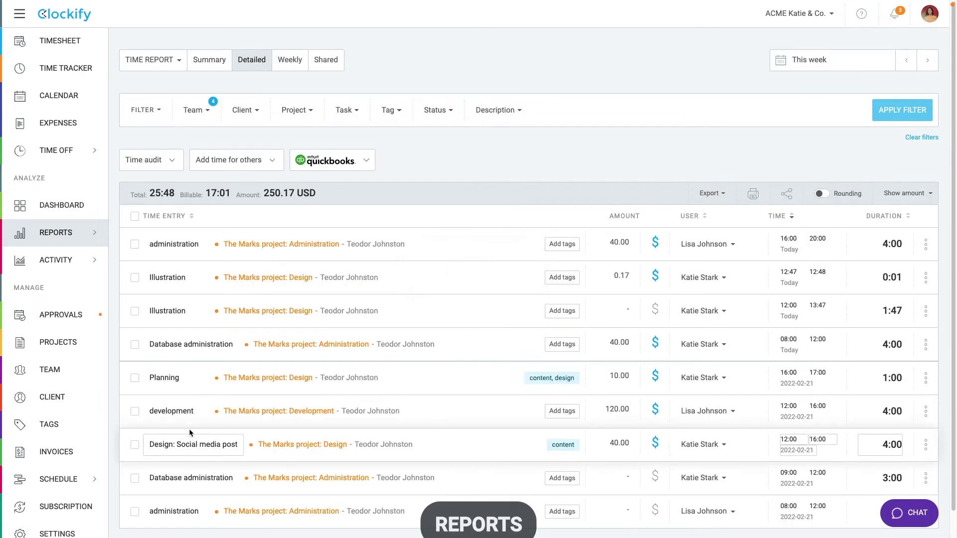
click(201, 58)
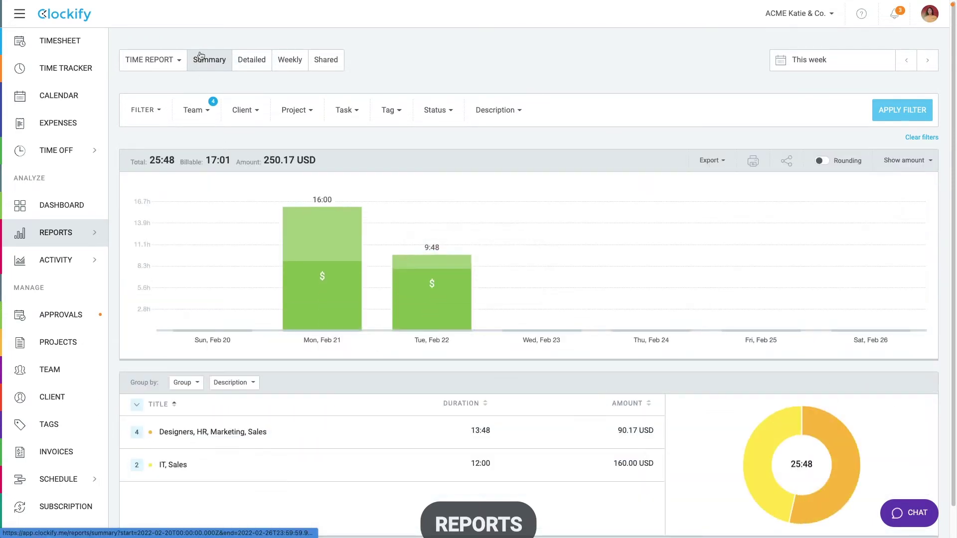
click(244, 110)
text(teo)
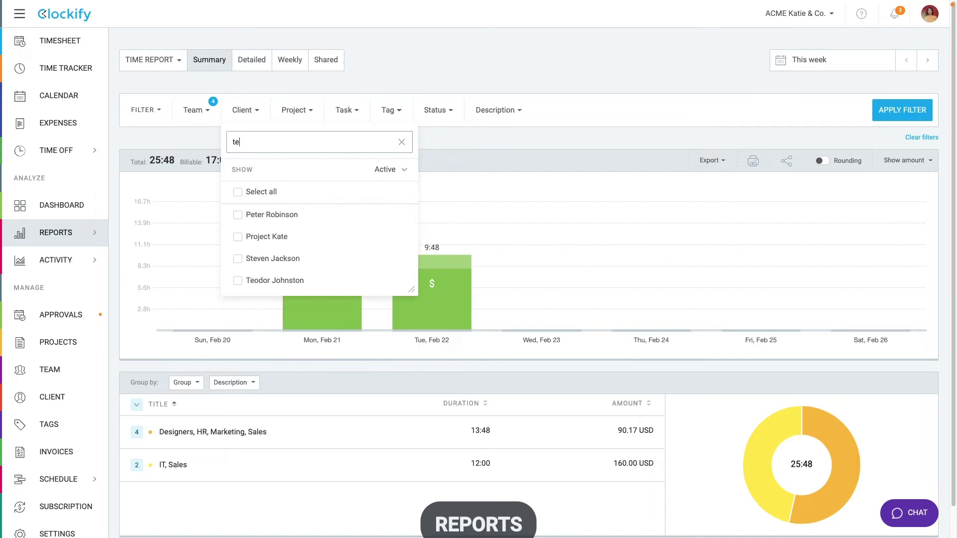
click(238, 216)
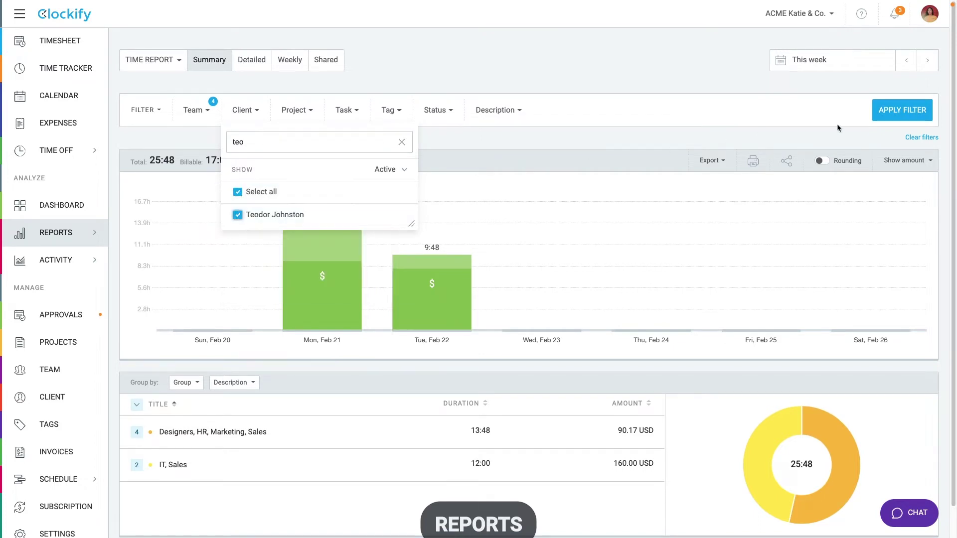
click(887, 112)
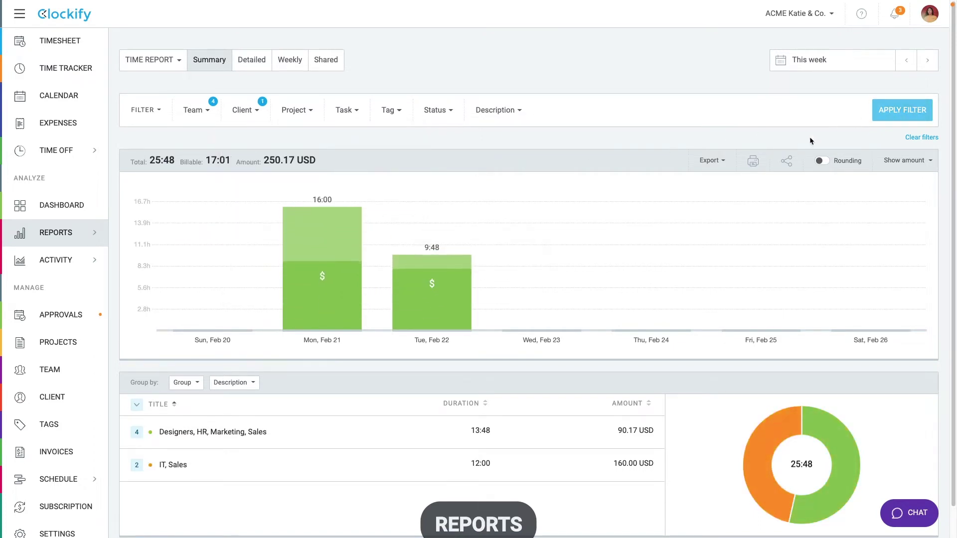
Step: Group the report by user and look over the Status and Export options
click(185, 386)
click(194, 257)
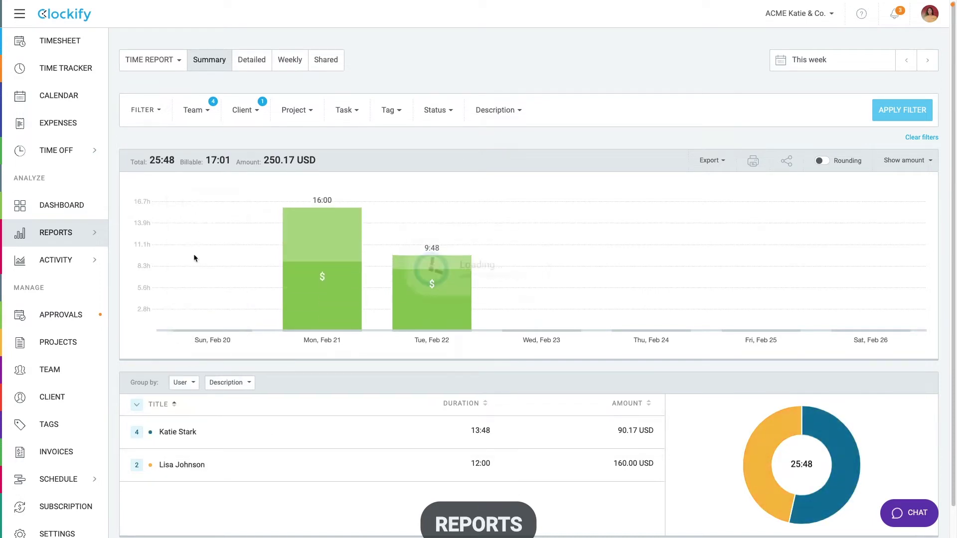
click(447, 115)
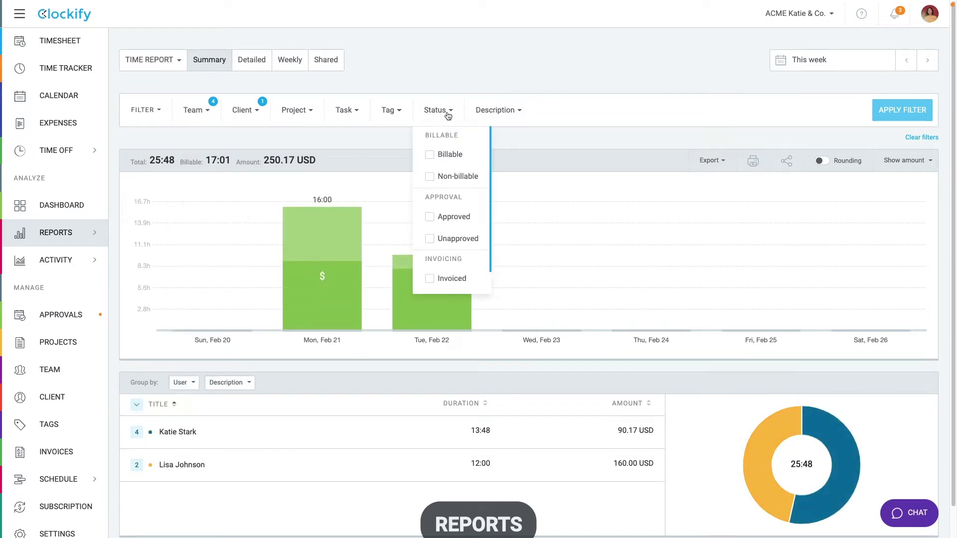
click(448, 115)
click(711, 161)
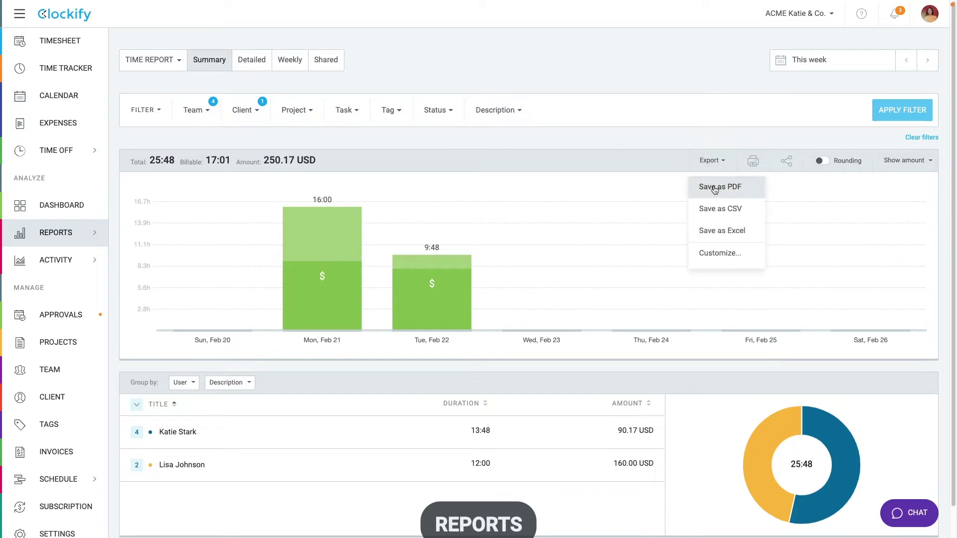
click(719, 166)
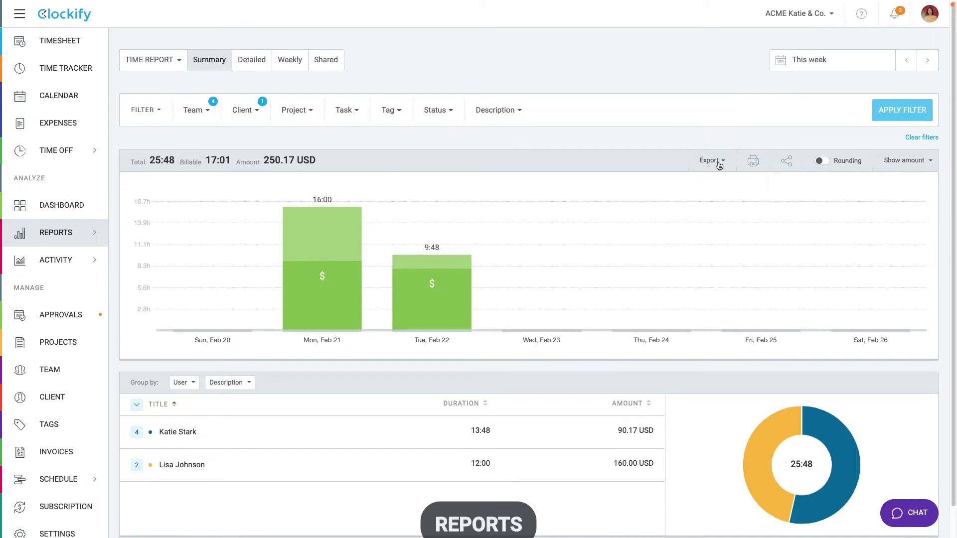
Step: Share the Summary report as 'The Marks project' privately and copy its link
click(787, 161)
text(The Mar)
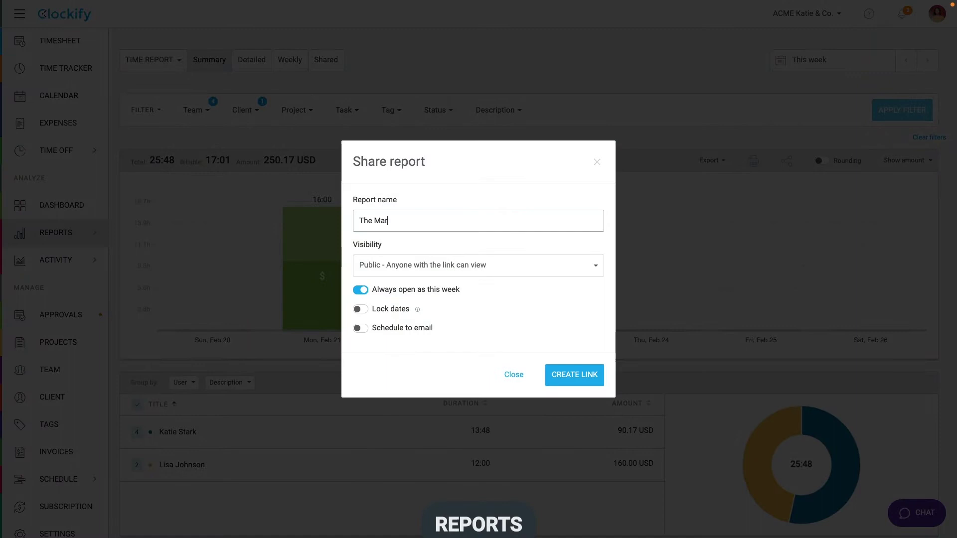
text(ks project)
click(550, 263)
click(465, 313)
click(573, 397)
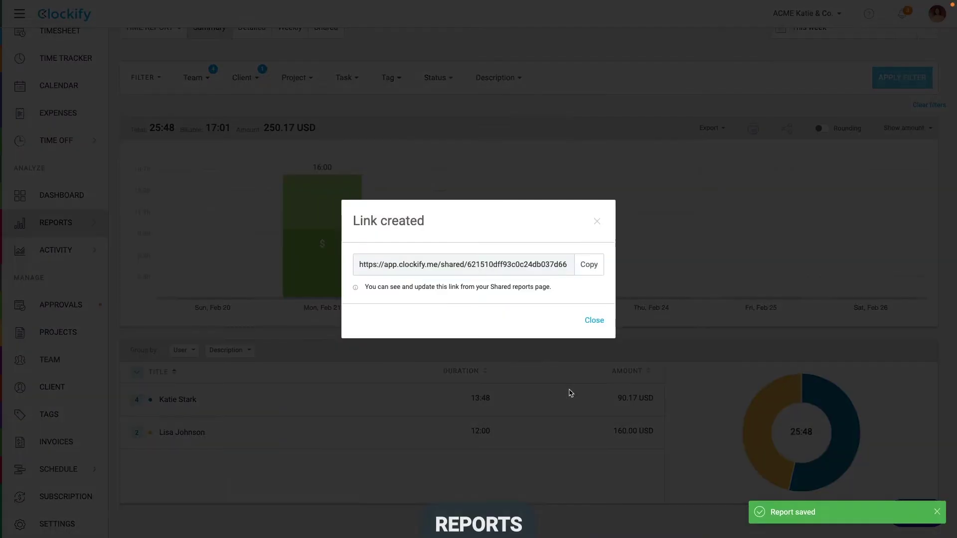
click(589, 264)
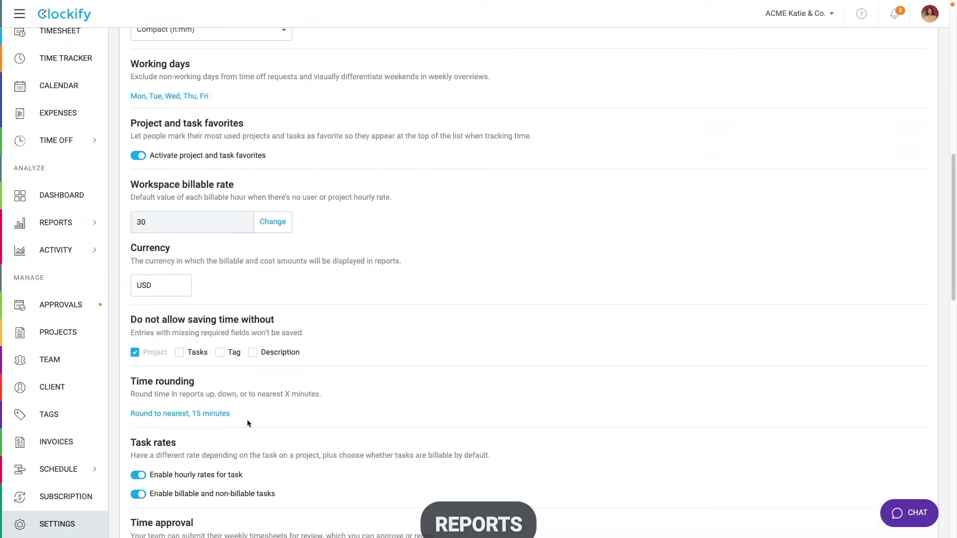
Step: Turn rounding on for the Summary report to compare, then switch it off
click(218, 421)
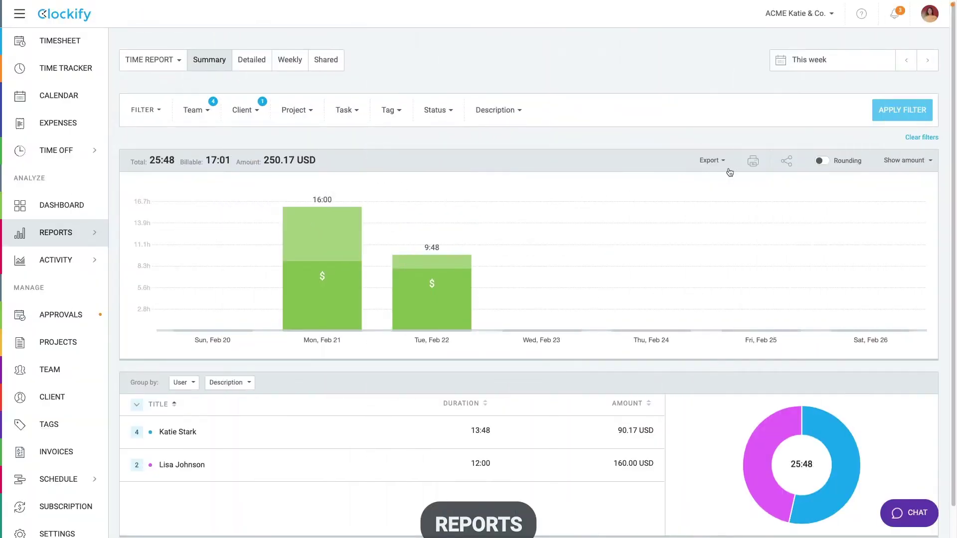
click(820, 161)
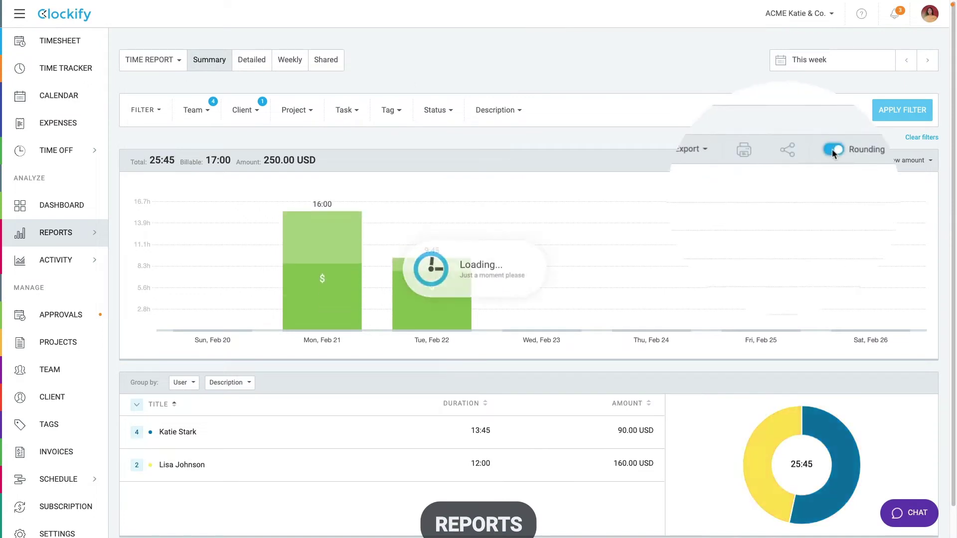
click(820, 161)
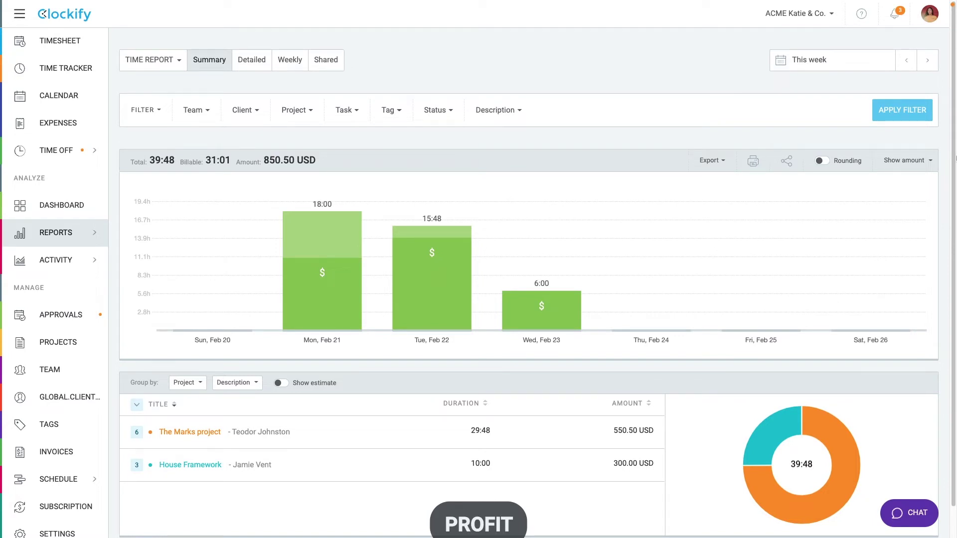
Step: Change the weekly report's amount display from billable to cost, then to profit
click(921, 160)
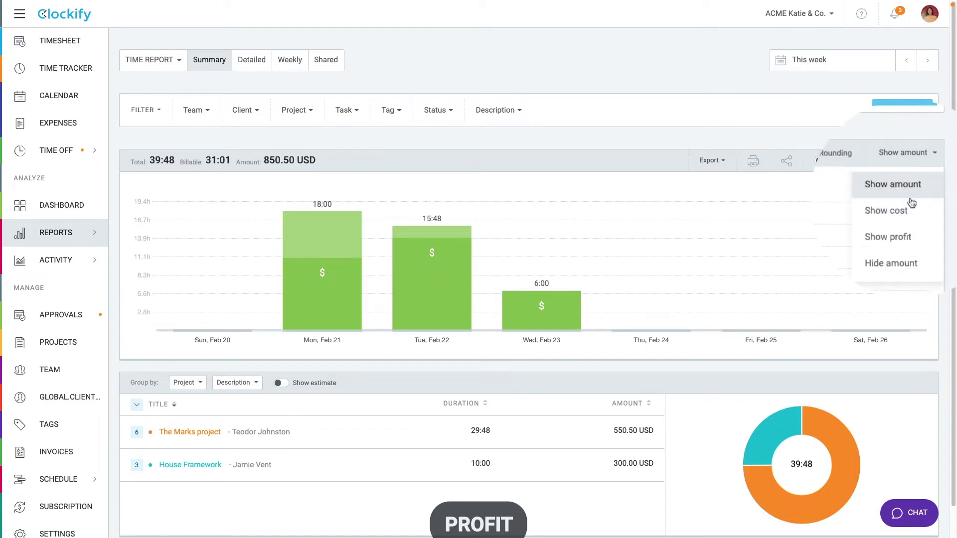
click(912, 209)
click(914, 160)
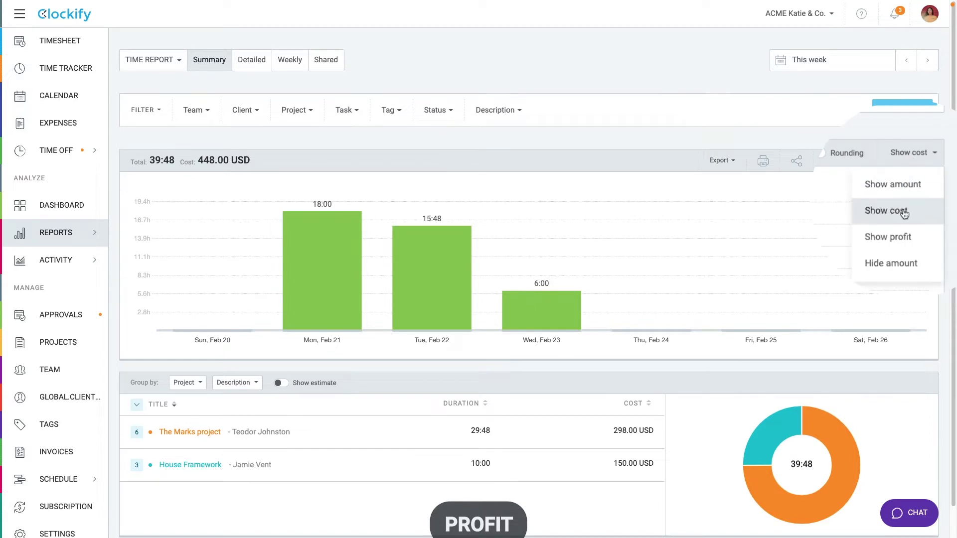
click(906, 237)
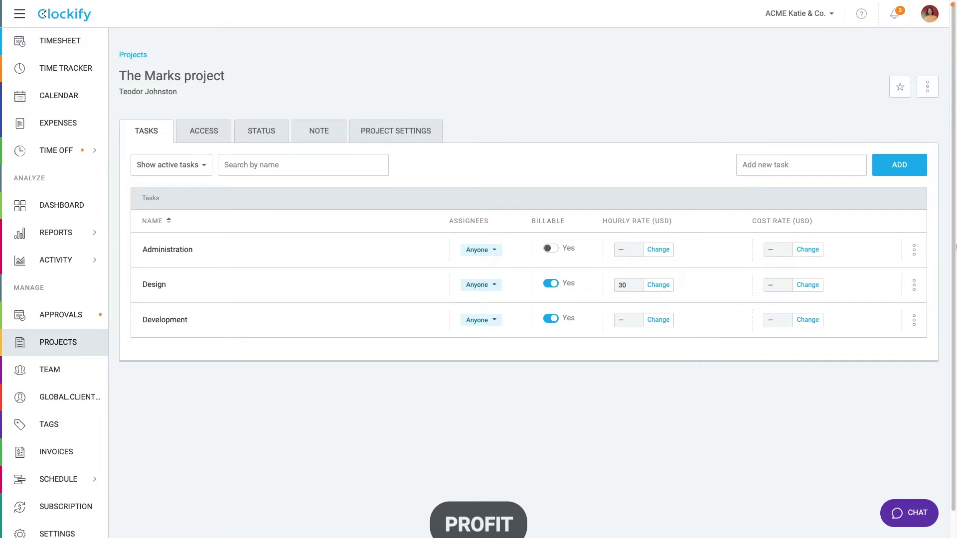
click(809, 251)
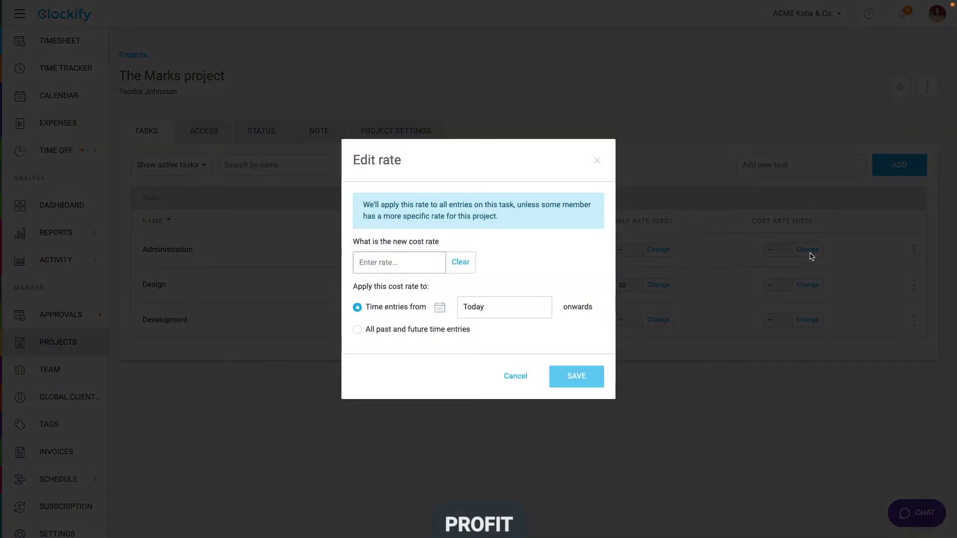
text(0)
click(432, 332)
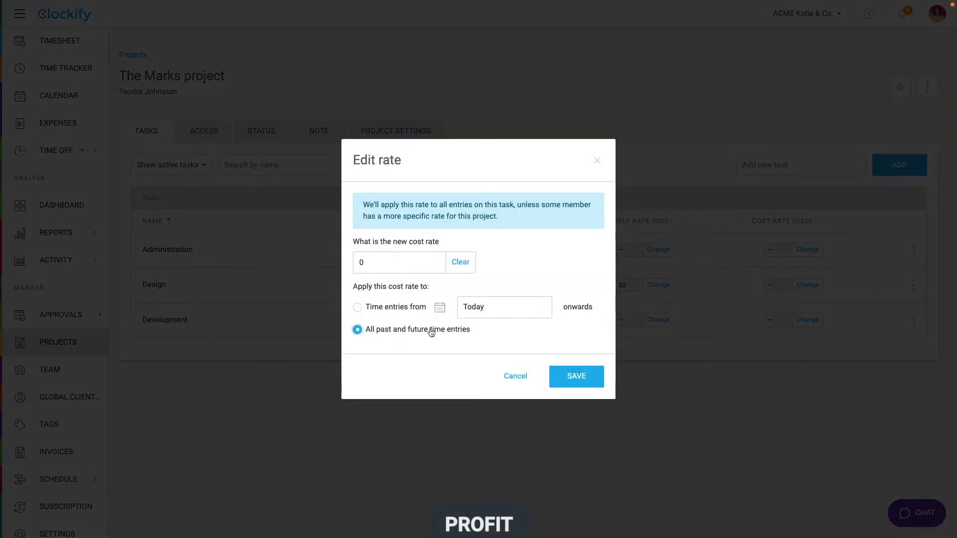
click(522, 376)
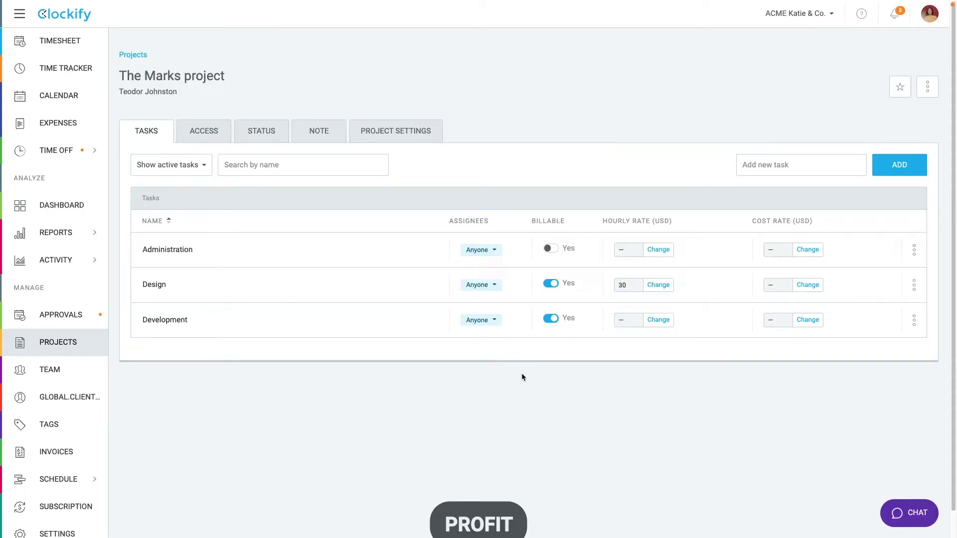
Step: Open the Detailed time report and export it as an Excel file
mouse_move(86, 234)
click(140, 276)
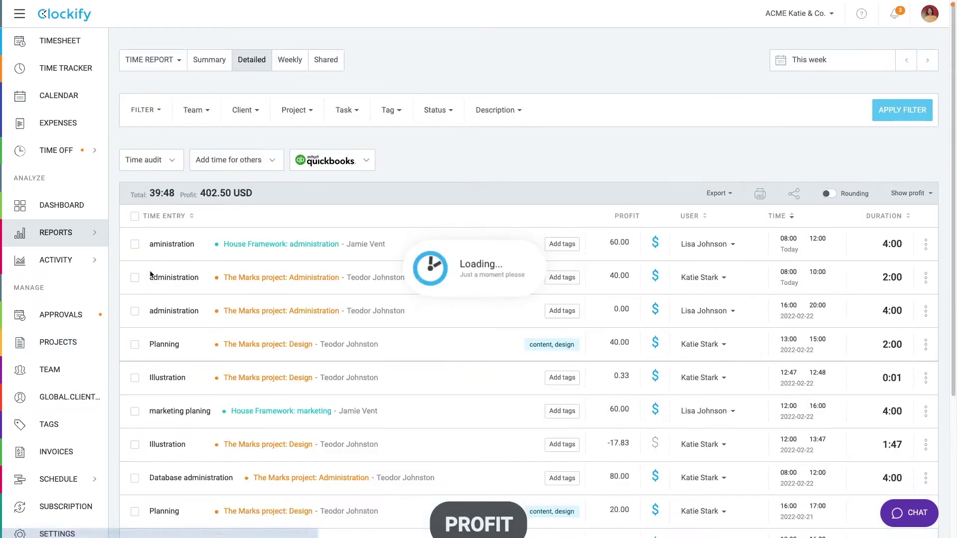
mouse_move(625, 276)
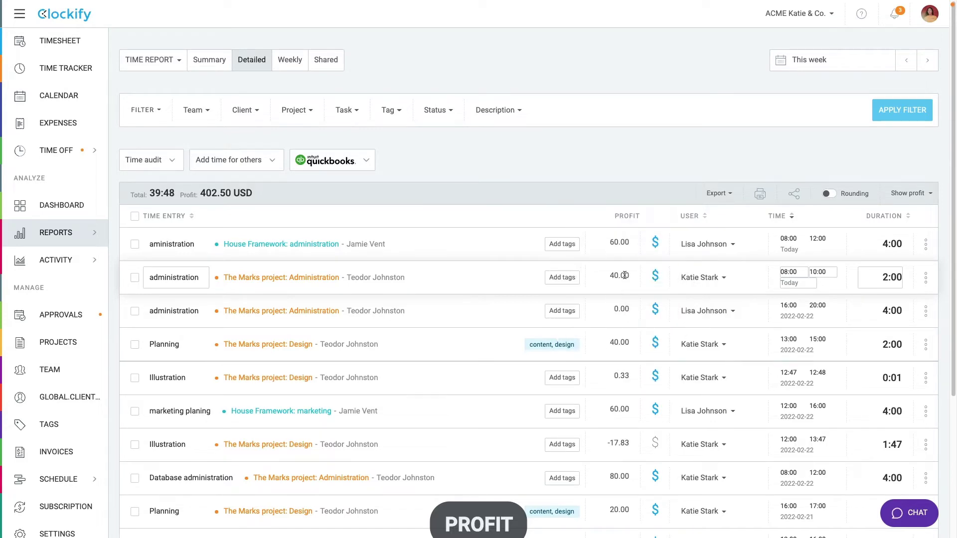
click(718, 193)
click(710, 262)
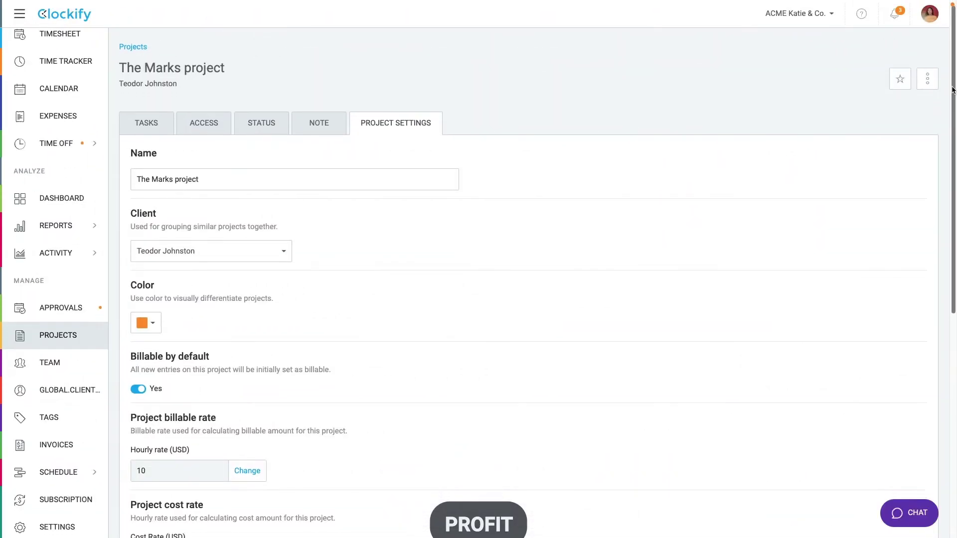
Step: Set The Marks project's cost rate to 10 USD for time entries from Feb 22, 2022
scroll(944, 229, down, 5)
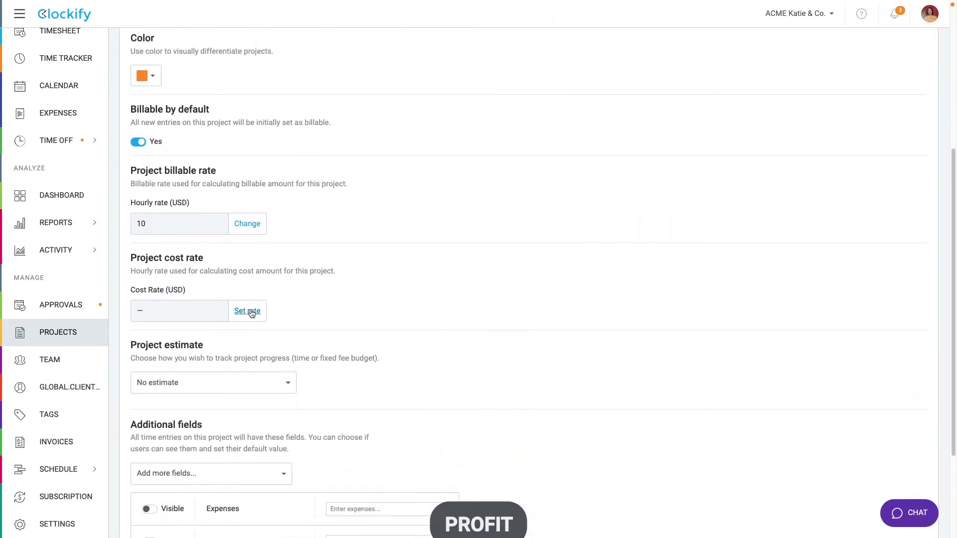
click(247, 310)
text(10)
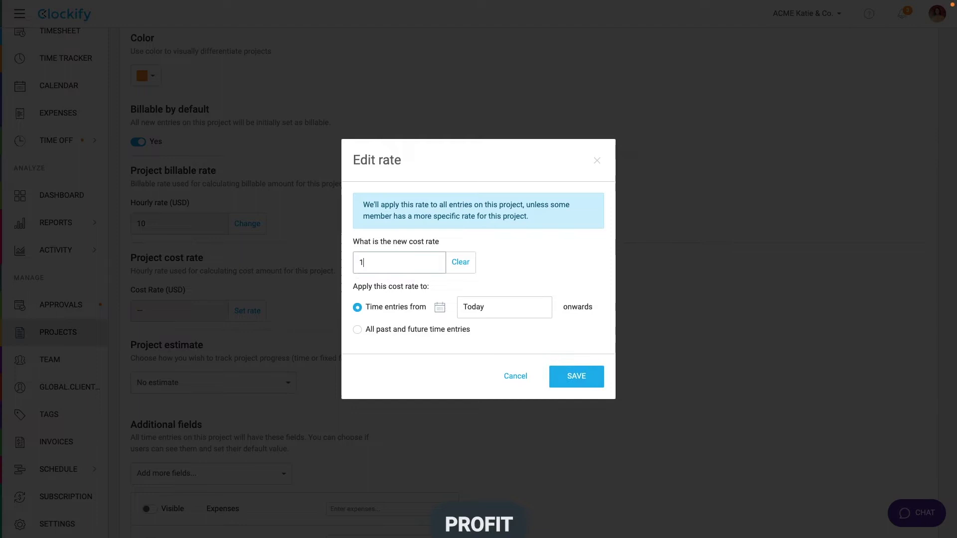
click(357, 330)
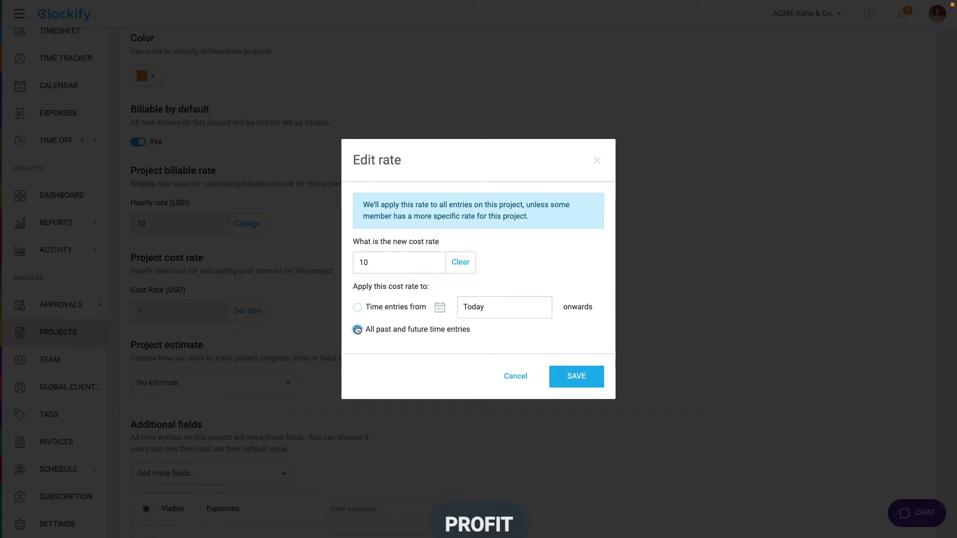
click(357, 307)
click(436, 309)
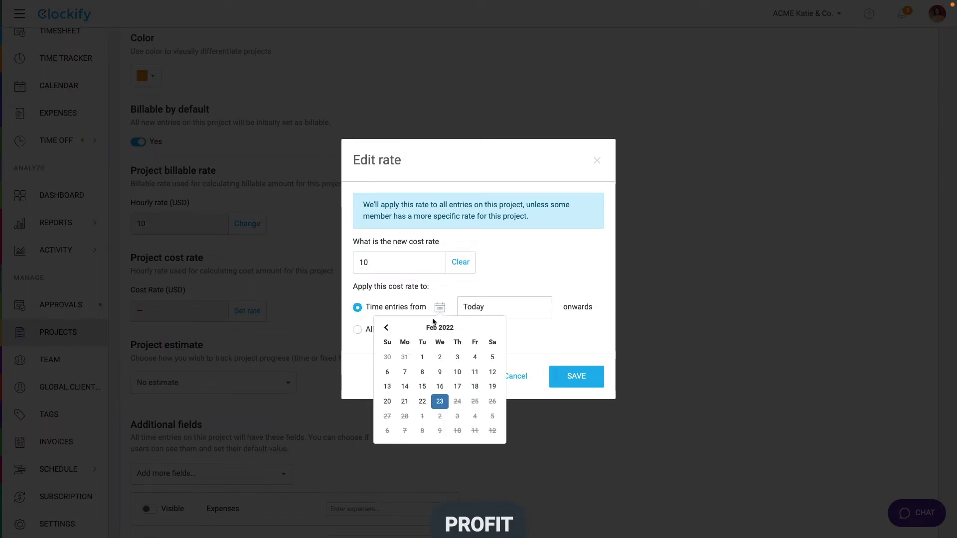
click(420, 400)
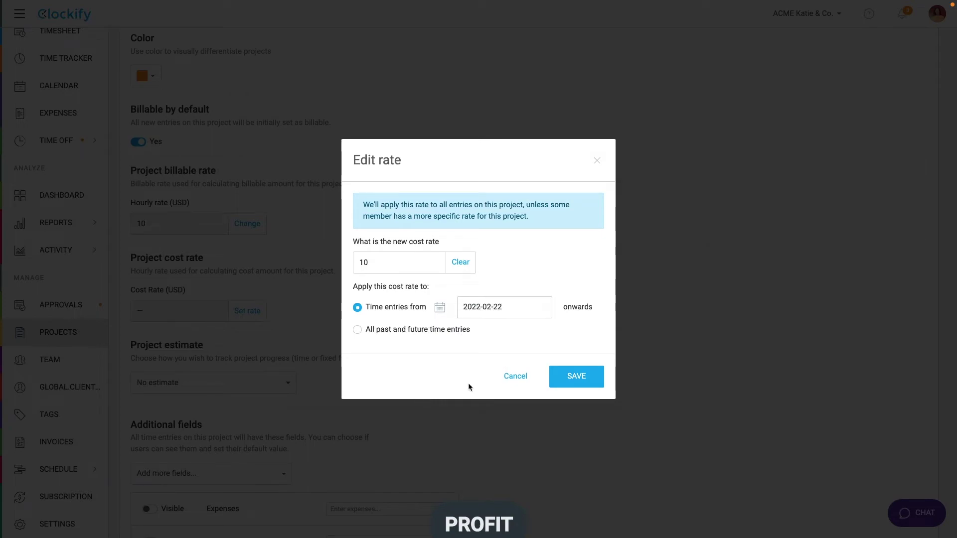
click(558, 377)
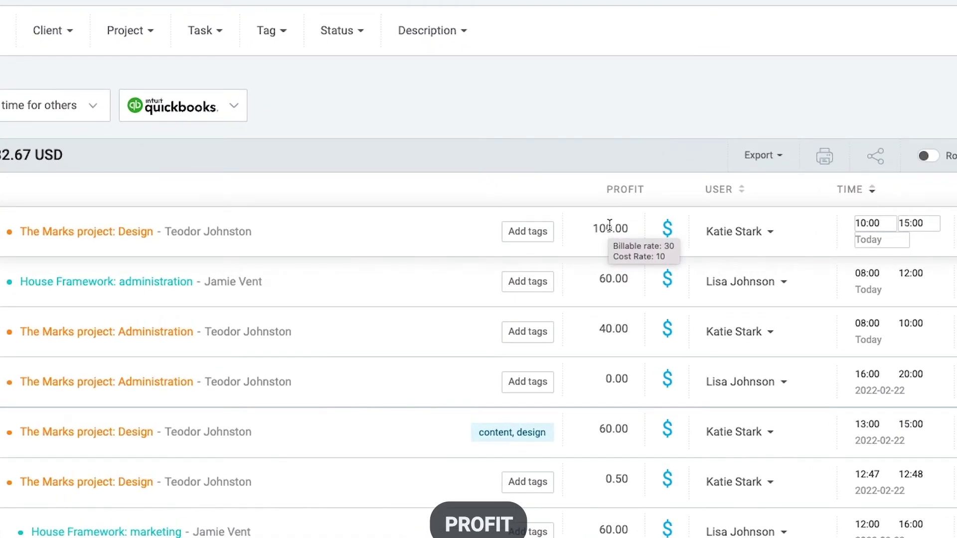
Step: Toggle the Feb 21 Planning entry to non-billable and back to billable
scroll(609, 225, down, 5)
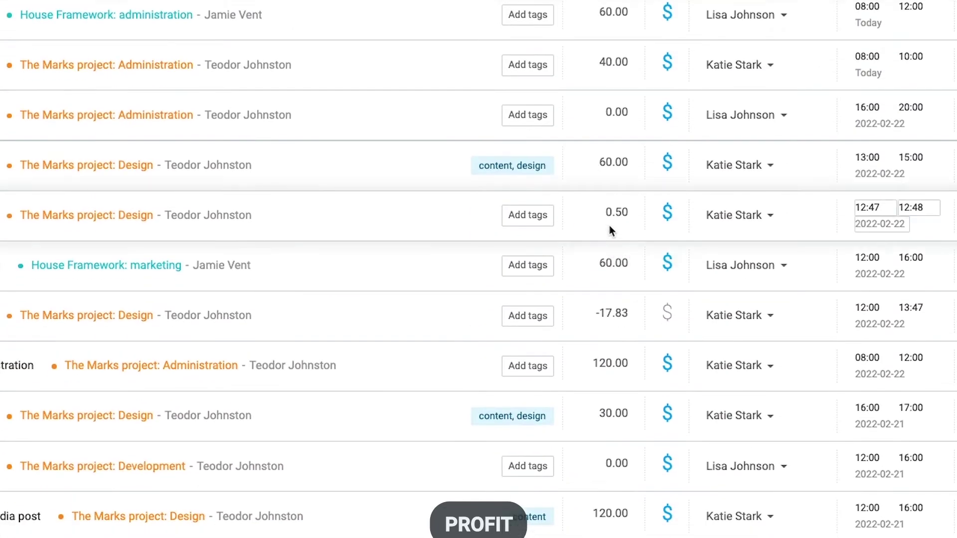
mouse_move(603, 413)
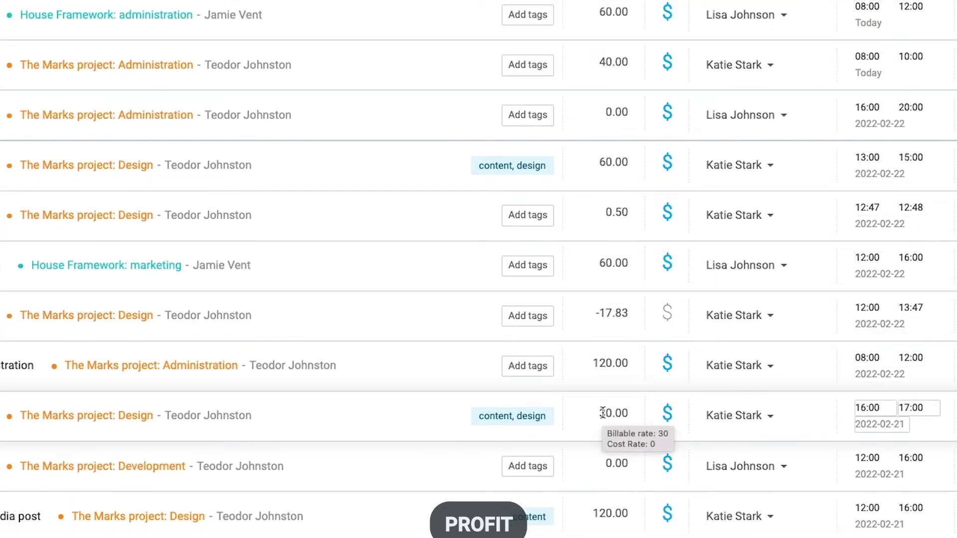
click(667, 412)
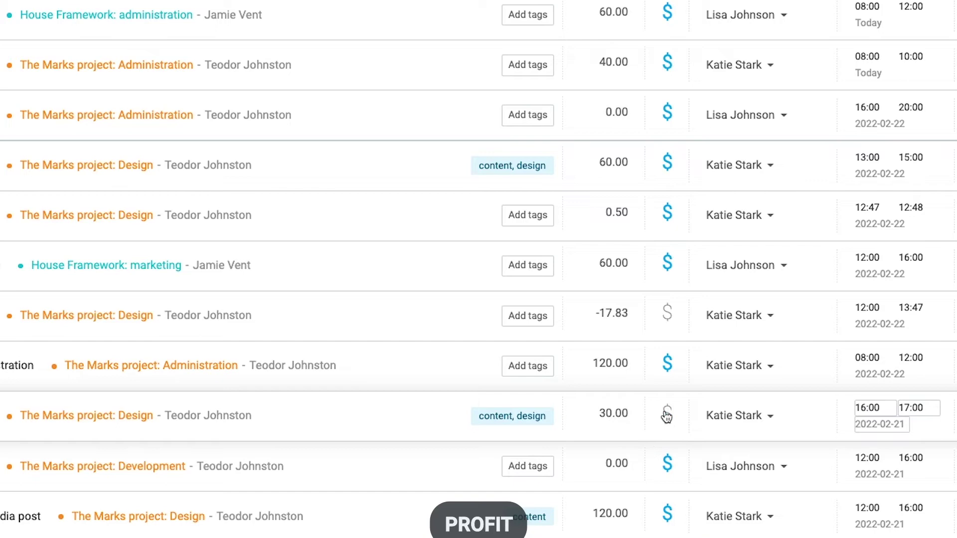
click(667, 414)
Step: Bulk-edit the two administration entries (-40.00 and -30.00 profit) to be billable
mouse_move(608, 414)
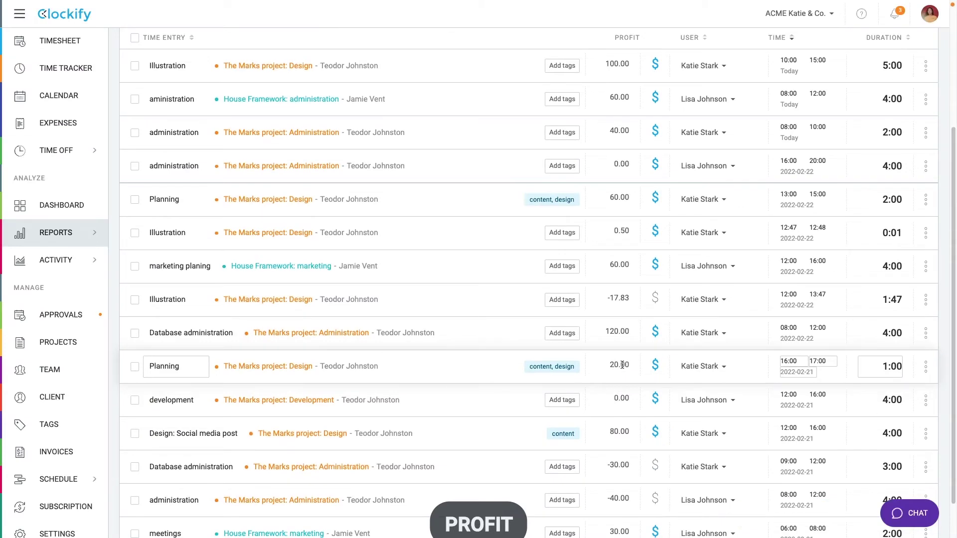
click(134, 501)
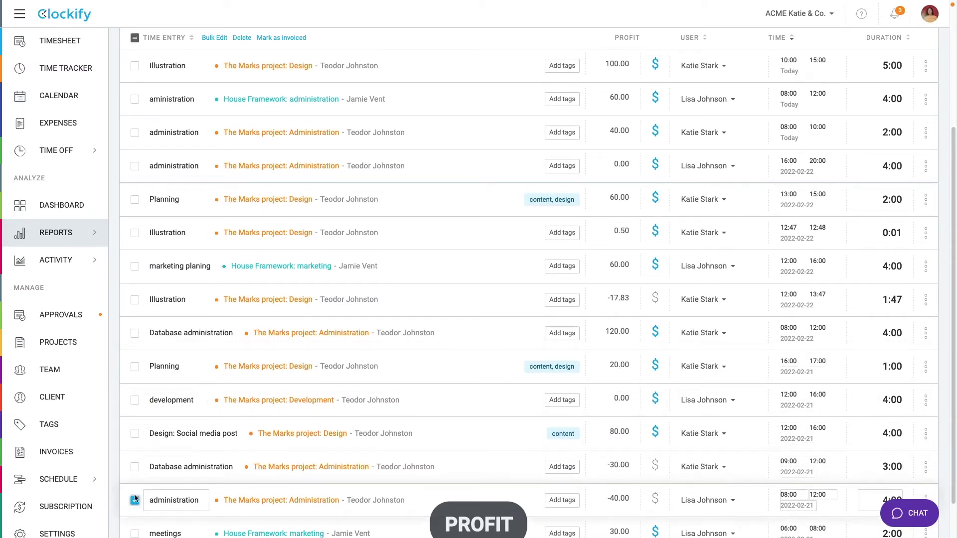
click(135, 469)
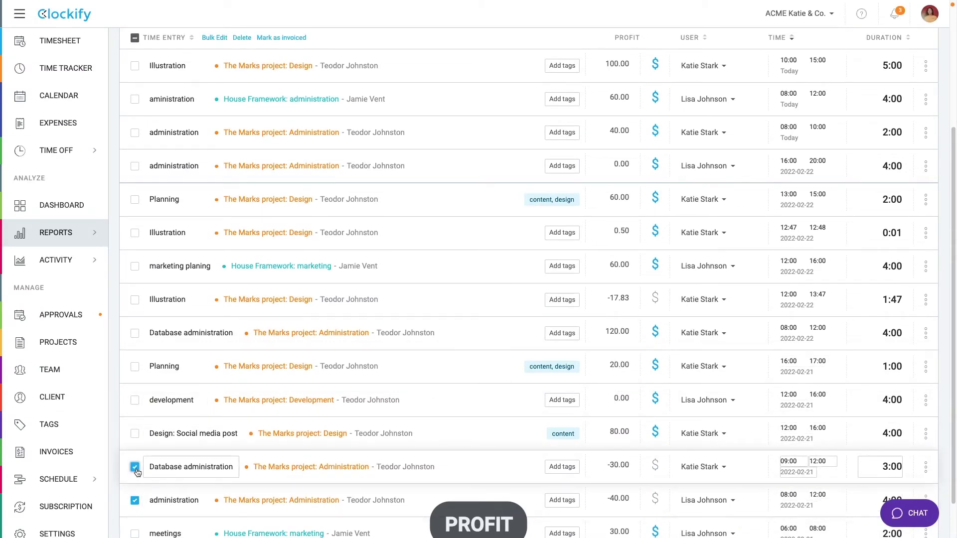
click(215, 37)
click(357, 310)
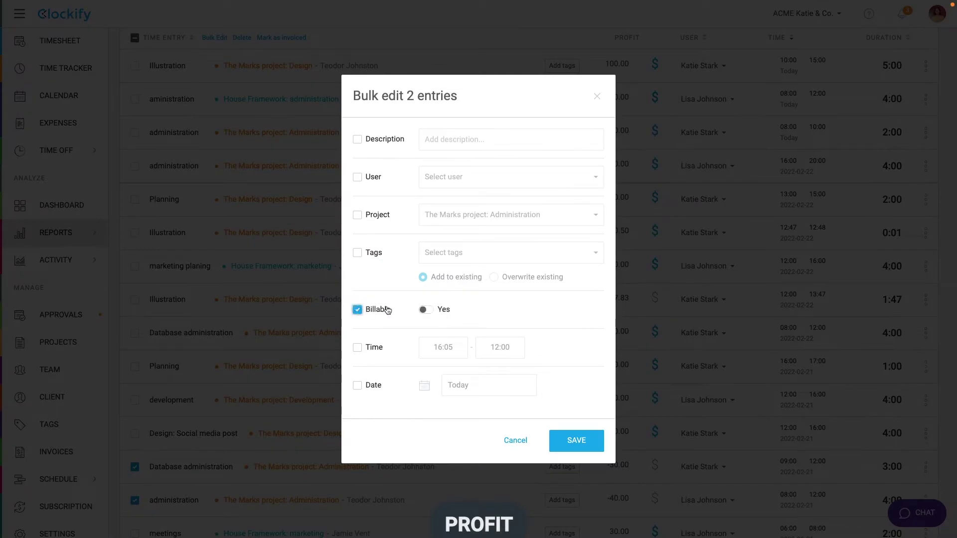
click(425, 310)
click(567, 439)
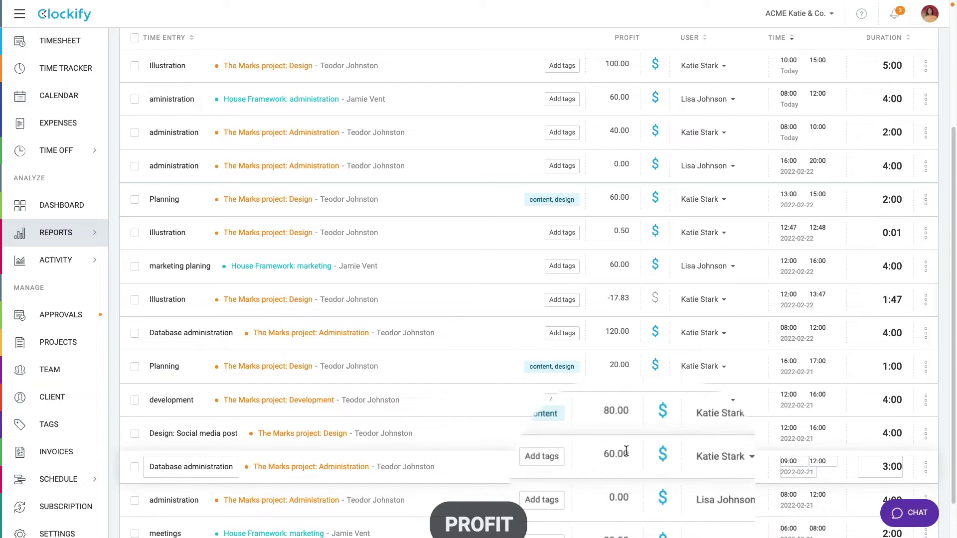
mouse_move(626, 450)
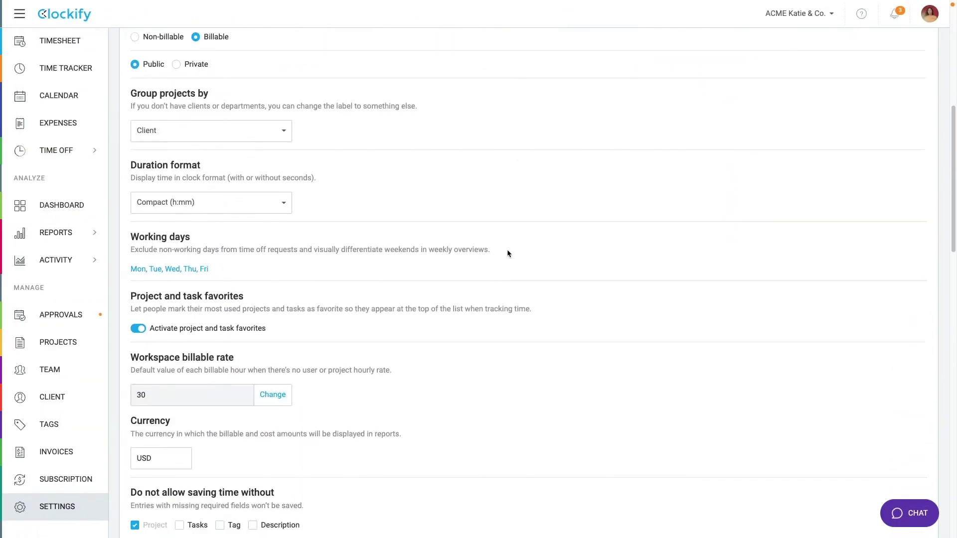
Step: Turn on project scheduling and add The Marks project to the schedule
scroll(507, 251, down, 20)
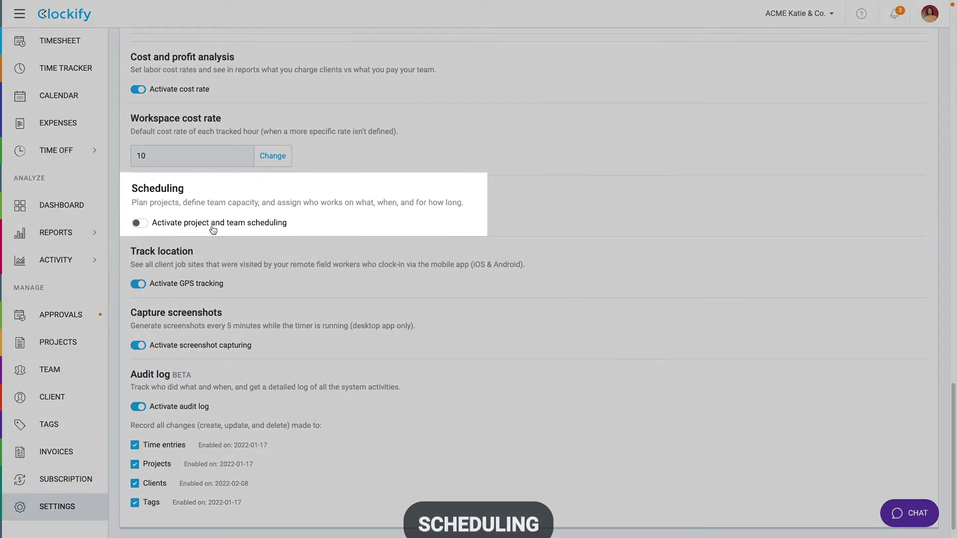
click(139, 223)
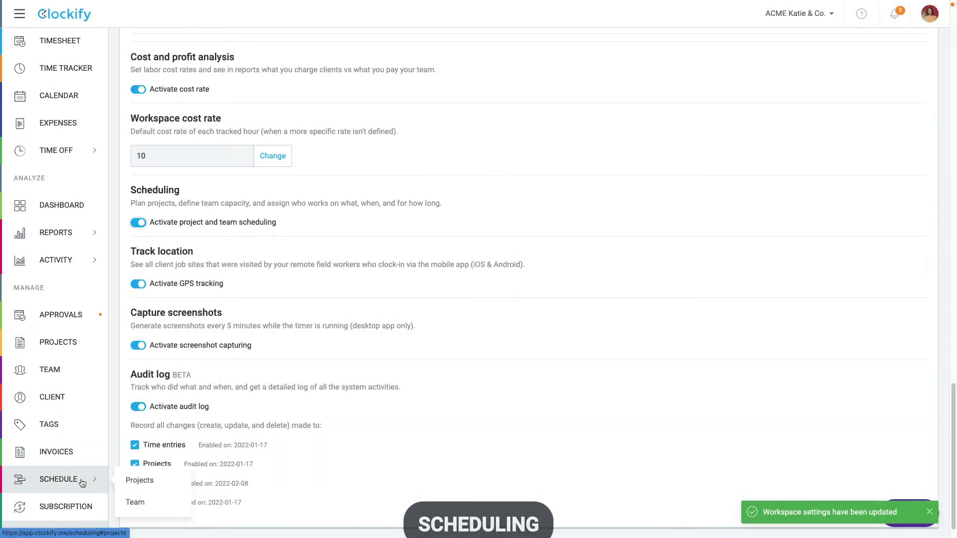
click(82, 481)
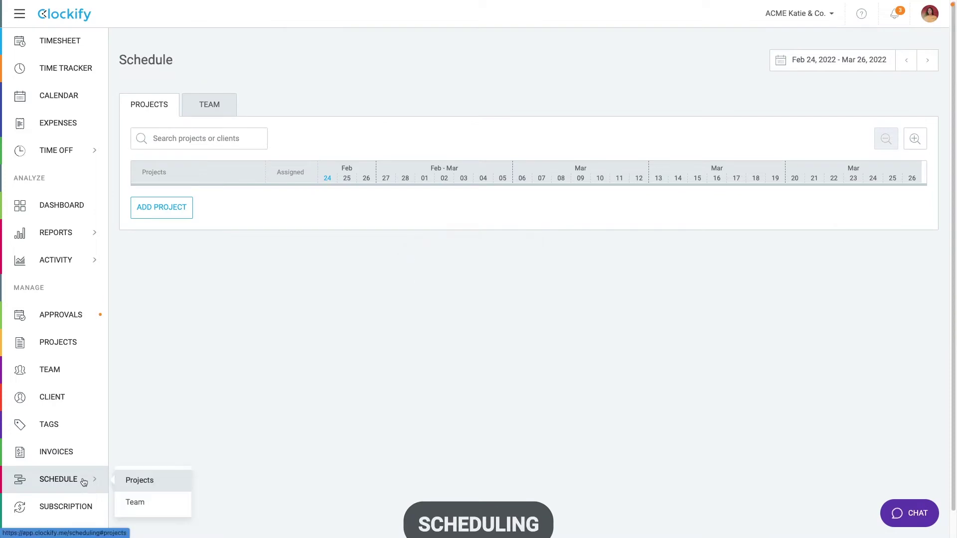
click(153, 213)
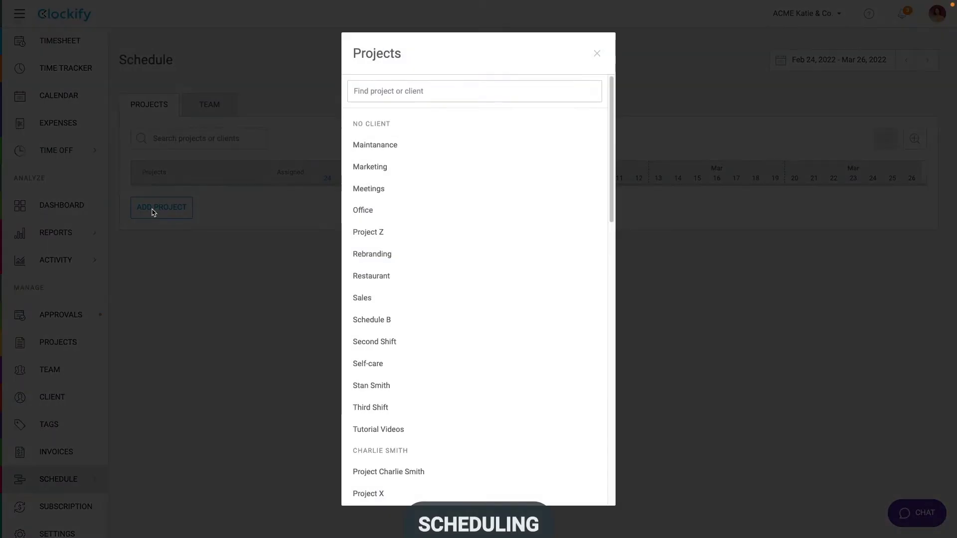
text(marks)
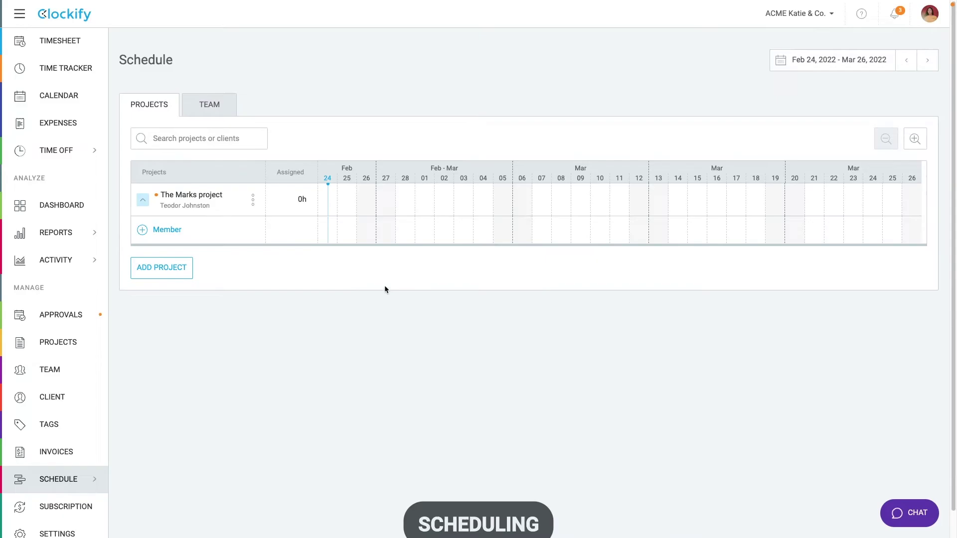
Step: Add a 'start' milestone on Feb 14 and an 'end' milestone on Mar 11 to The Marks project
click(347, 199)
text(start)
click(389, 300)
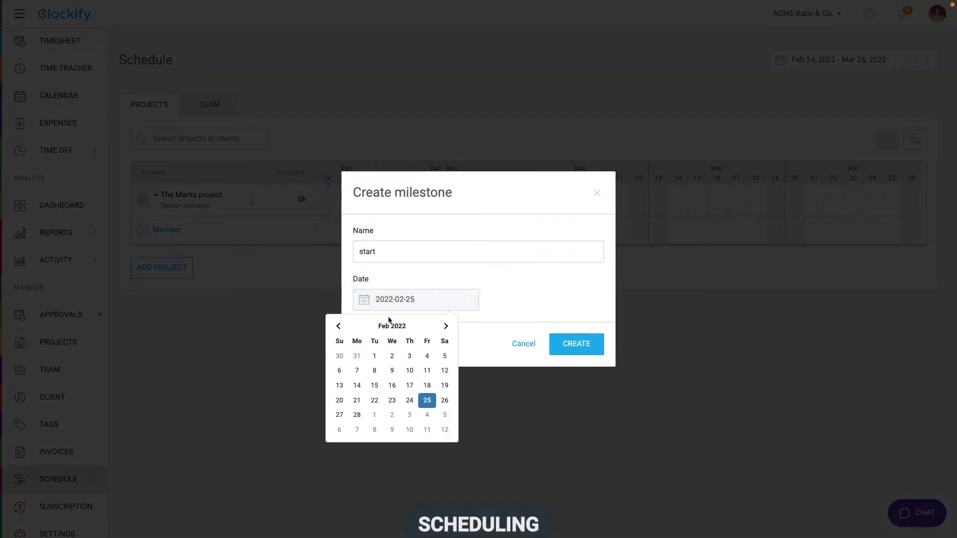
click(357, 385)
key(Return)
click(386, 202)
text(e)
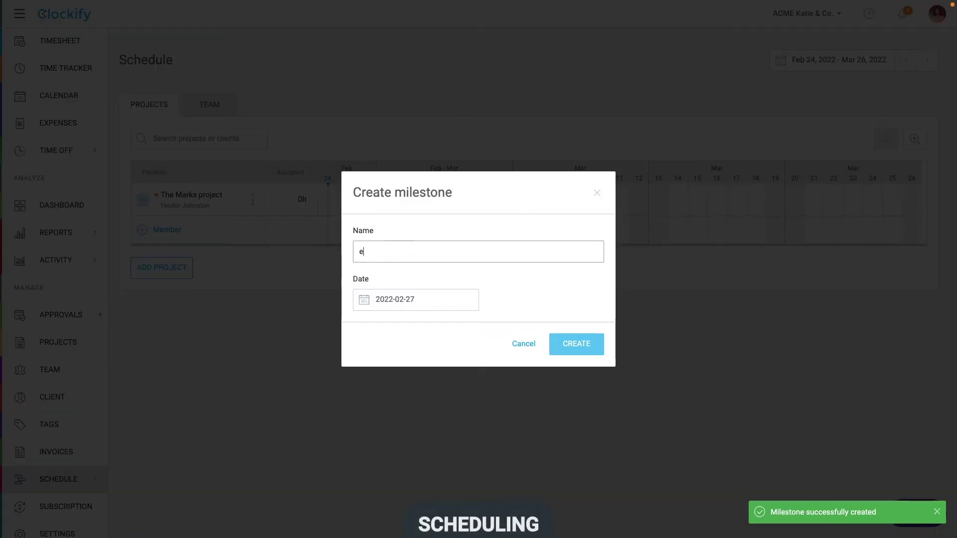
text(nd)
click(393, 299)
click(444, 326)
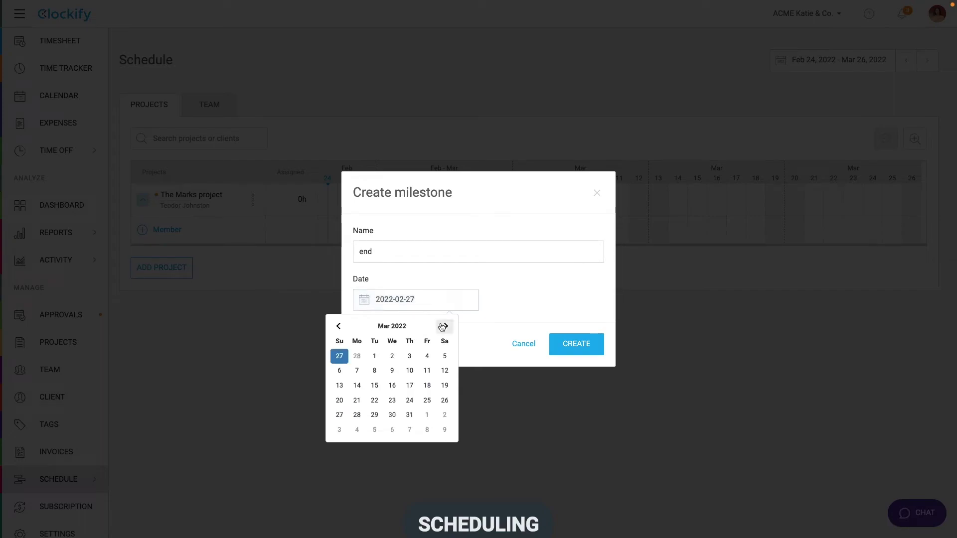
click(427, 370)
key(Return)
Step: Add House Framework to the project schedule
click(177, 274)
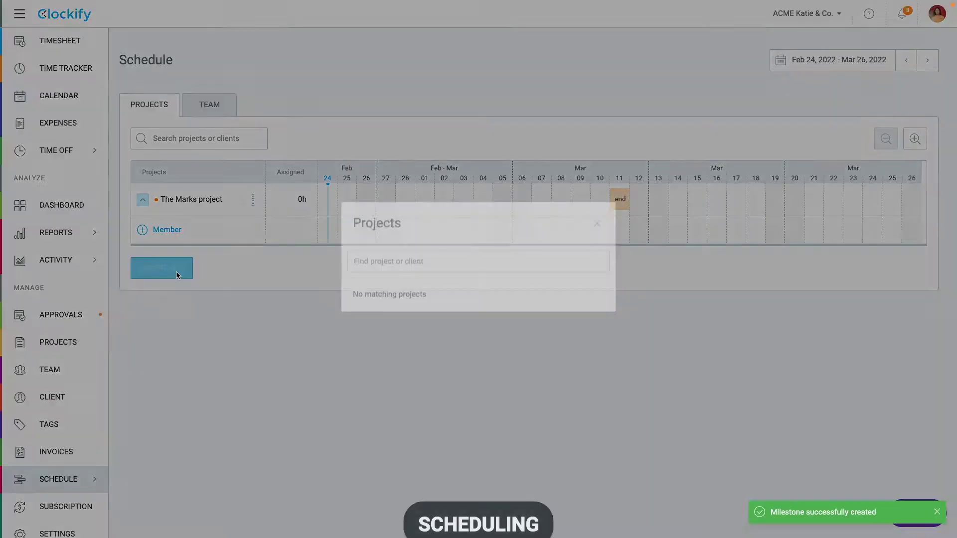
text(House)
click(394, 314)
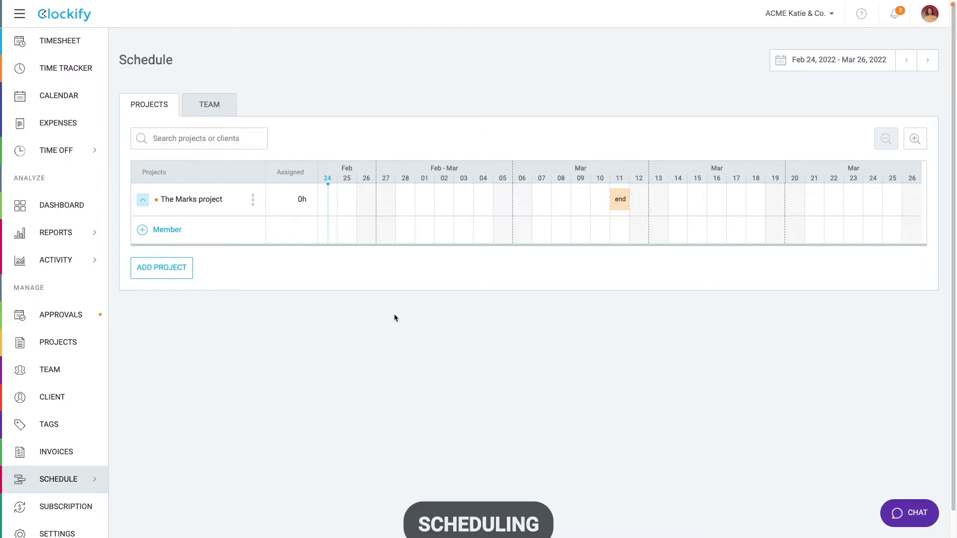
Step: Assign the team member to The Marks project at 8h/day for Feb 21–25
click(142, 261)
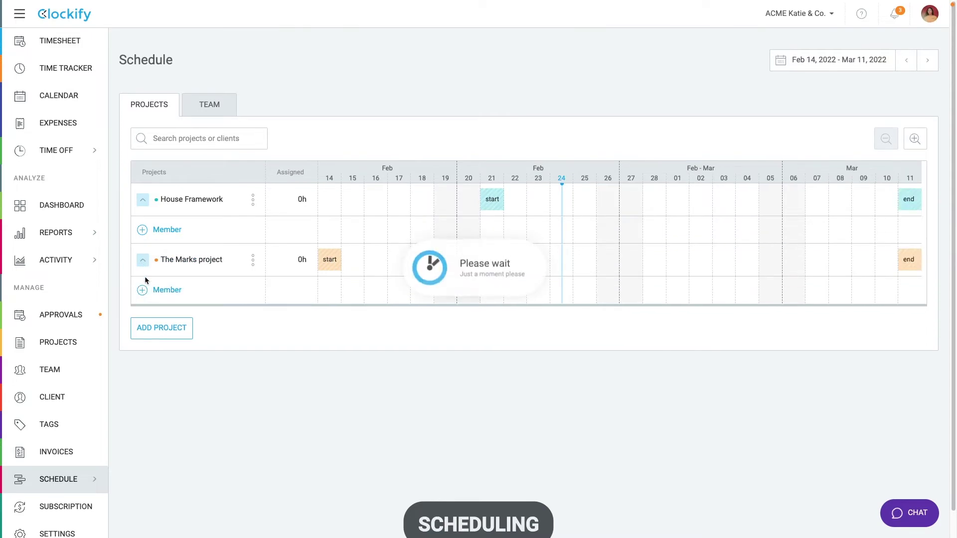
click(145, 291)
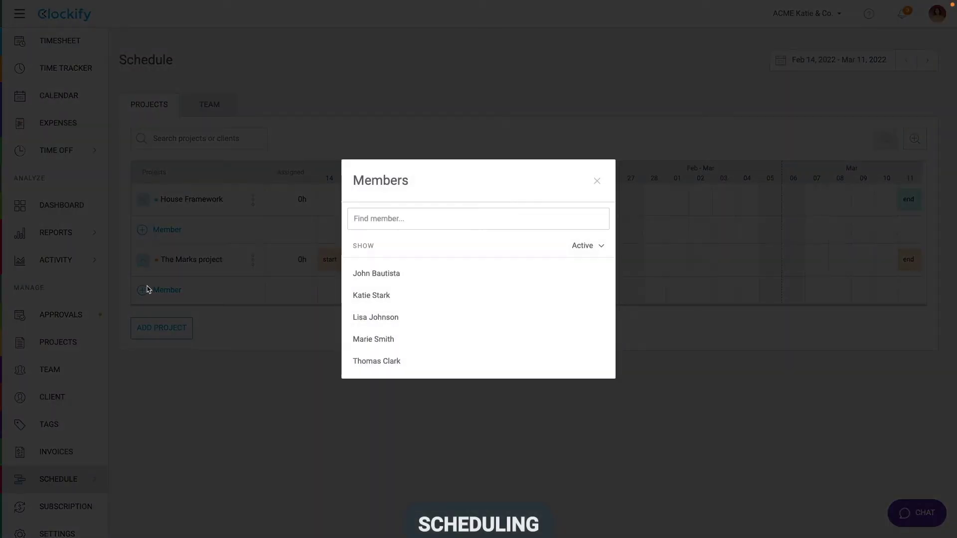
click(380, 299)
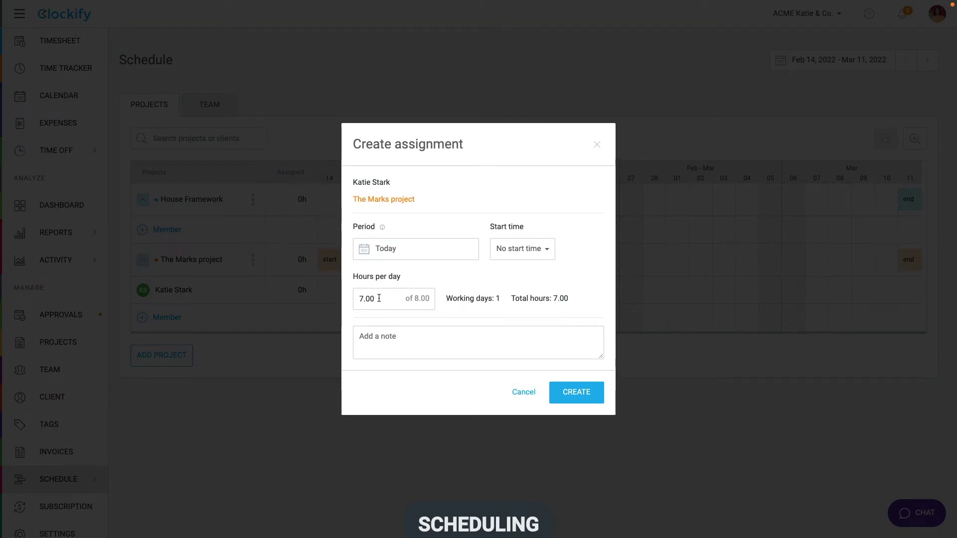
click(378, 336)
click(399, 249)
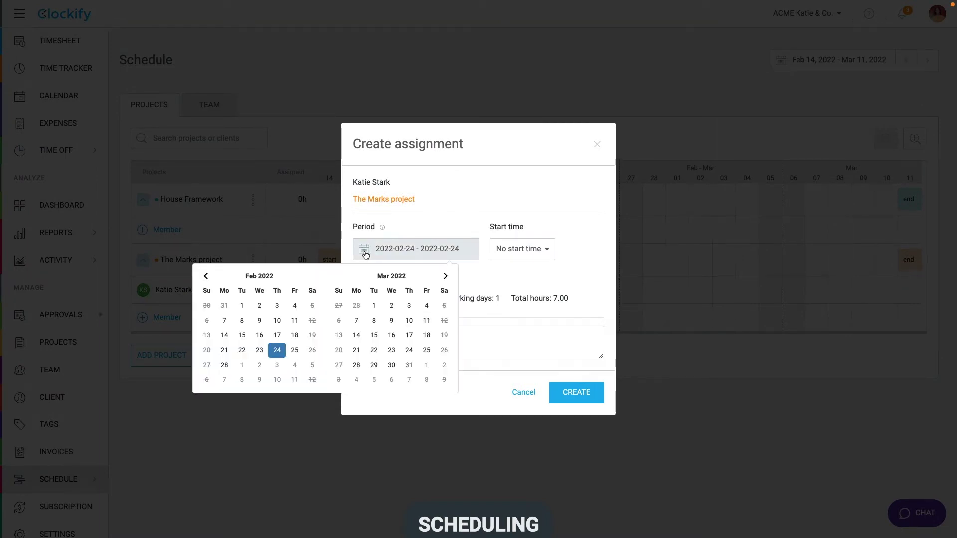
click(224, 350)
click(294, 350)
triple_click(374, 299)
text(8)
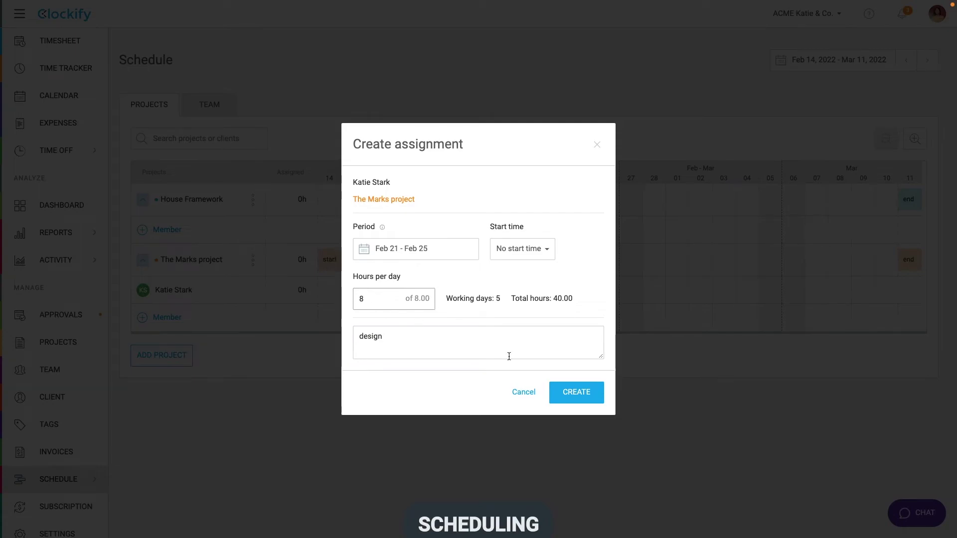
click(563, 392)
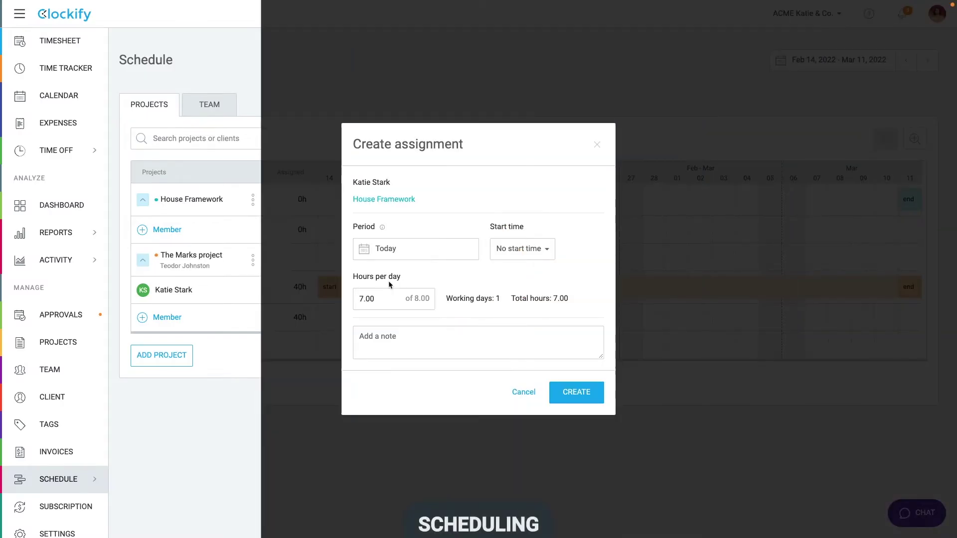
Step: Assign the member to House Framework at 2h/day, Feb 28–Mar 4, with note 'administration'
triple_click(378, 299)
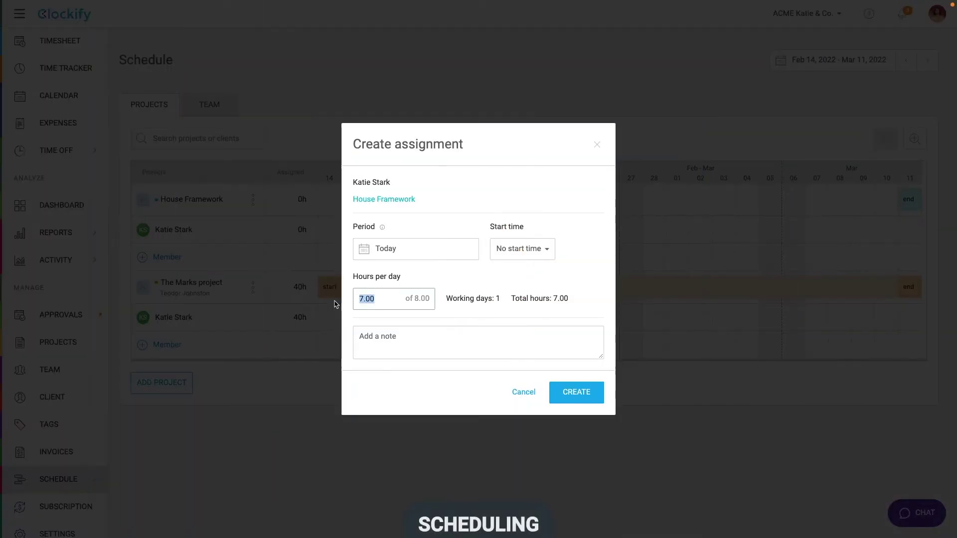
text(2)
click(363, 249)
click(357, 304)
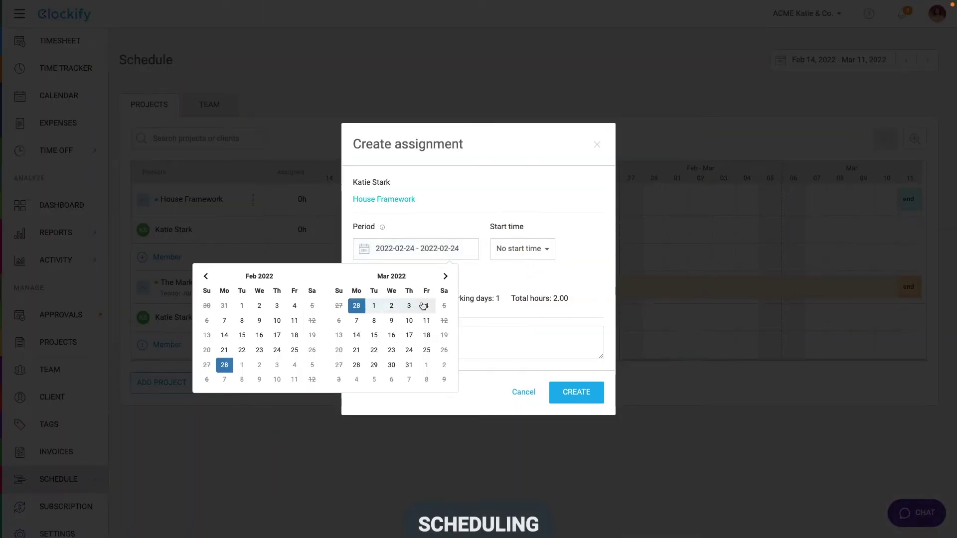
click(426, 304)
click(456, 330)
text(administration)
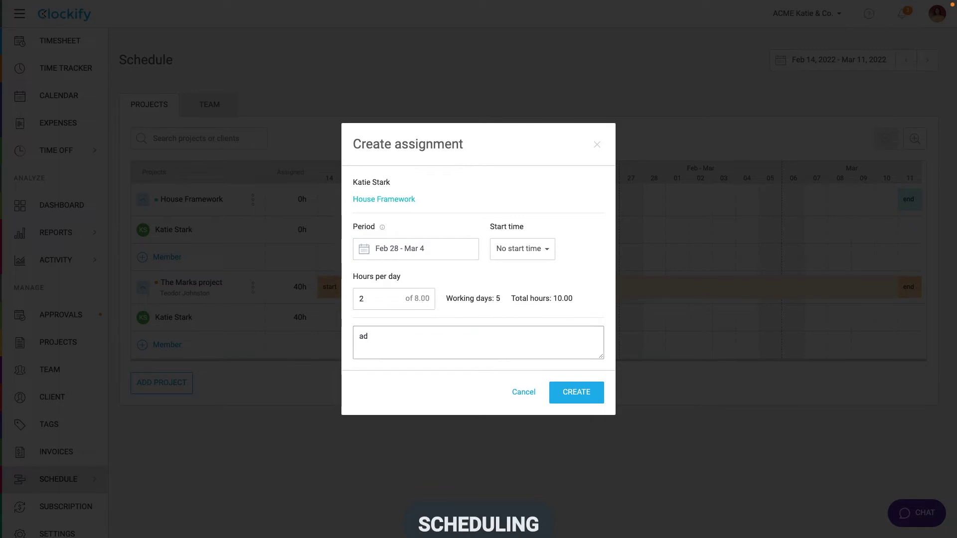
click(564, 392)
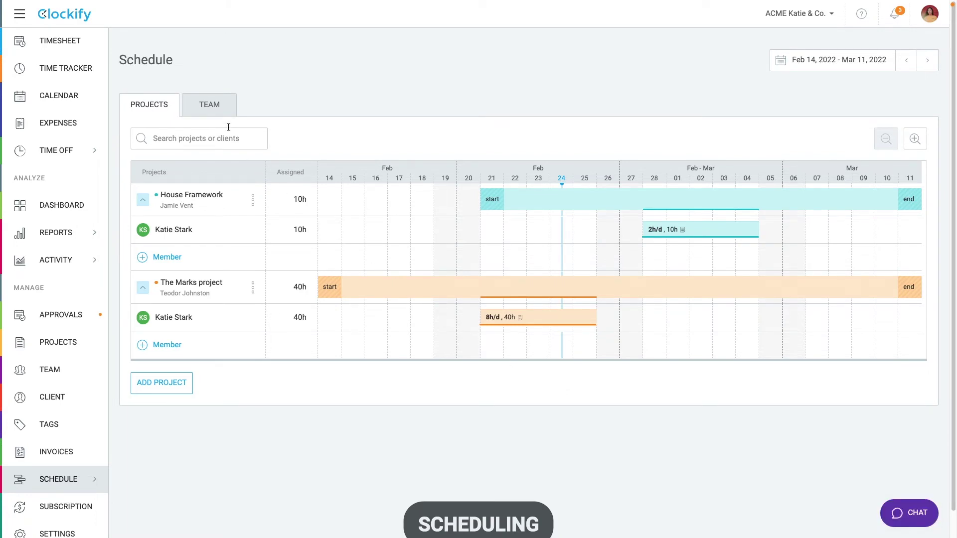
Step: Switch the schedule to the Team view
click(219, 106)
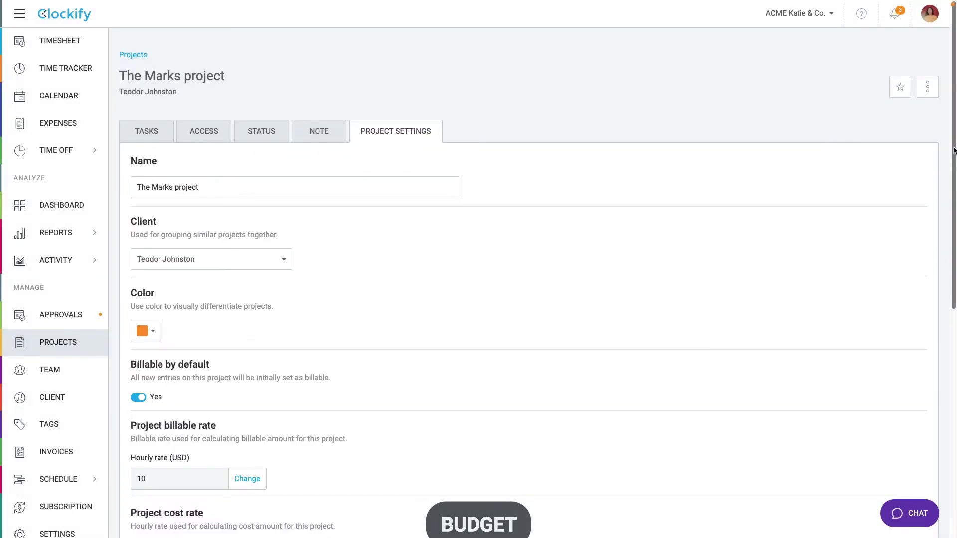
Step: Set The Marks project's estimate to a manual time estimate of 100 hours
scroll(954, 378, down, 8)
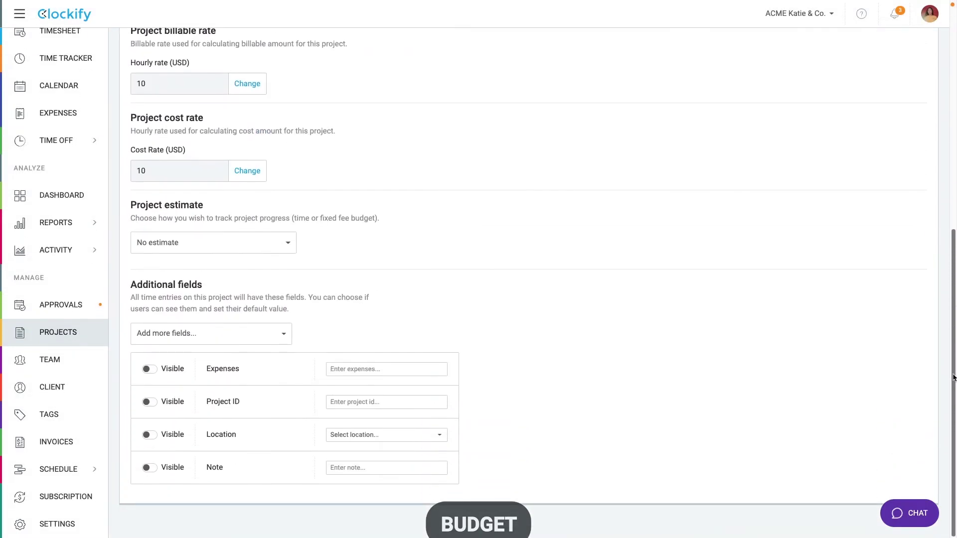
click(252, 244)
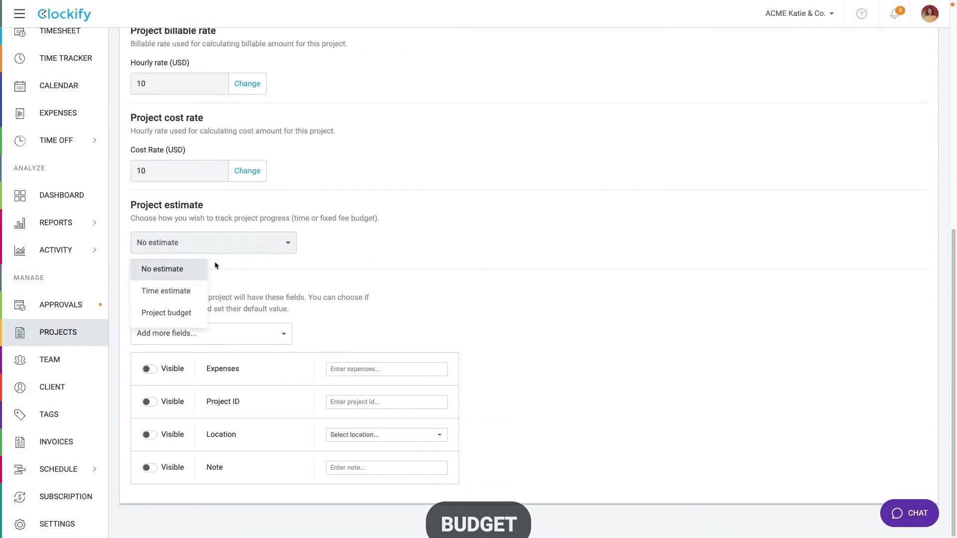
click(184, 290)
click(193, 278)
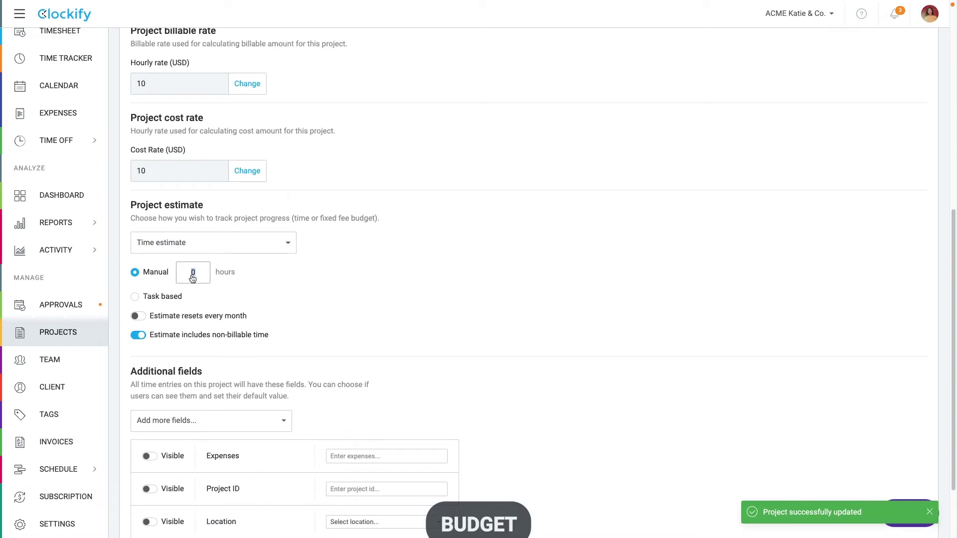
text(100)
click(246, 269)
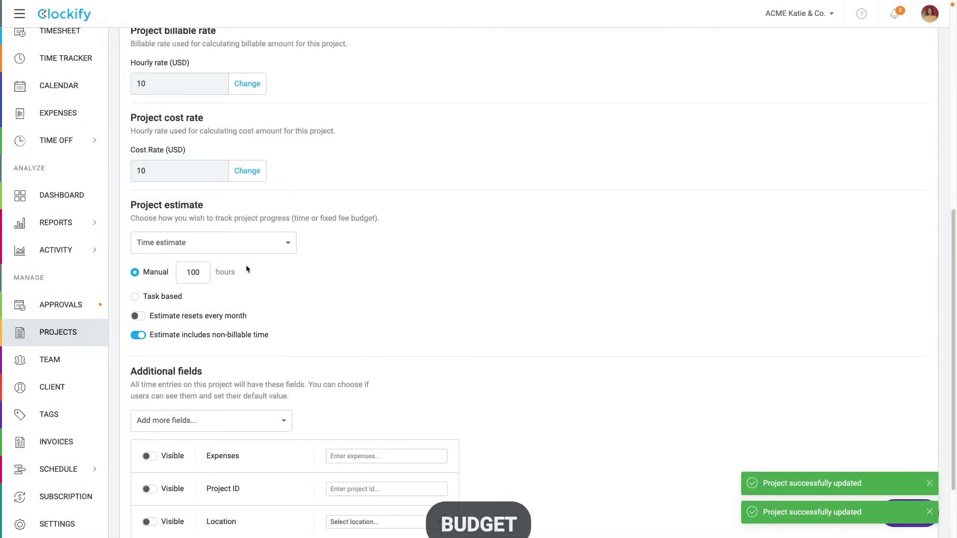
Step: Switch the estimate to a budget of 1000, then make it task based
click(249, 244)
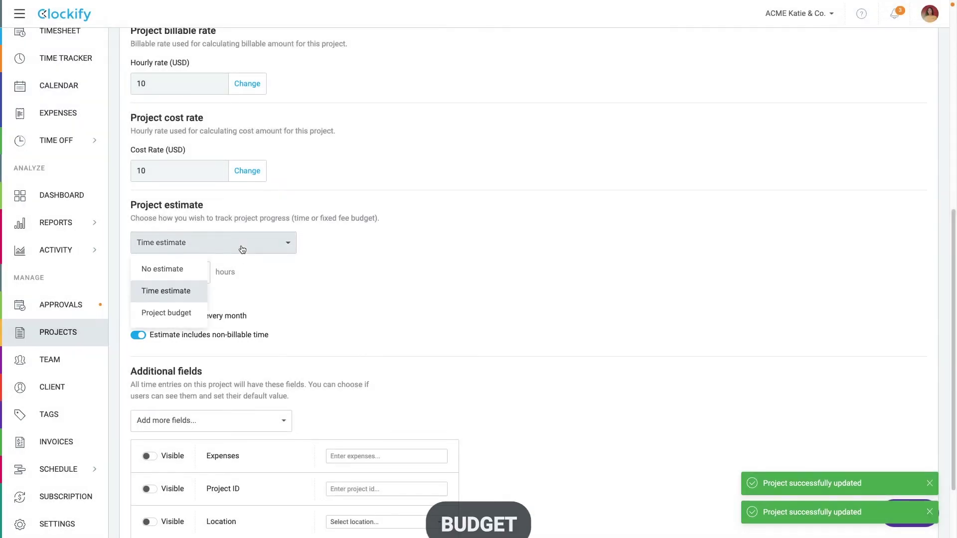
click(188, 307)
click(199, 280)
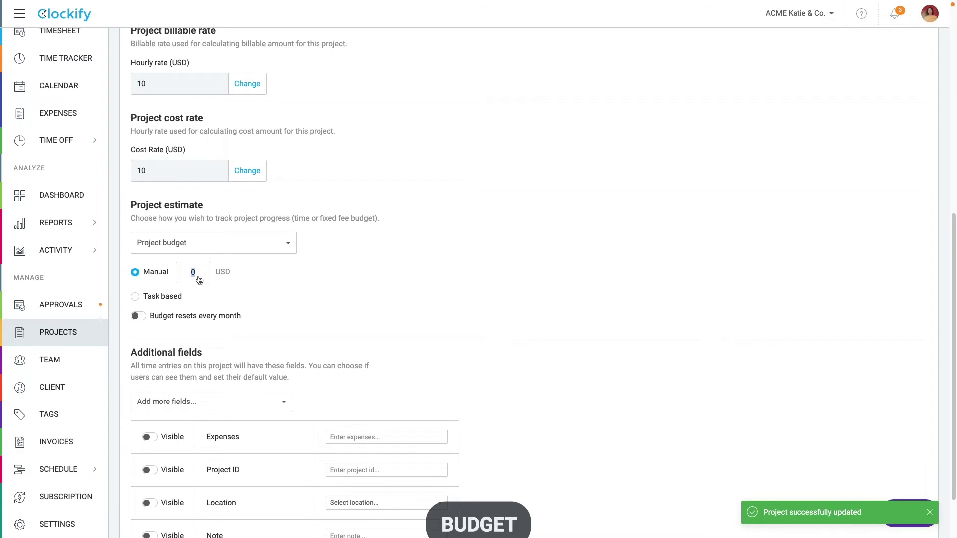
text(1000)
click(136, 297)
Step: Budget the Administration, Design and Development tasks at 1000, 2000 and 15000 USD, resetting monthly
scroll(140, 225, up, 10)
click(146, 131)
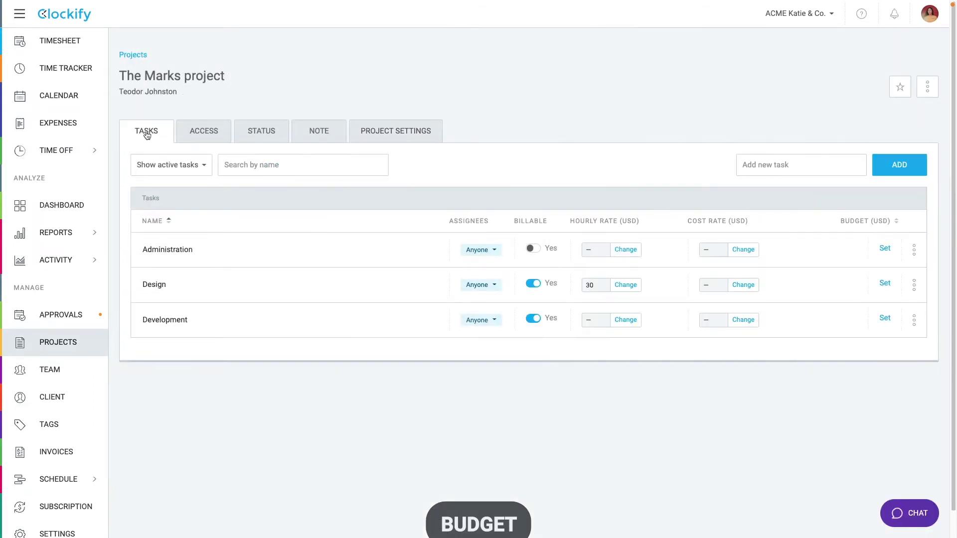
click(885, 248)
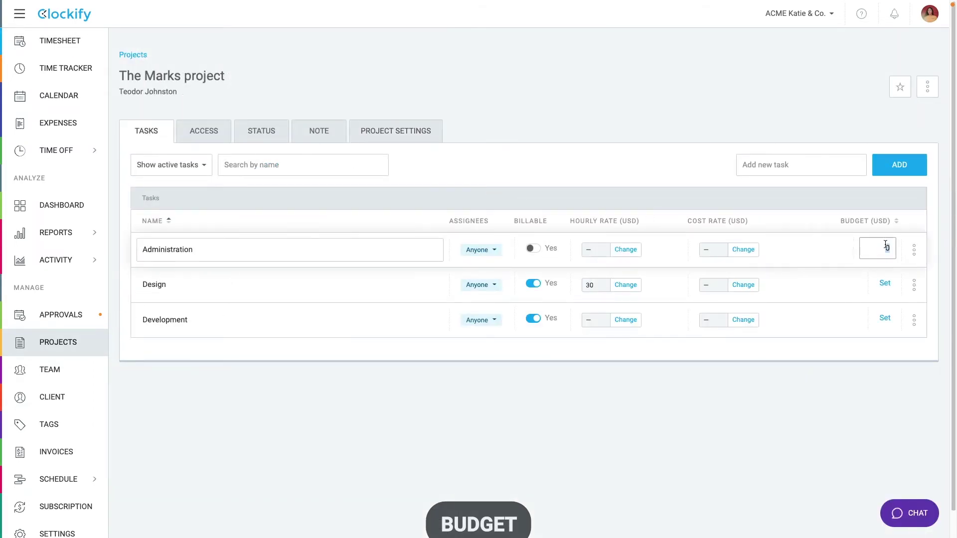
text(1000)
click(883, 282)
text(2000)
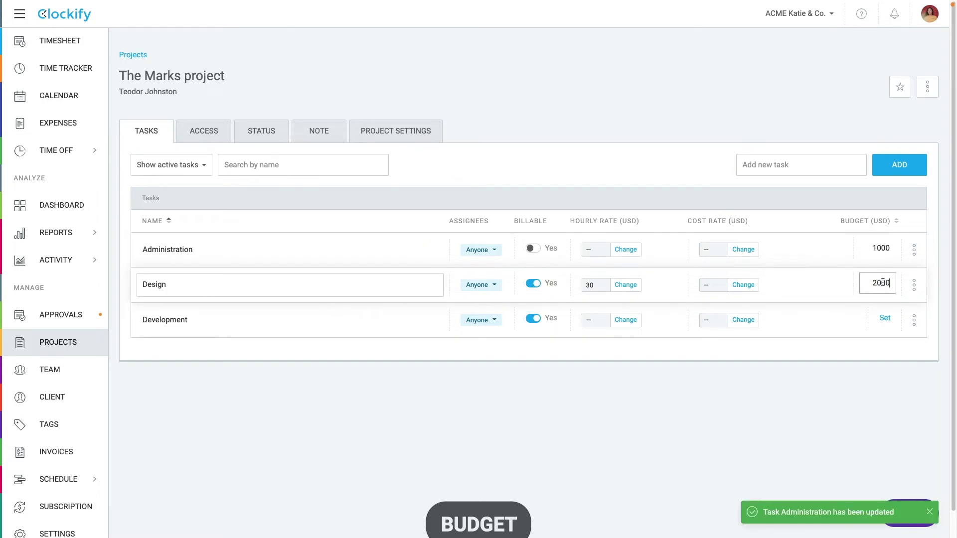
click(885, 318)
text(15000)
click(875, 339)
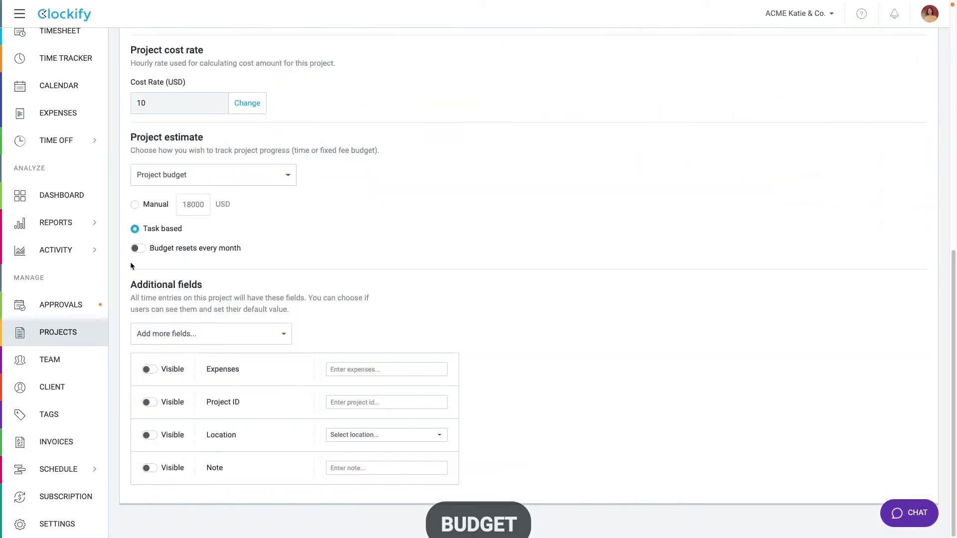
click(134, 250)
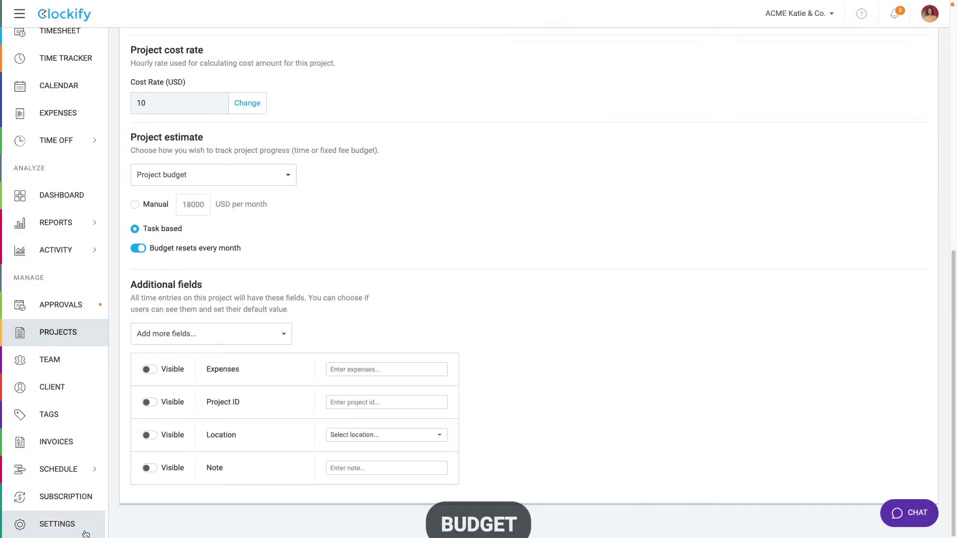
Step: In workspace alert settings, add a 75% project estimate alert for the project manager
click(105, 521)
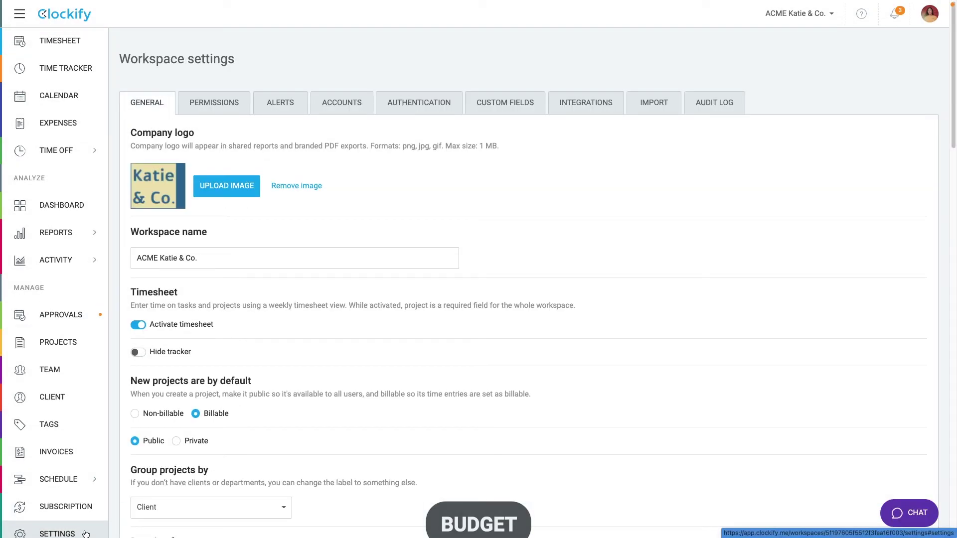
click(277, 106)
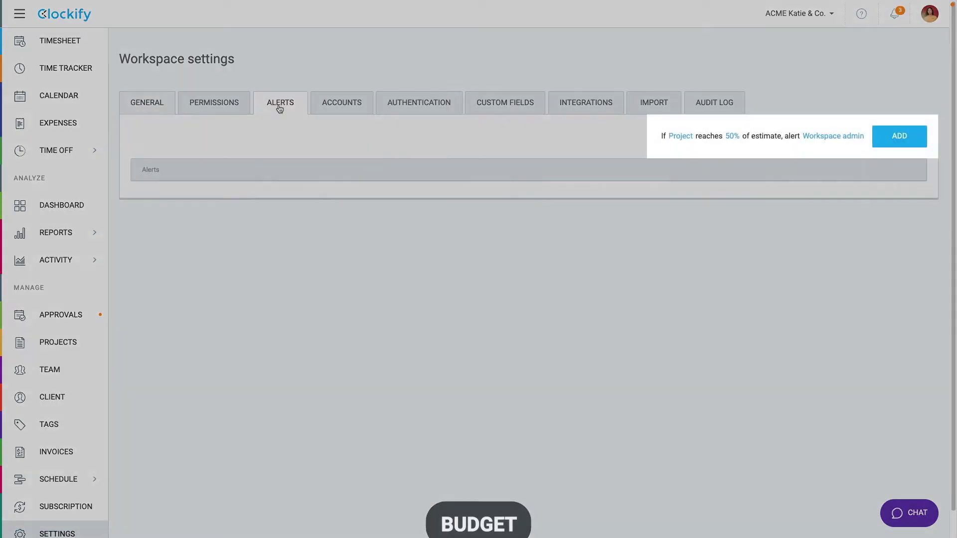
click(730, 136)
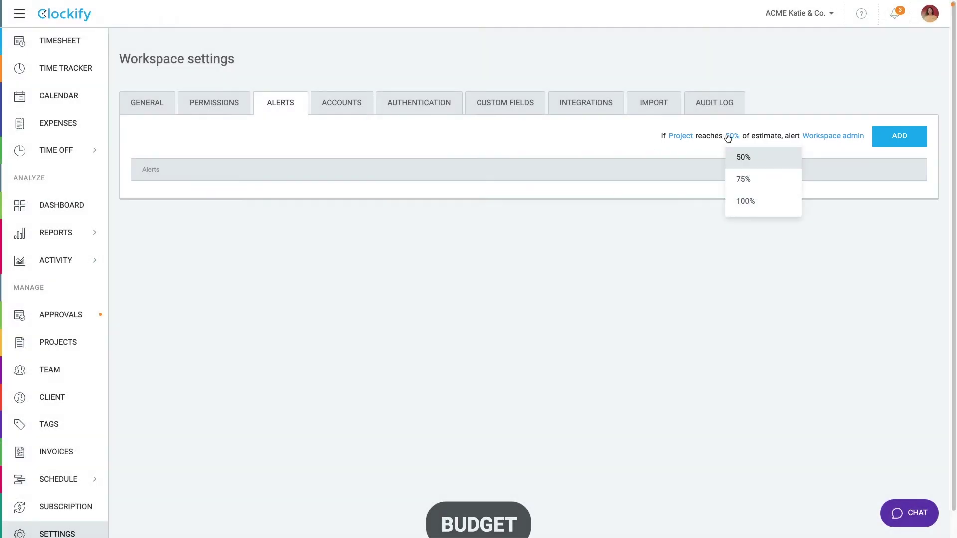
click(743, 178)
click(817, 136)
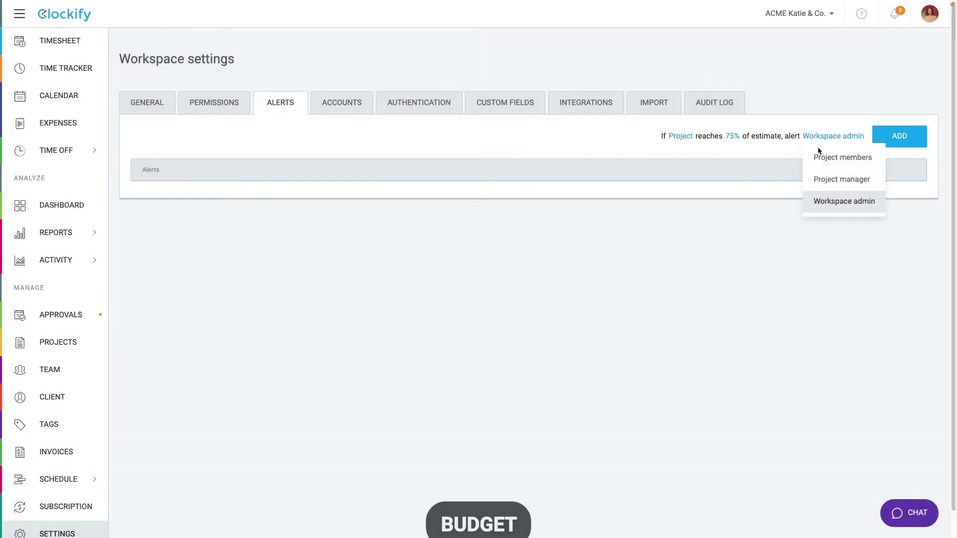
click(827, 179)
click(895, 141)
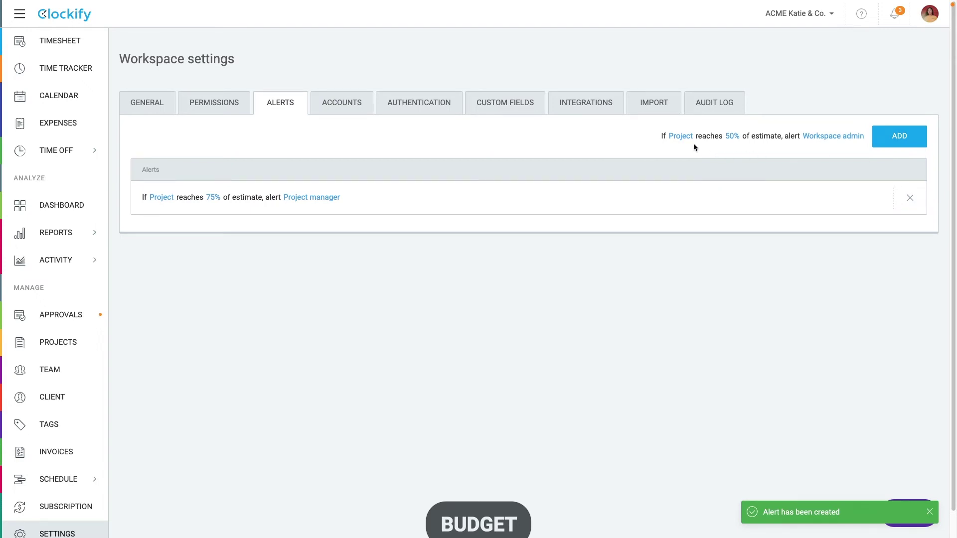
Step: Add a 100% task estimate alert for the task assignees
click(681, 138)
click(688, 178)
click(732, 141)
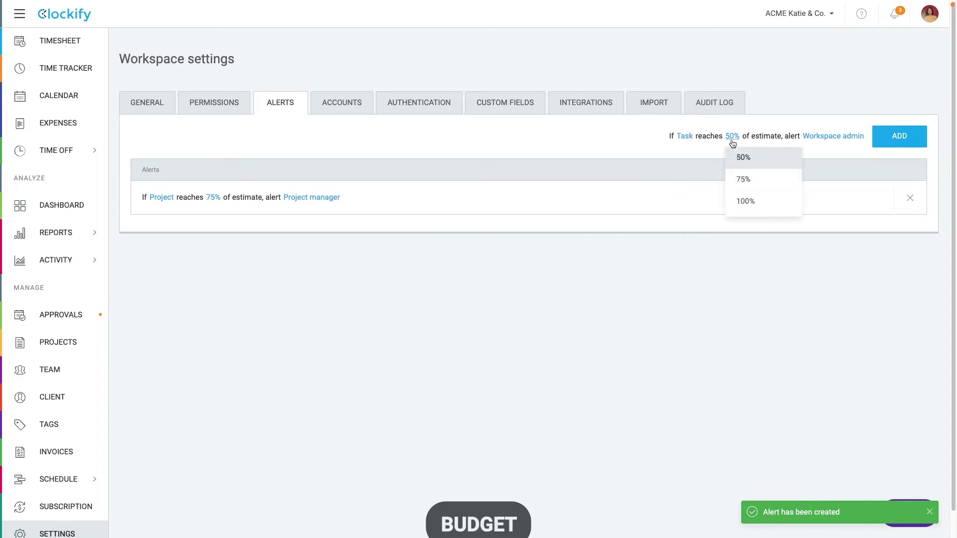
click(745, 201)
click(822, 140)
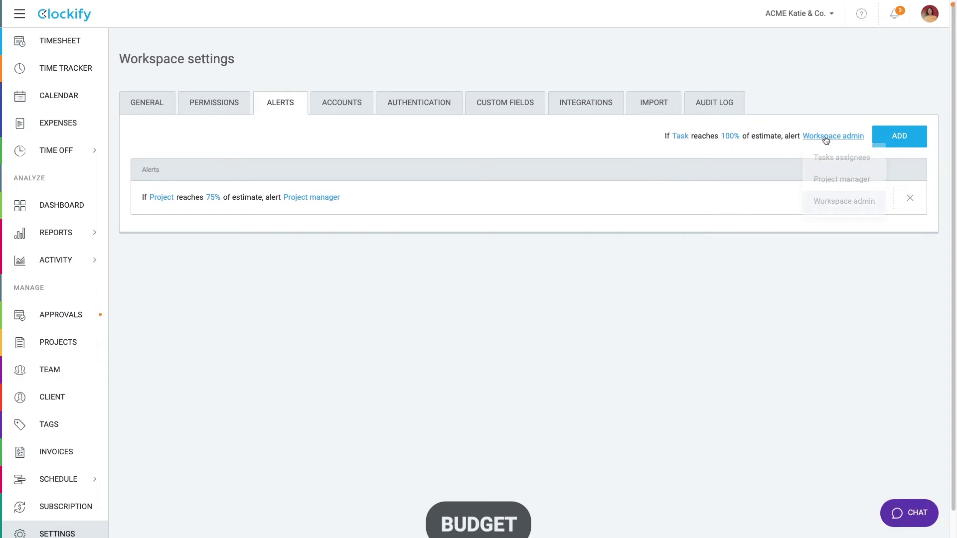
click(828, 156)
click(874, 147)
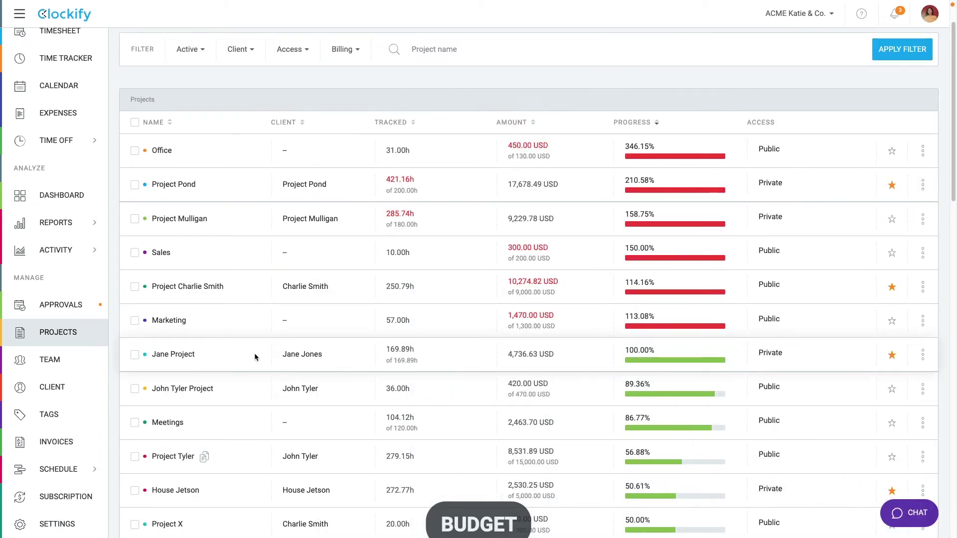
Step: Mark Jane Project as a template from its options menu in the Projects list
click(923, 355)
click(913, 382)
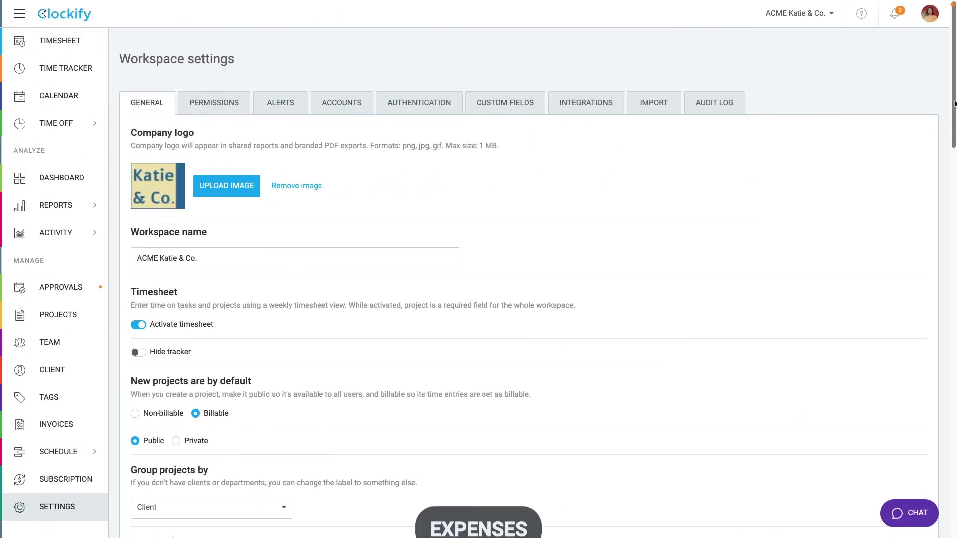
Step: Turn on expense tracking for the workspace
scroll(951, 166, down, 4)
drag(952, 166, 933, 411)
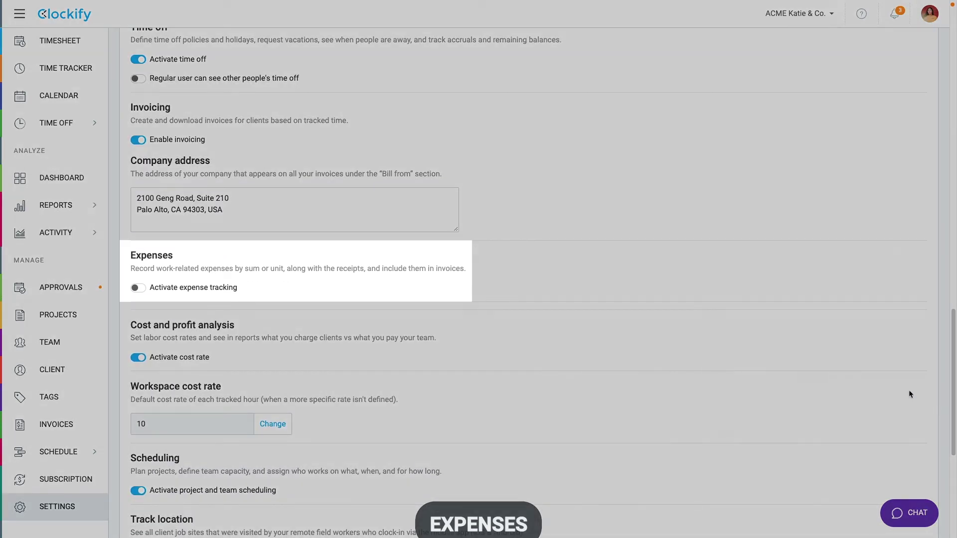
click(159, 291)
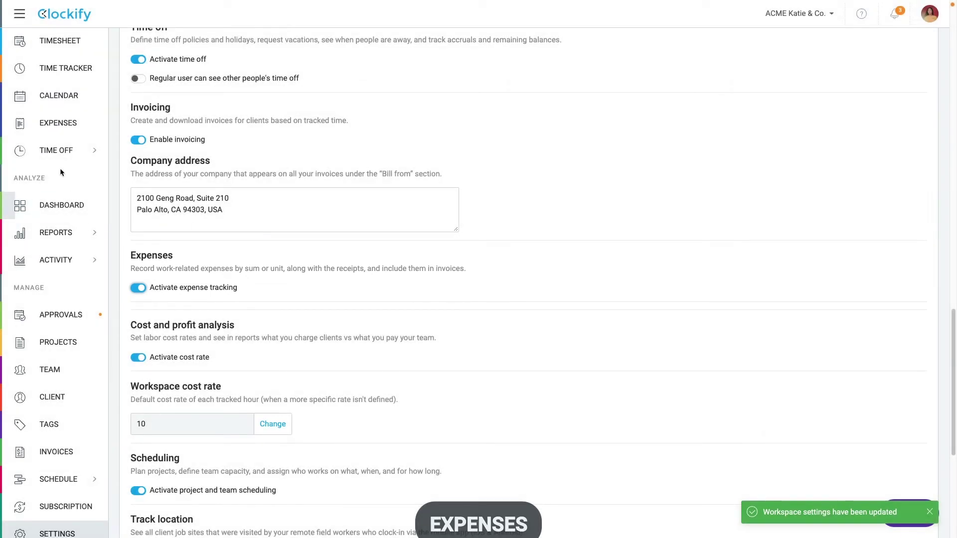
Step: Start a 2000 expense for The Marks project, category Other, with note 'supply'
click(56, 123)
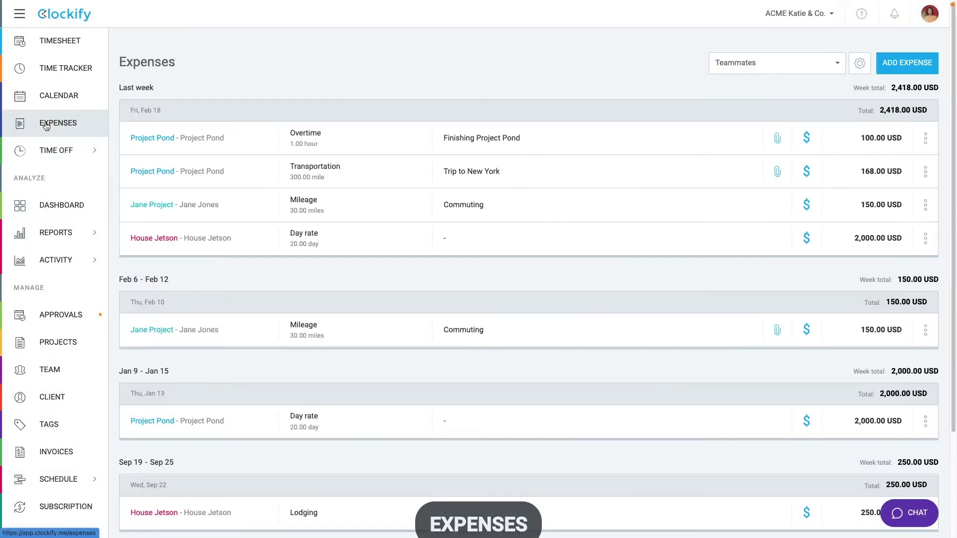
click(906, 64)
click(456, 205)
text(marks)
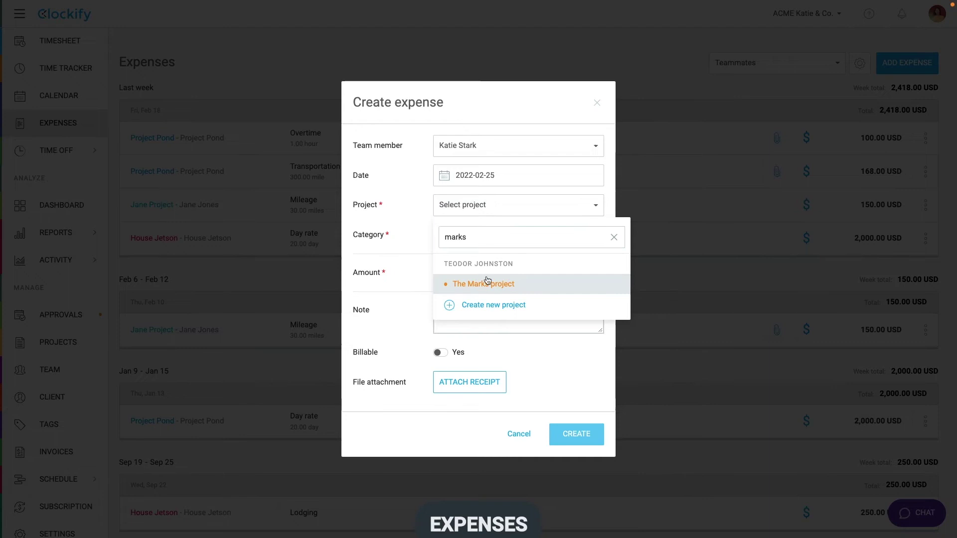
click(487, 279)
click(489, 235)
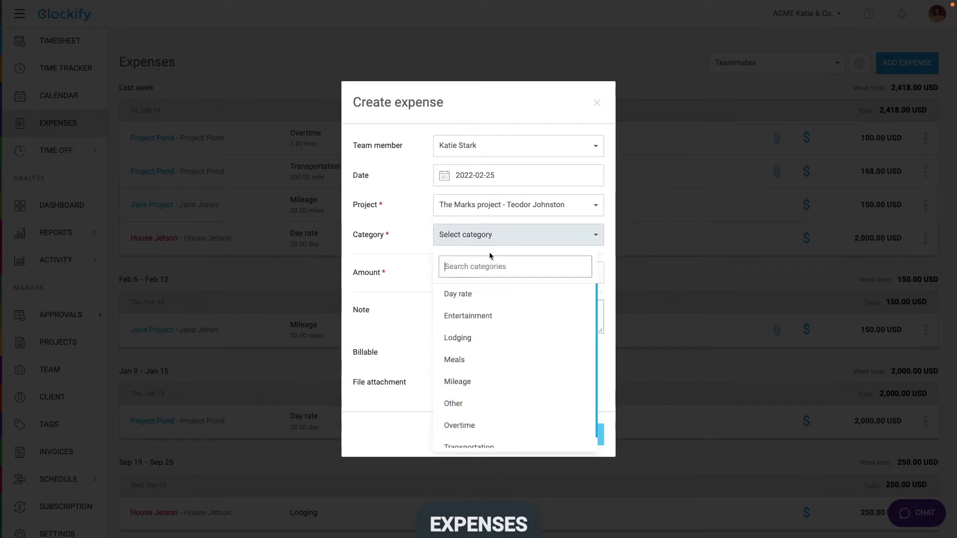
click(471, 399)
click(487, 273)
text(2000)
click(475, 305)
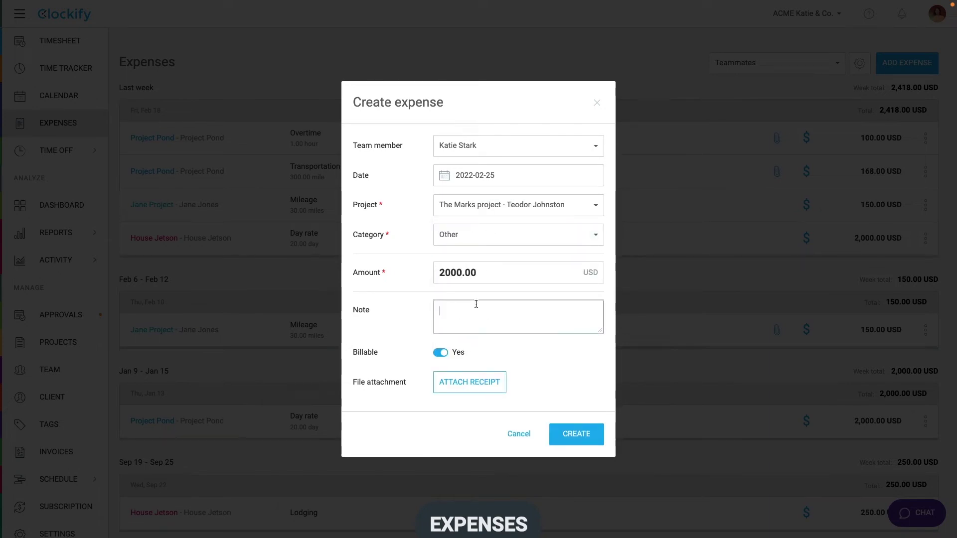
text(supply)
Step: Attach receipt.jpg to the supply expense and save it
click(469, 382)
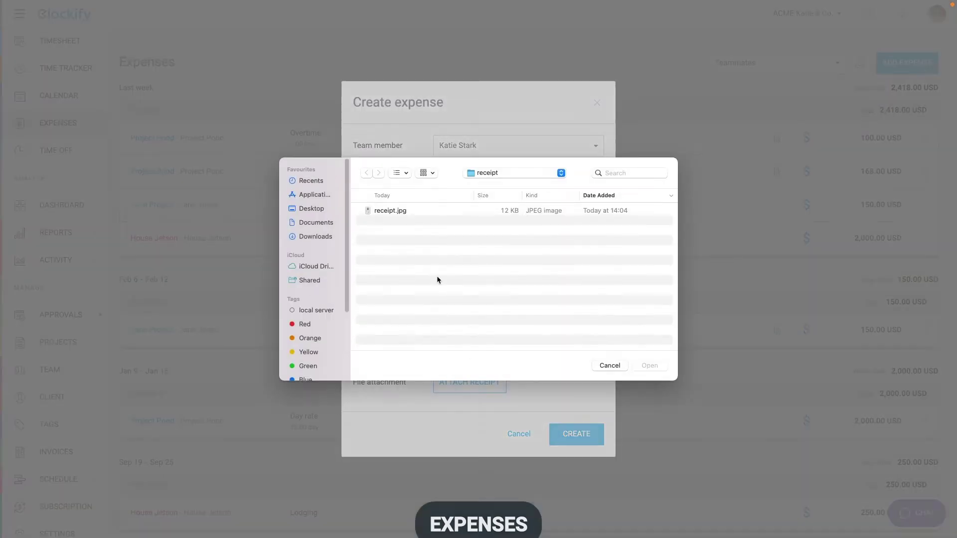
click(409, 210)
click(643, 362)
click(579, 431)
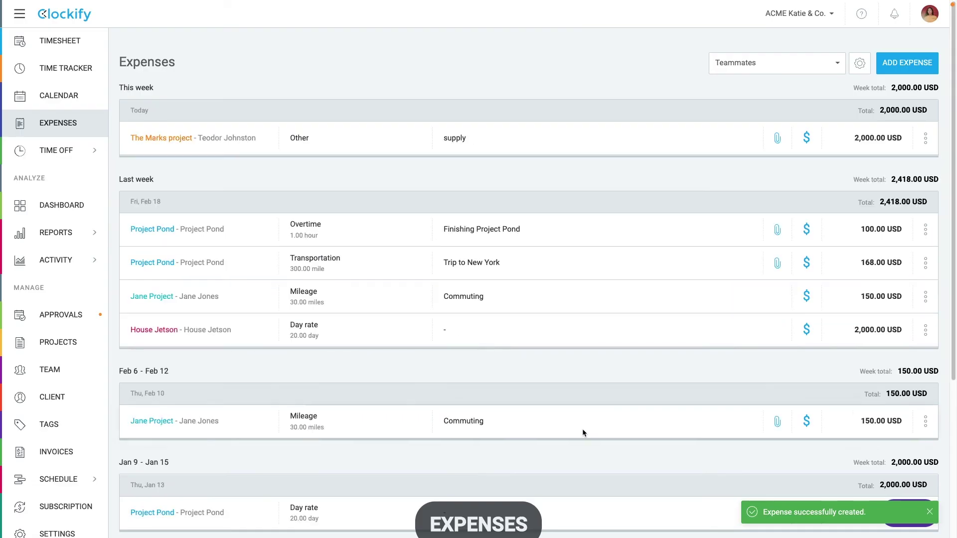
Step: Record a 200-mile Transportation expense for The Marks project with a team-building note
click(886, 69)
click(569, 205)
text(marks)
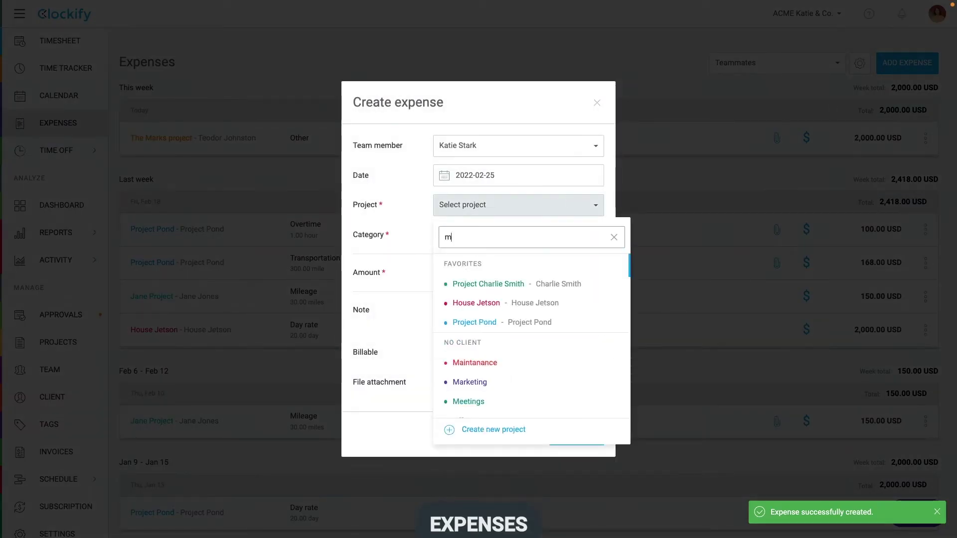
click(517, 283)
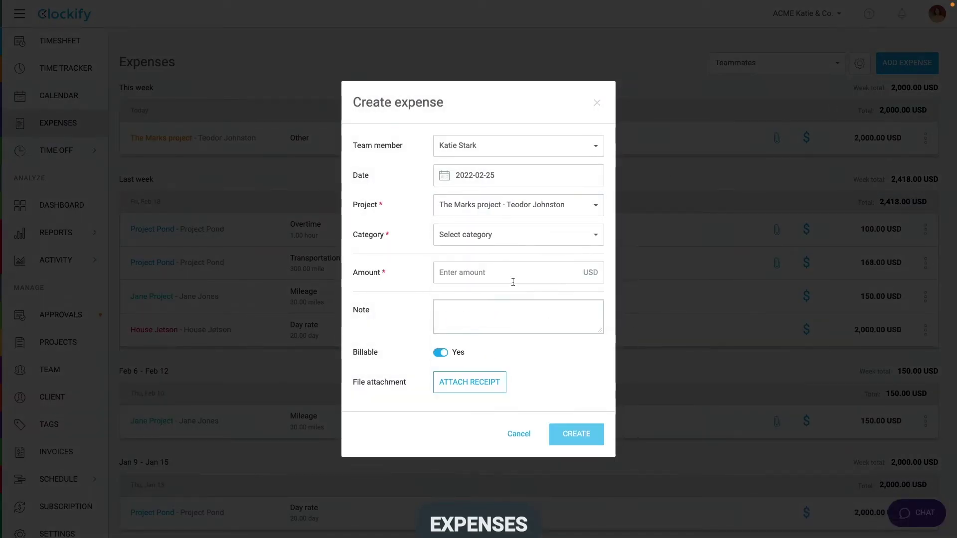
click(511, 238)
scroll(470, 383, down, 1)
click(468, 436)
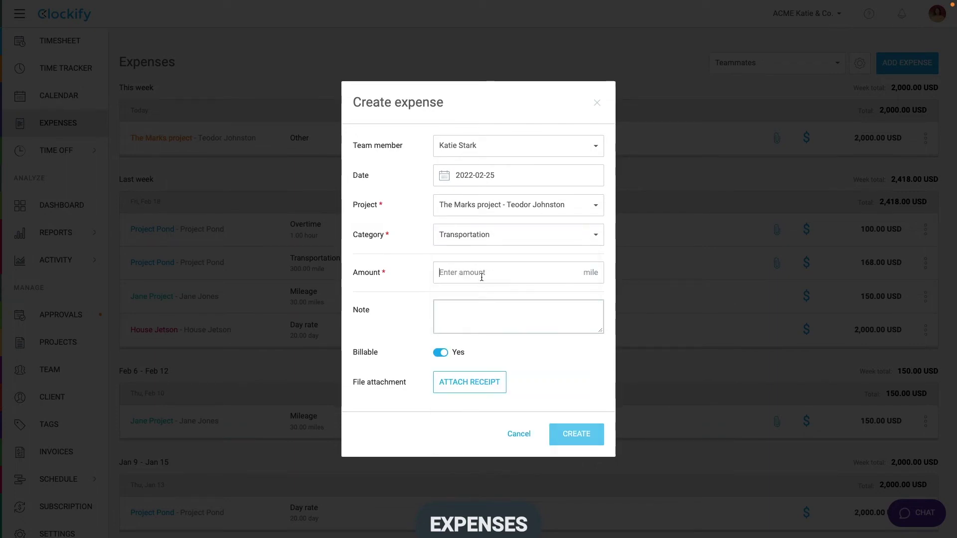
text(200)
click(479, 307)
text(T)
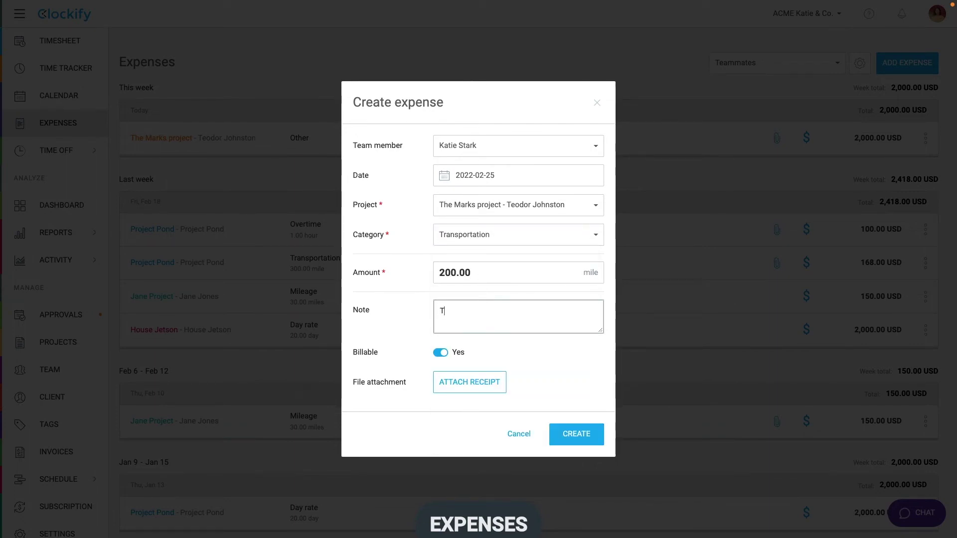
text(eam building)
click(567, 435)
Step: Create a new 'Office supplies' expense category
click(861, 65)
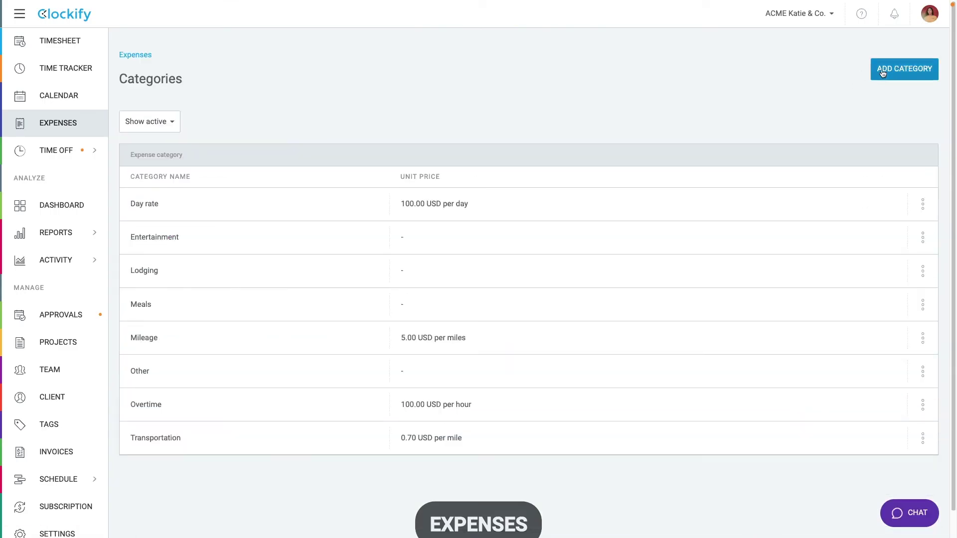
click(883, 73)
text(Office)
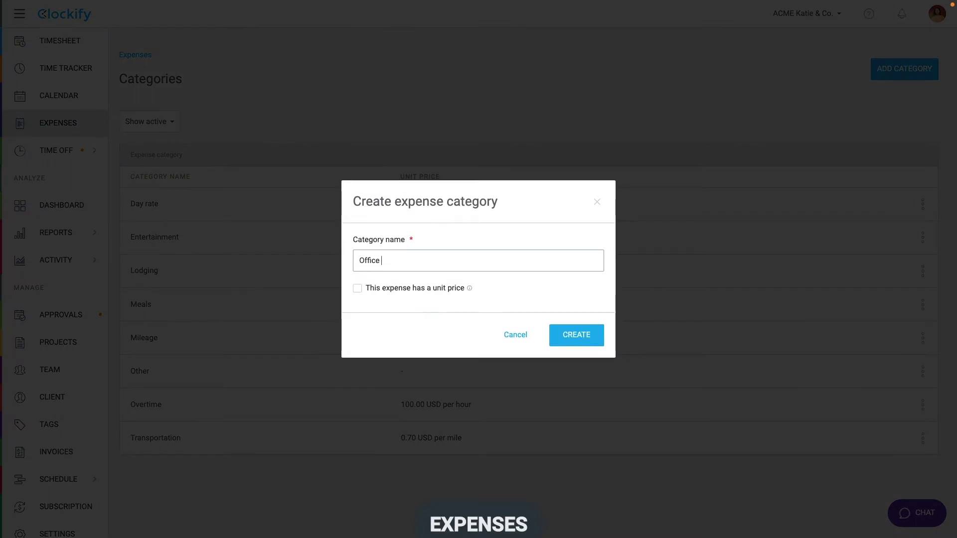
text(lies)
click(580, 341)
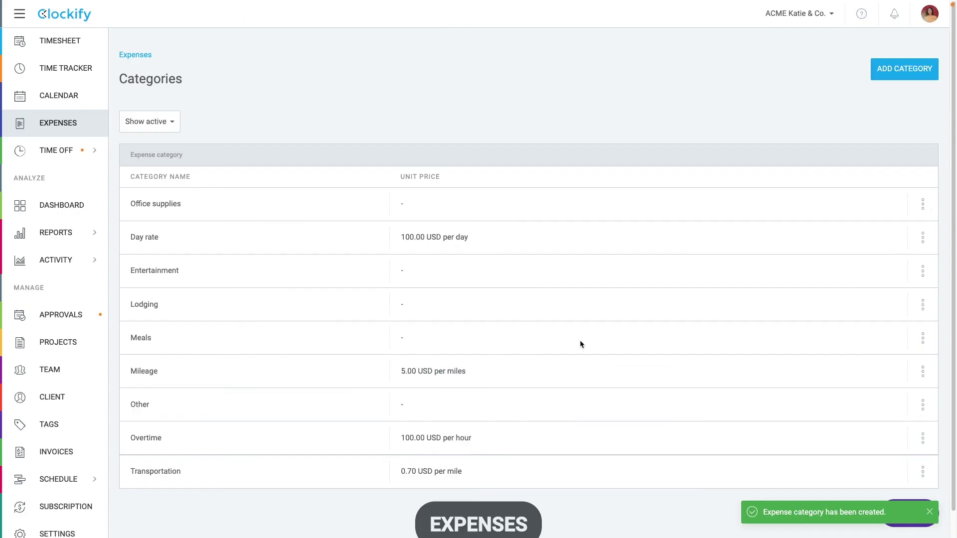
Step: Change the Mileage category's unit price from 5.00 to 6.00 USD per mile
click(924, 372)
click(904, 394)
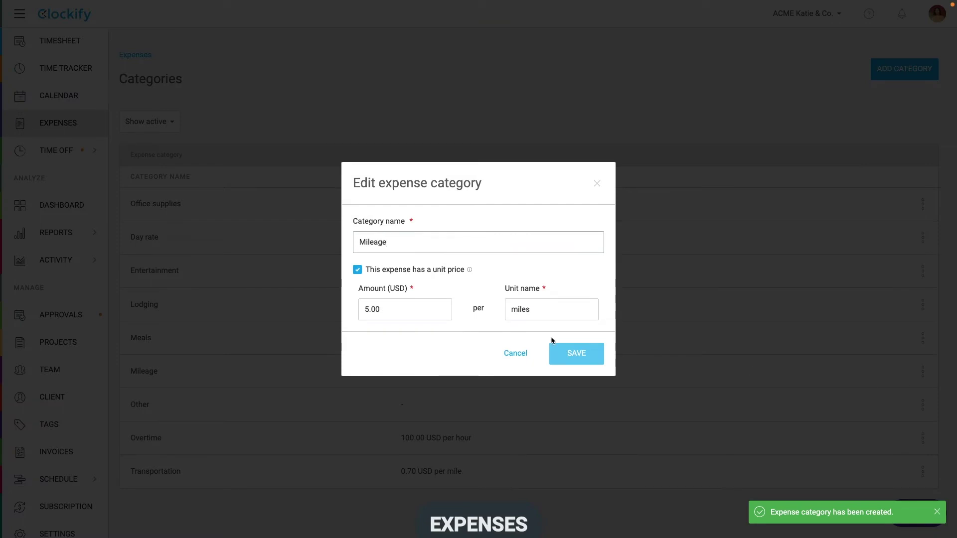
double_click(406, 309)
text(6.)
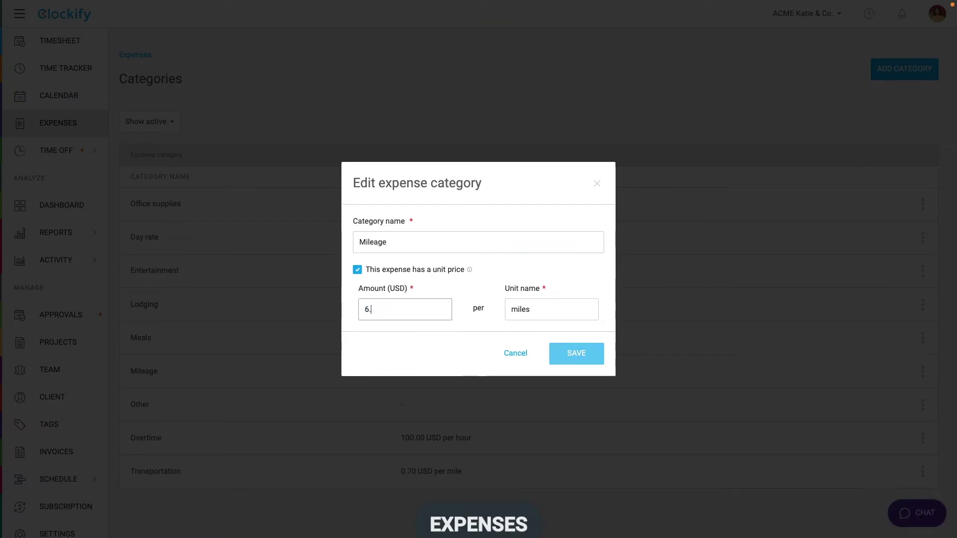
text(00)
click(565, 353)
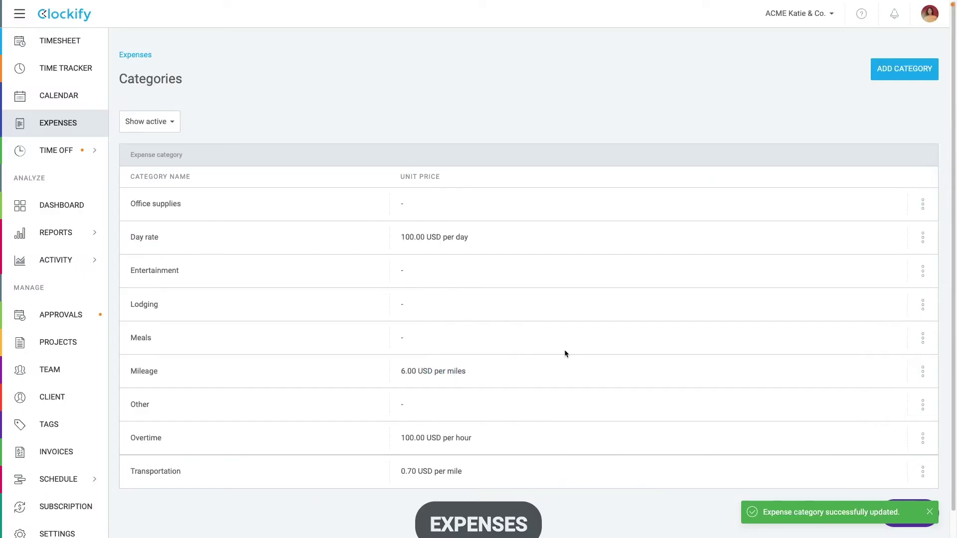
Step: Review the Expense Detailed report's row actions, client and status filters, and export options
mouse_move(84, 233)
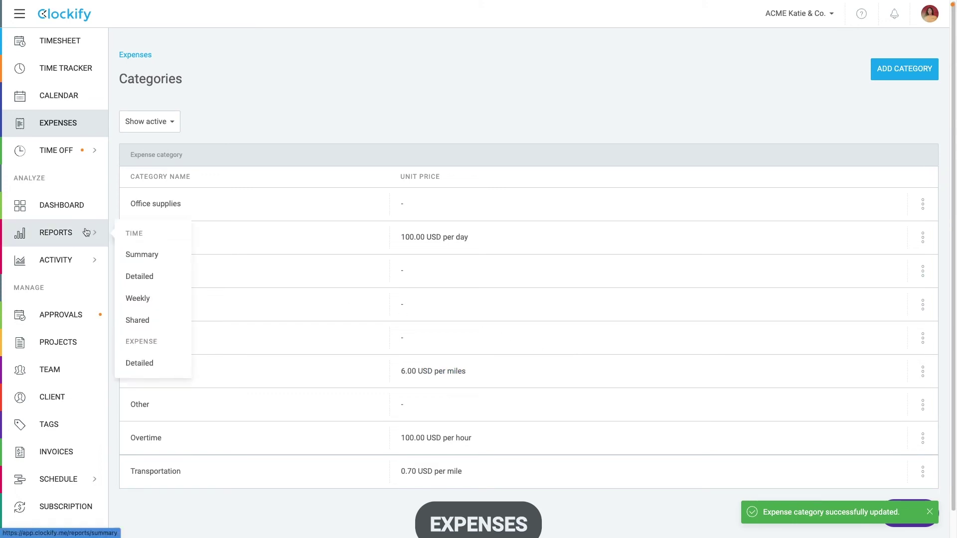
click(140, 362)
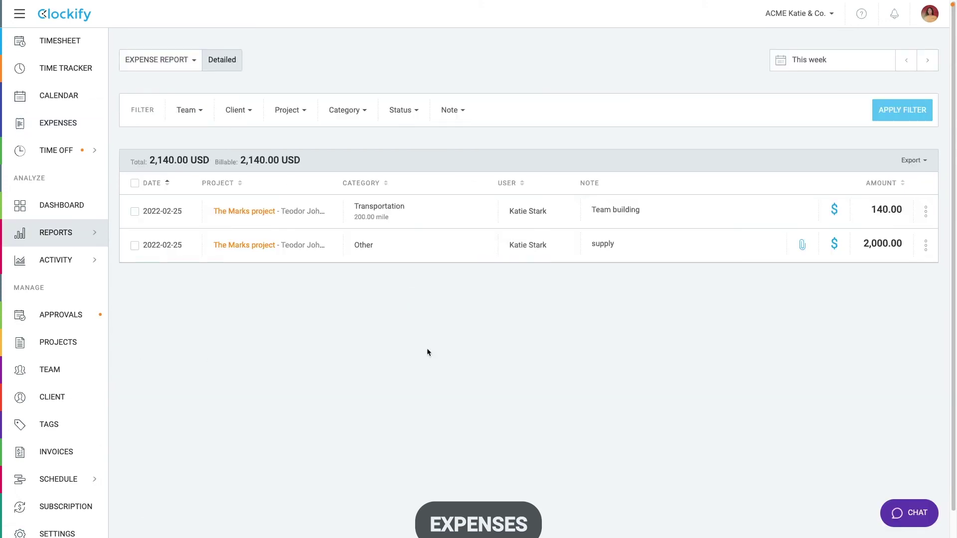
click(926, 245)
click(925, 244)
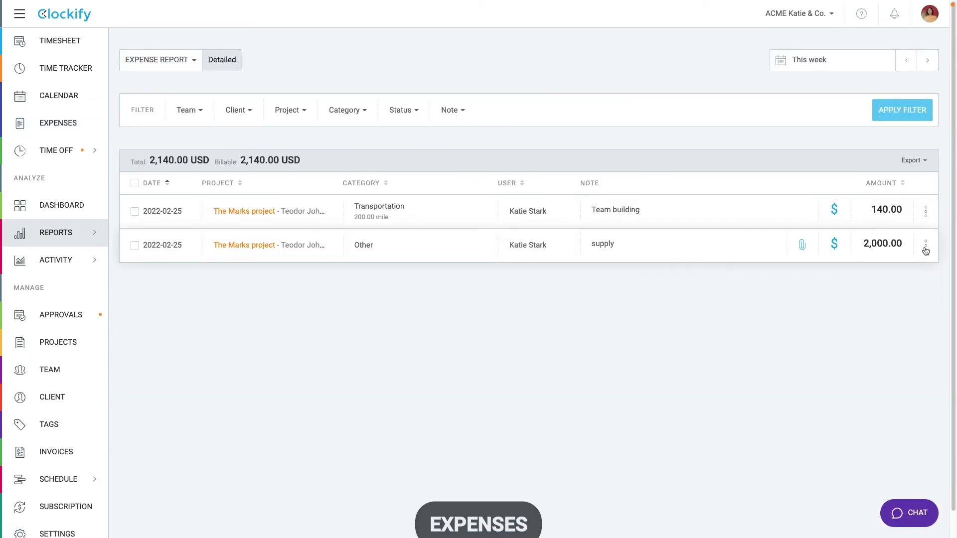
click(244, 116)
click(397, 103)
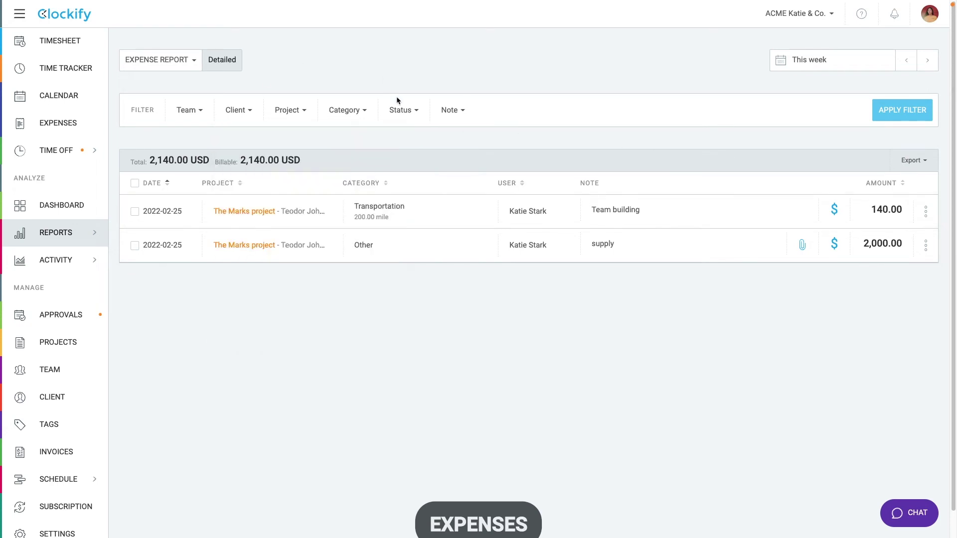
click(505, 81)
click(911, 160)
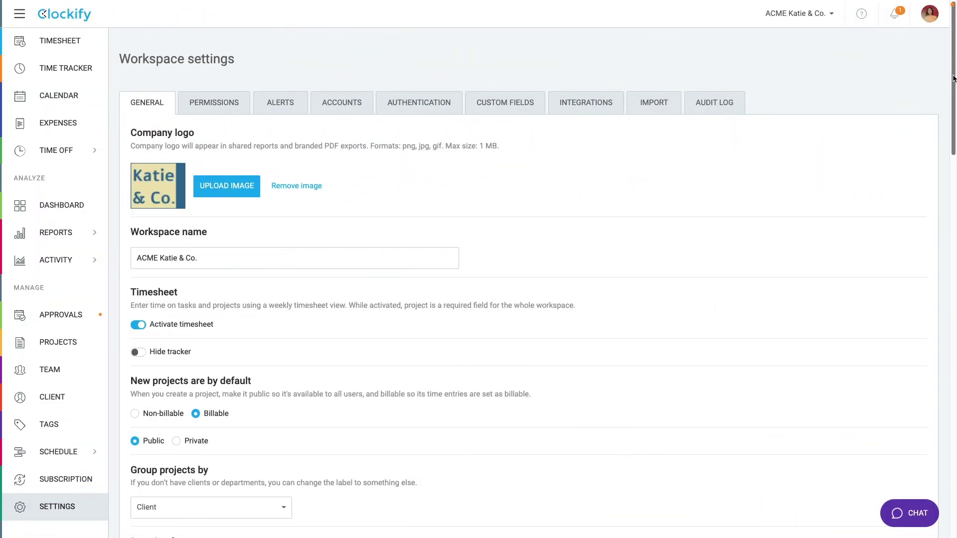
Step: Enable invoicing in General settings and show all invoices by status
scroll(543, 284, down, 15)
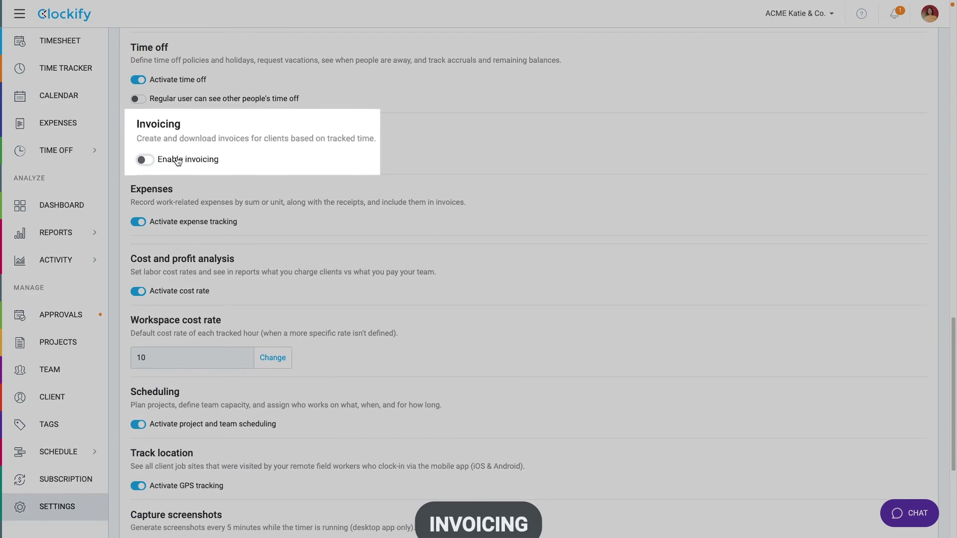
click(147, 159)
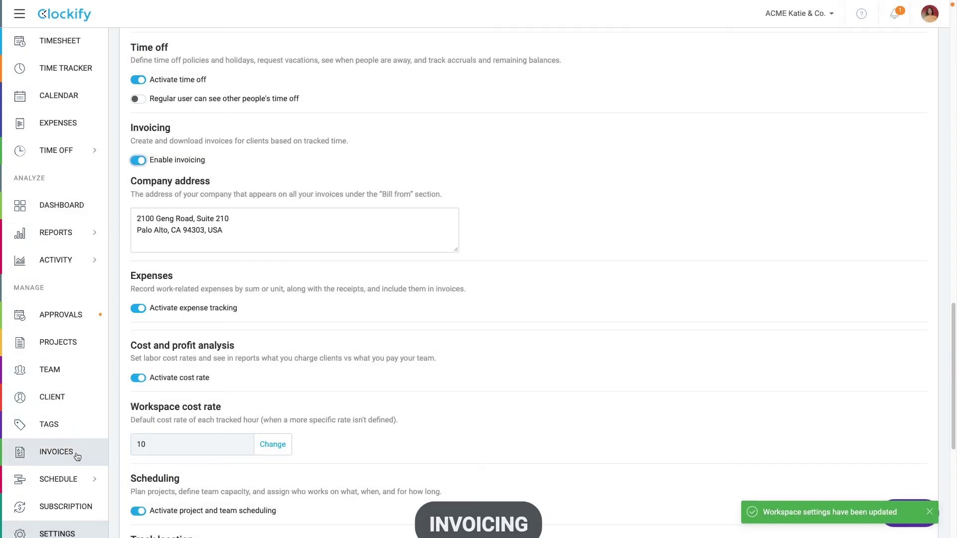
click(77, 457)
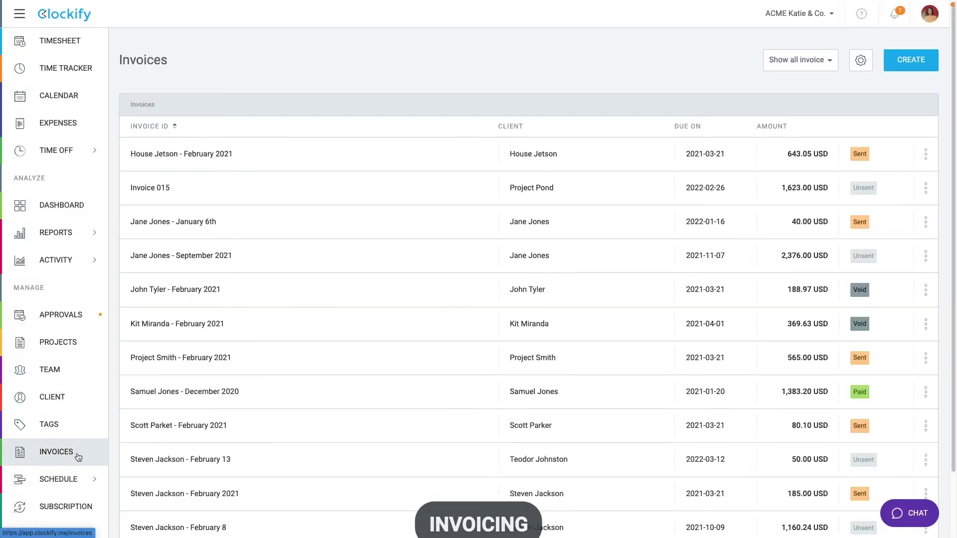
click(791, 70)
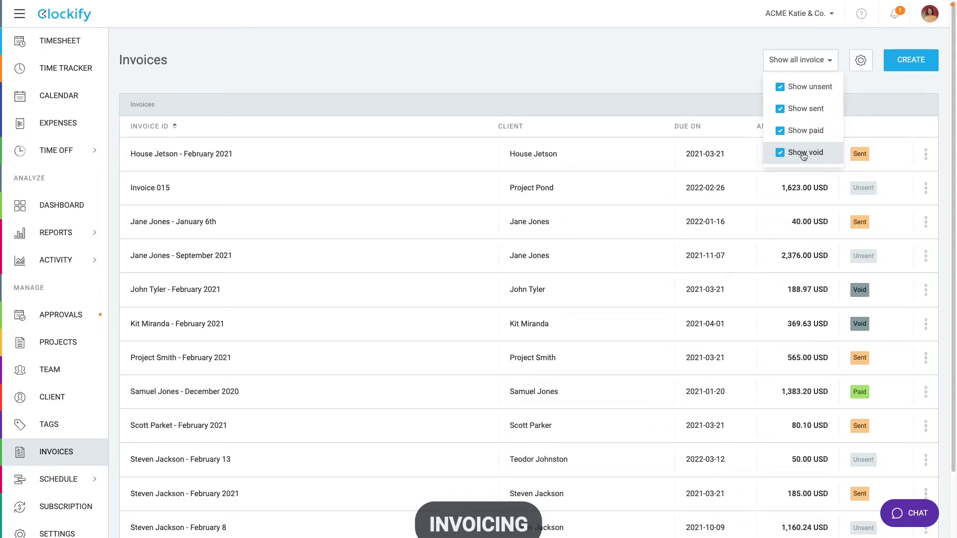
Step: Create an invoice for the chosen client, keeping default dates 2022-02-28 and due 2022-03-15
click(897, 67)
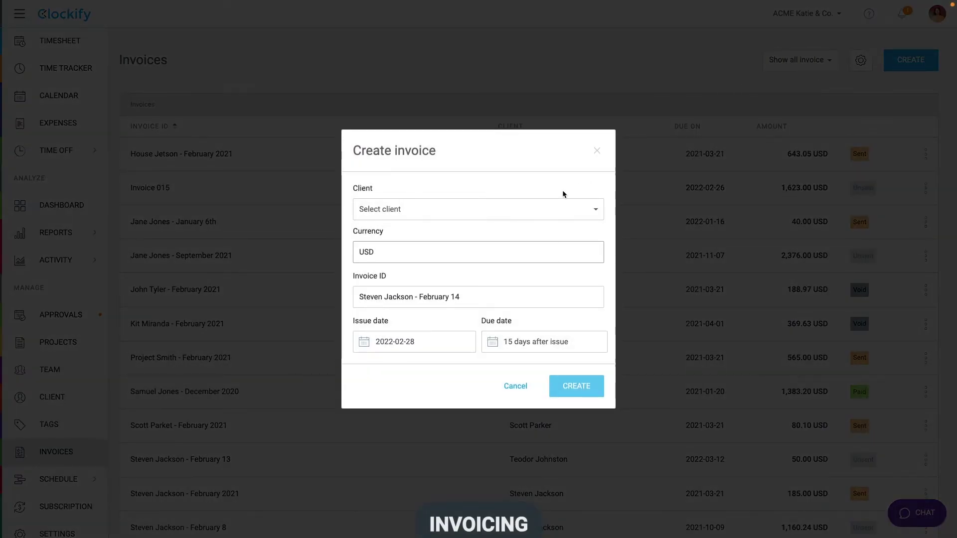
click(549, 206)
text(te)
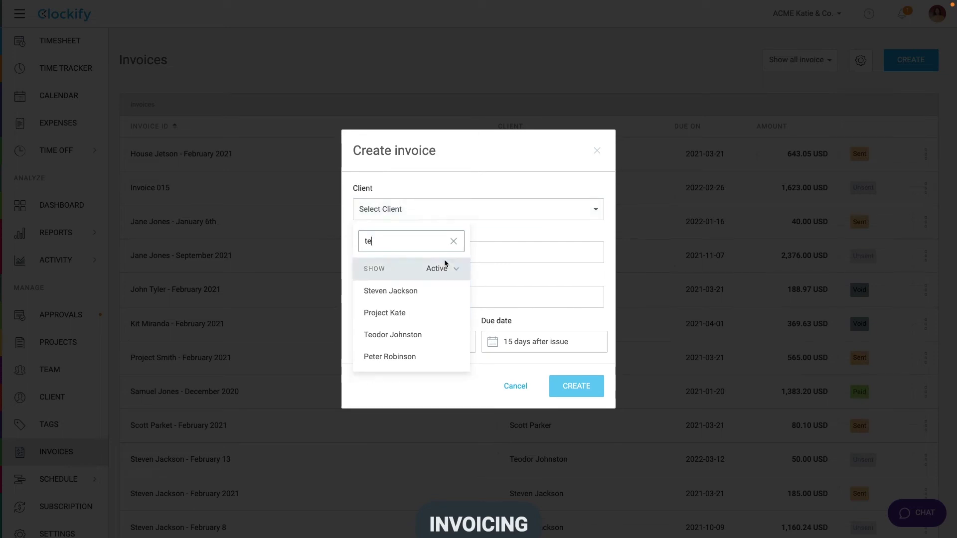
click(407, 334)
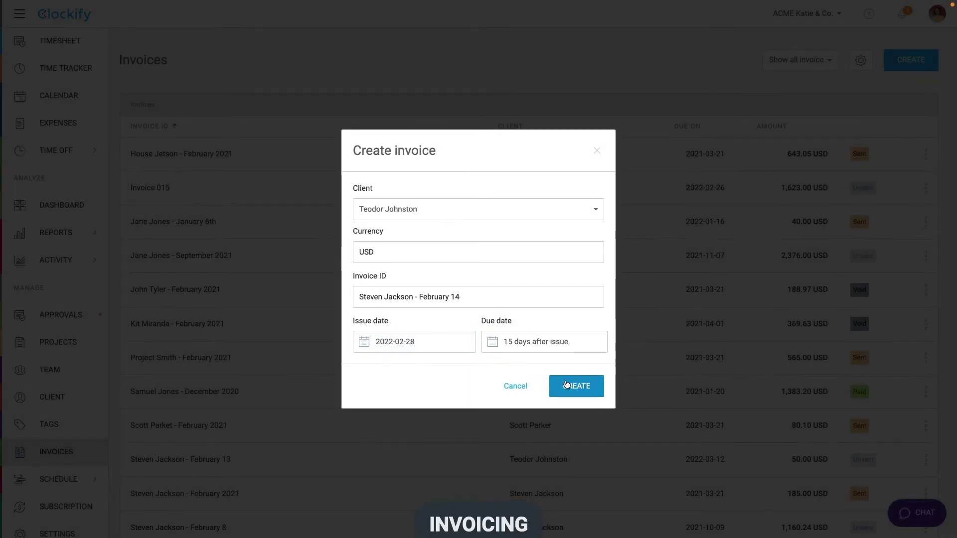
click(566, 385)
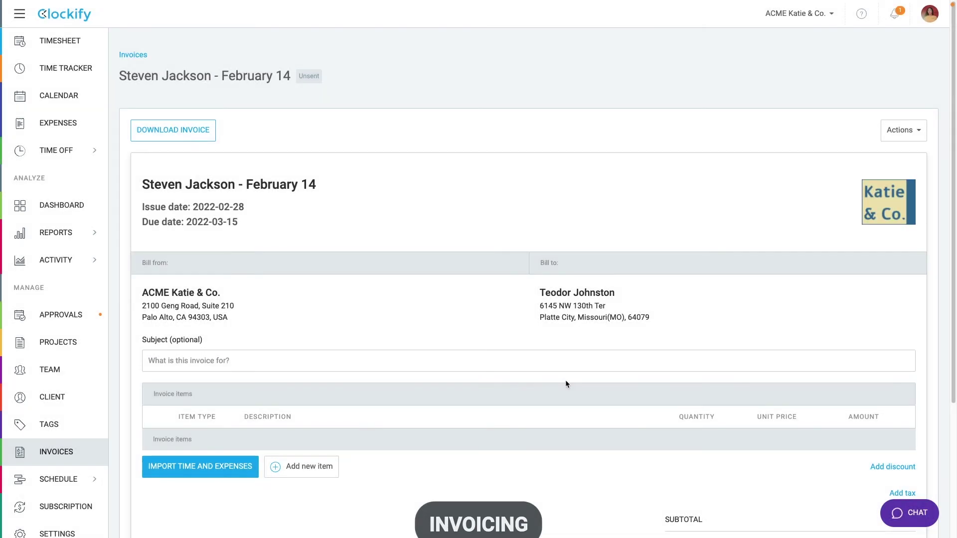
Step: Review the company address in the workspace settings
scroll(64, 499, down, 1)
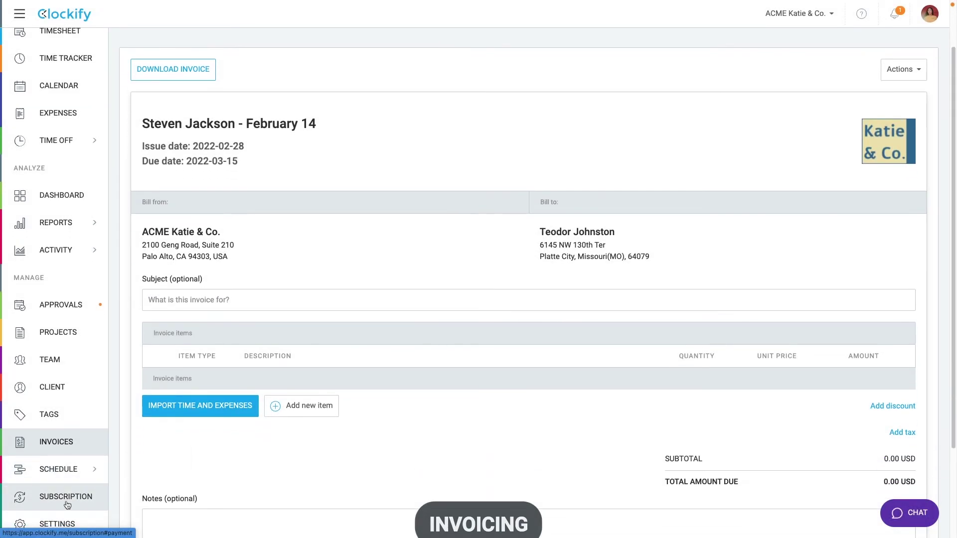
click(62, 518)
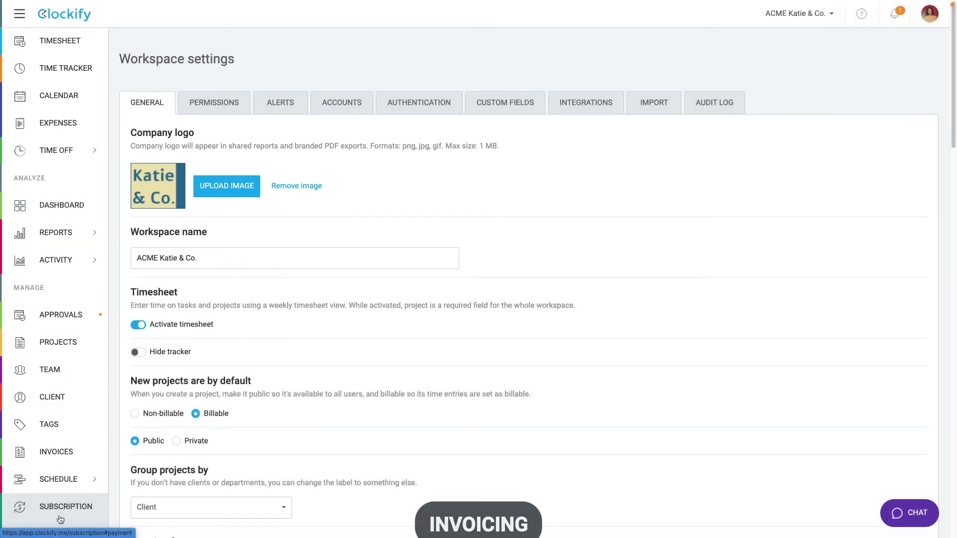
scroll(223, 189, down, 6)
scroll(223, 189, down, 15)
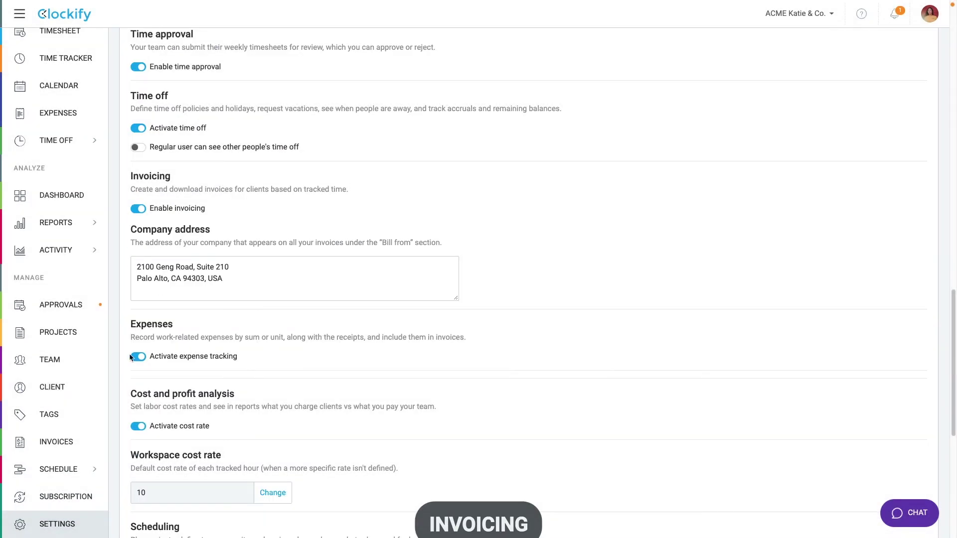
Step: Look up the client's details by searching 'teo', then return to the invoices list
click(86, 388)
click(242, 109)
text(teo)
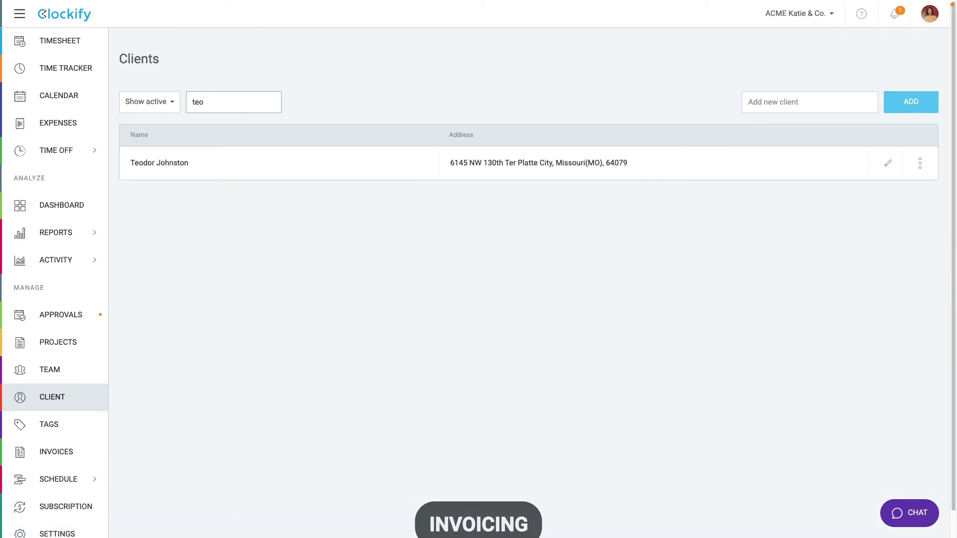
click(887, 163)
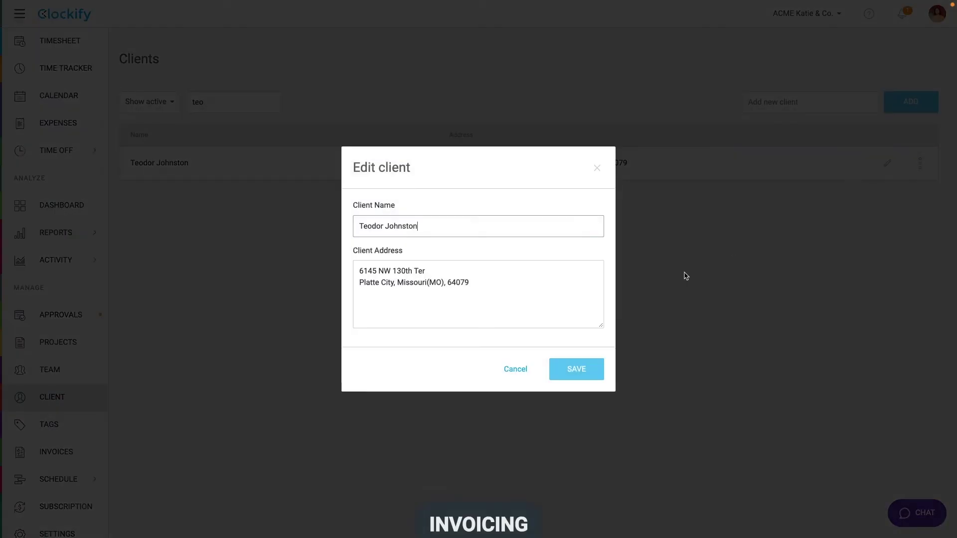
click(513, 369)
click(54, 456)
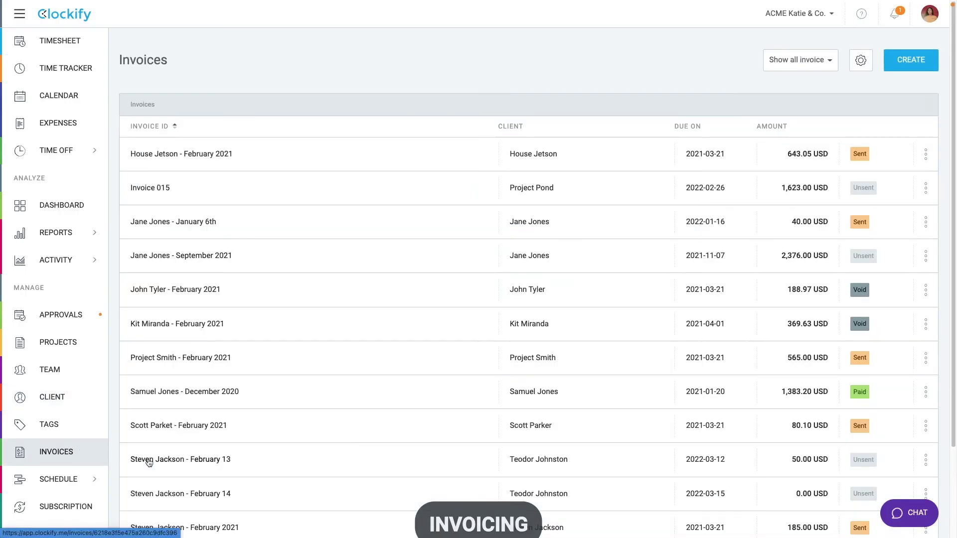
Step: Open the new invoice and enter the subject 'The Marks Project'
click(166, 501)
click(179, 361)
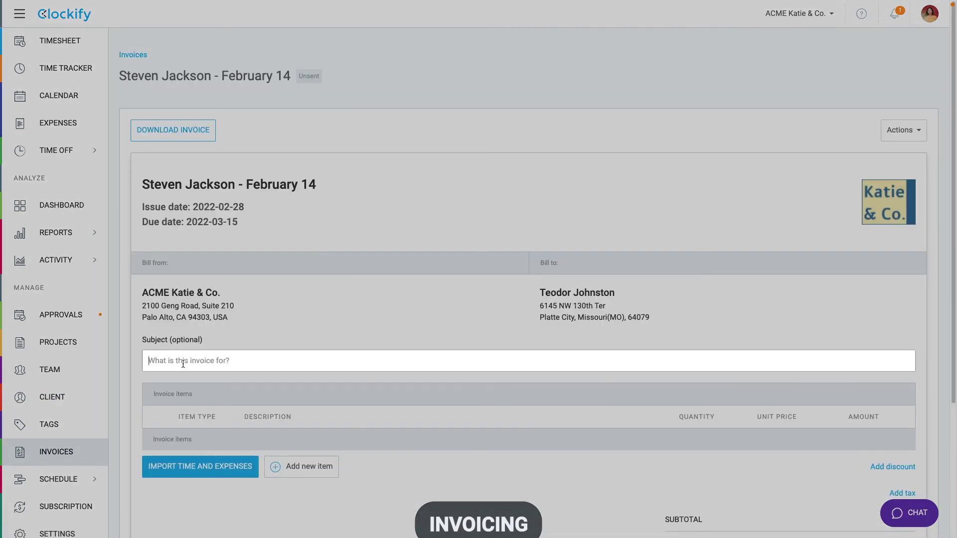
text(The Marks Project)
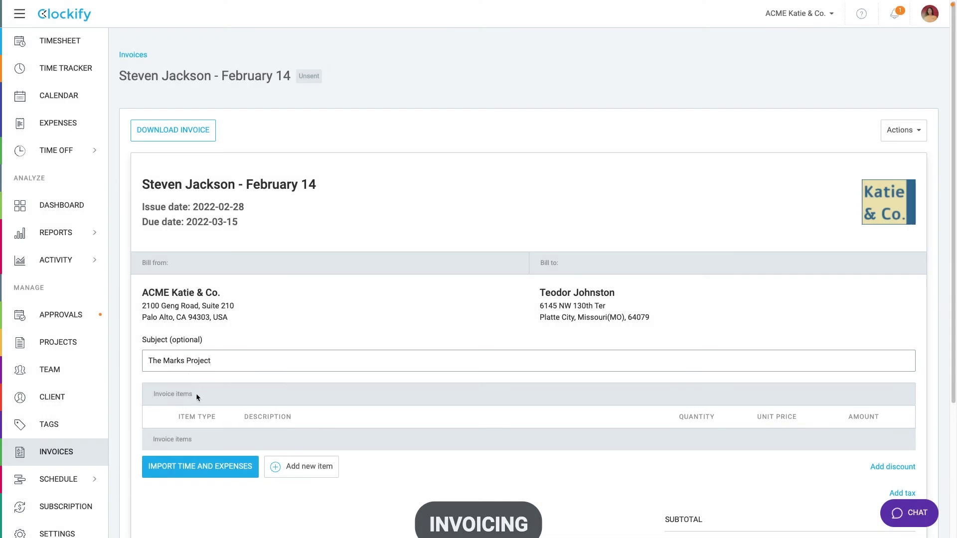
scroll(198, 399, down, 3)
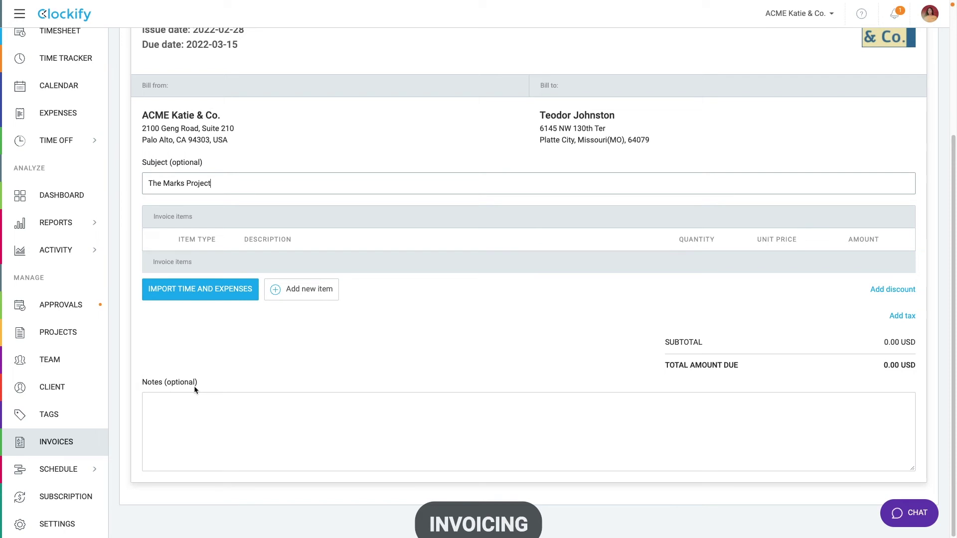
Step: Add a Service line 'Design' with quantity 70 at 15.00 unit price
click(295, 292)
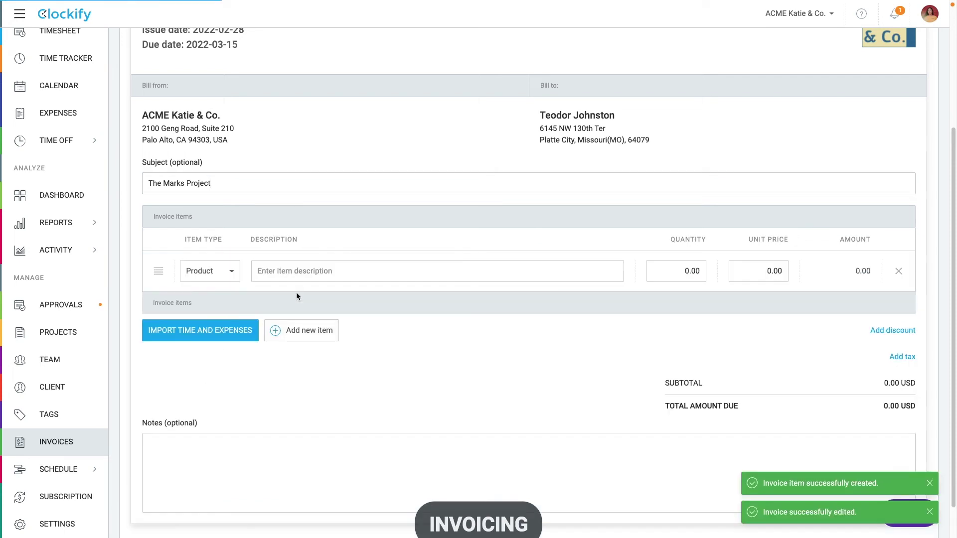
click(210, 271)
click(225, 294)
click(269, 272)
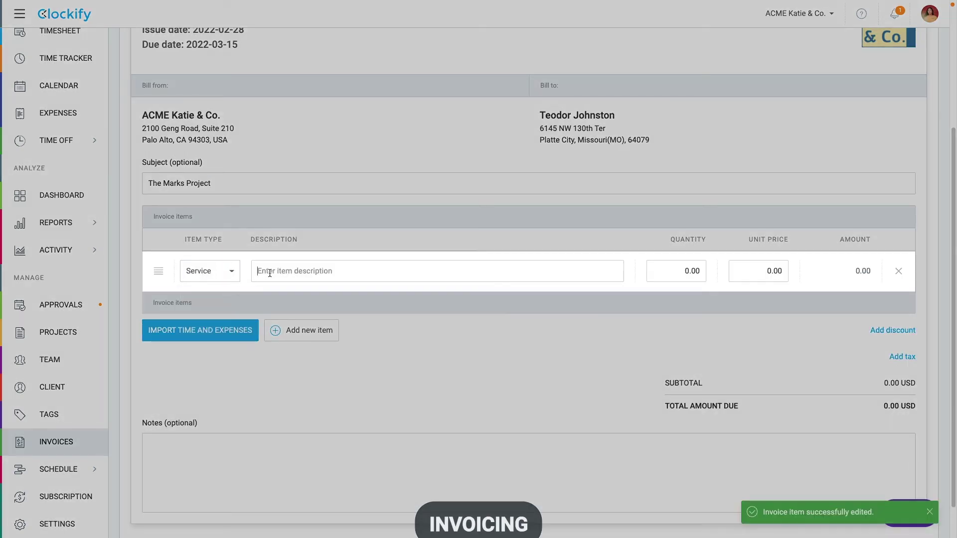
text(Design)
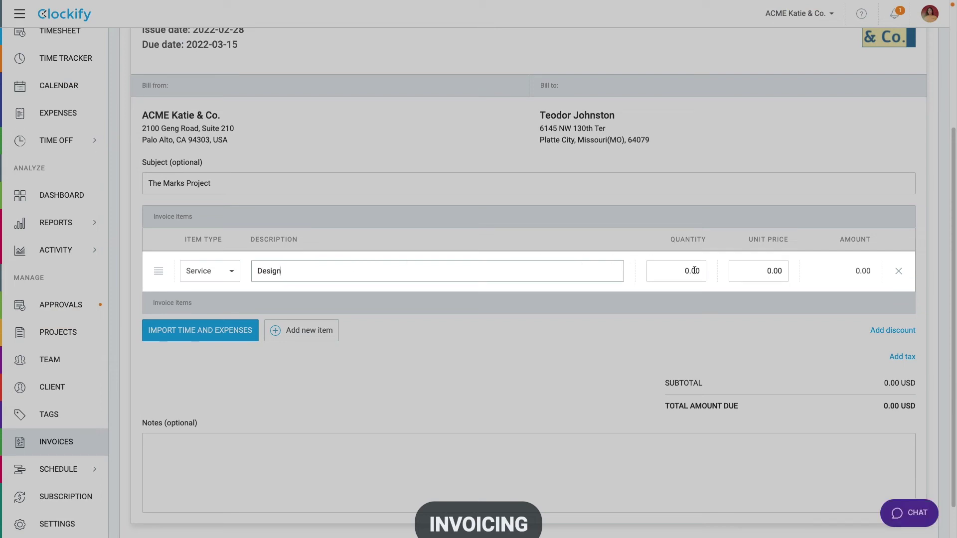
key(Tab)
text(70)
key(Tab)
text(1)
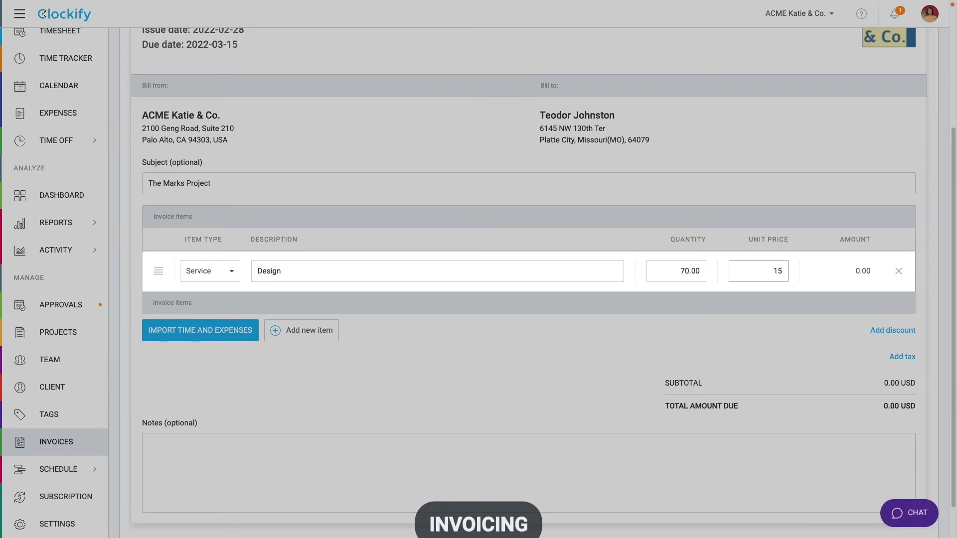
key(Return)
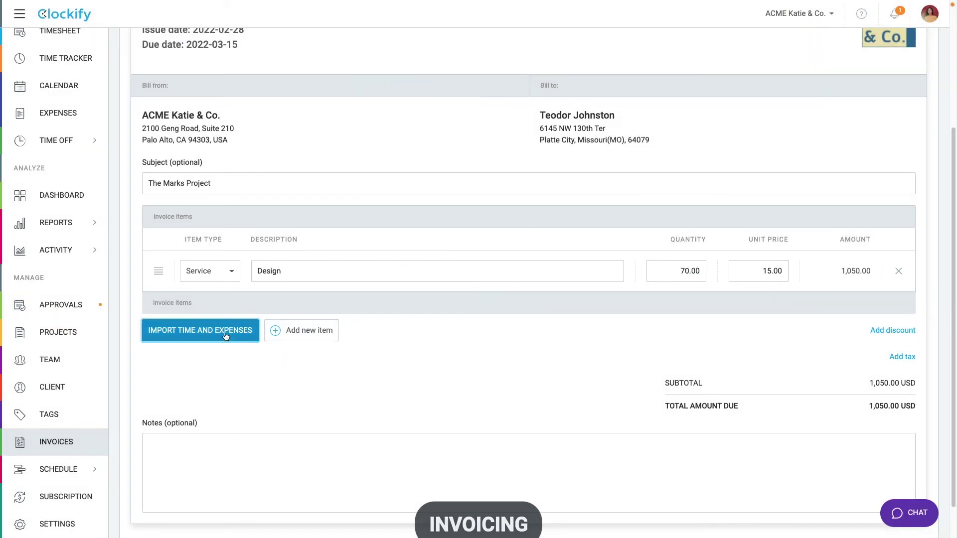
Step: Import time from The Marks project for last month
click(225, 335)
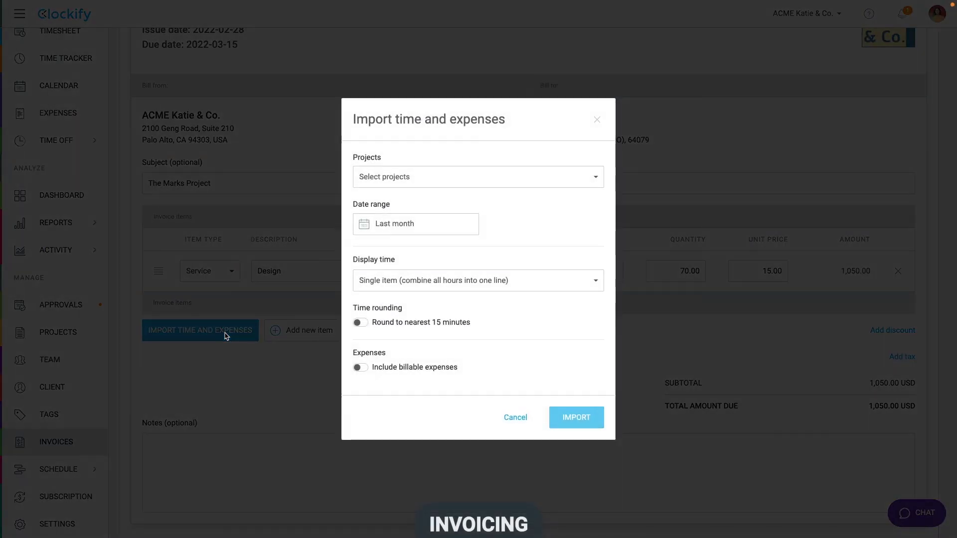
click(397, 176)
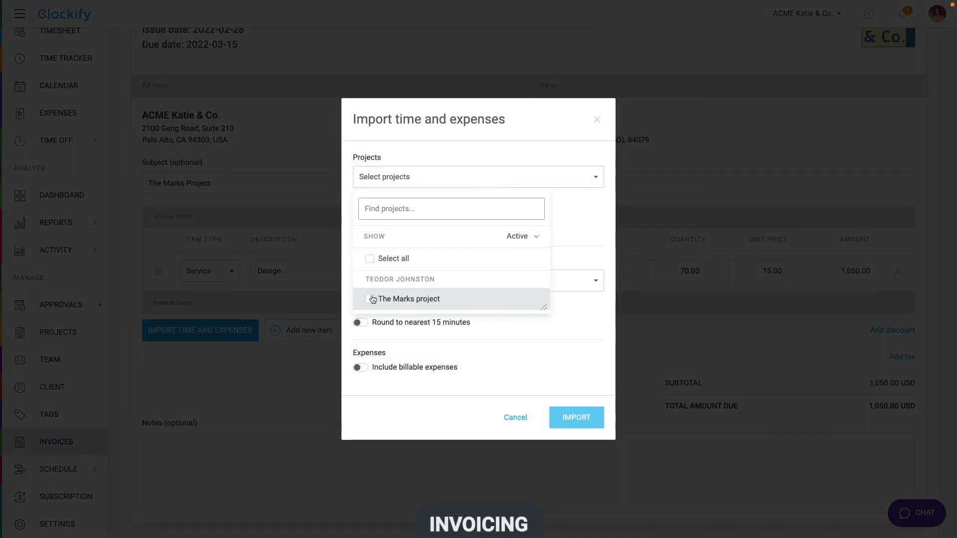
click(372, 299)
click(438, 179)
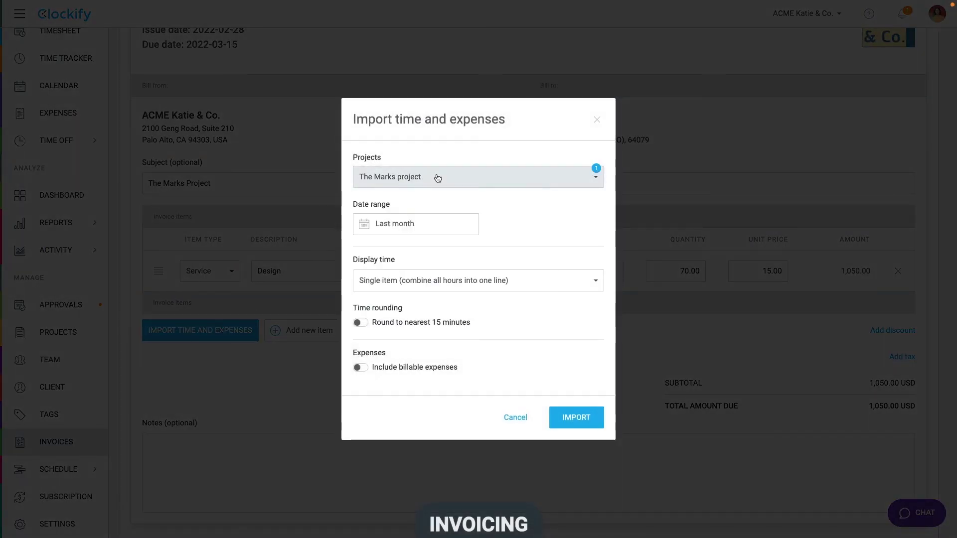
click(417, 229)
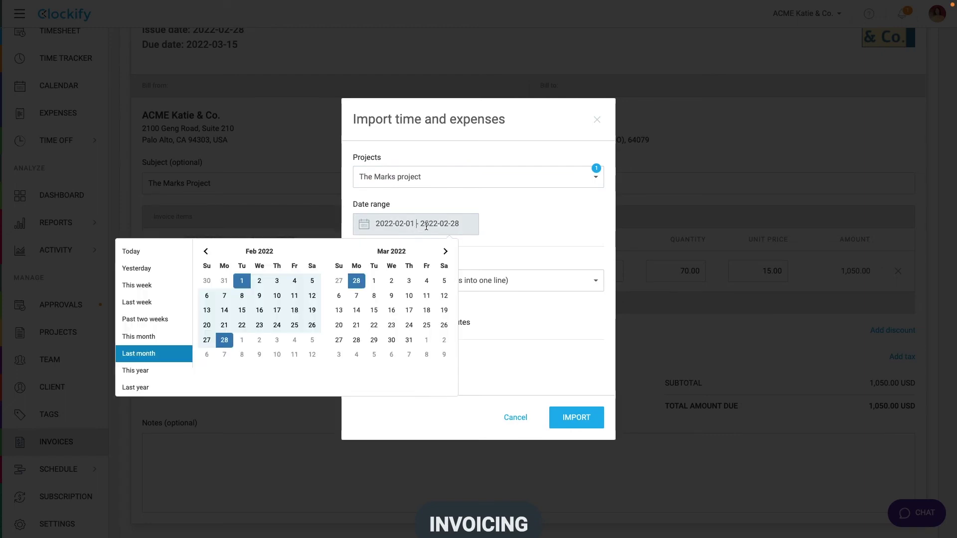
click(498, 220)
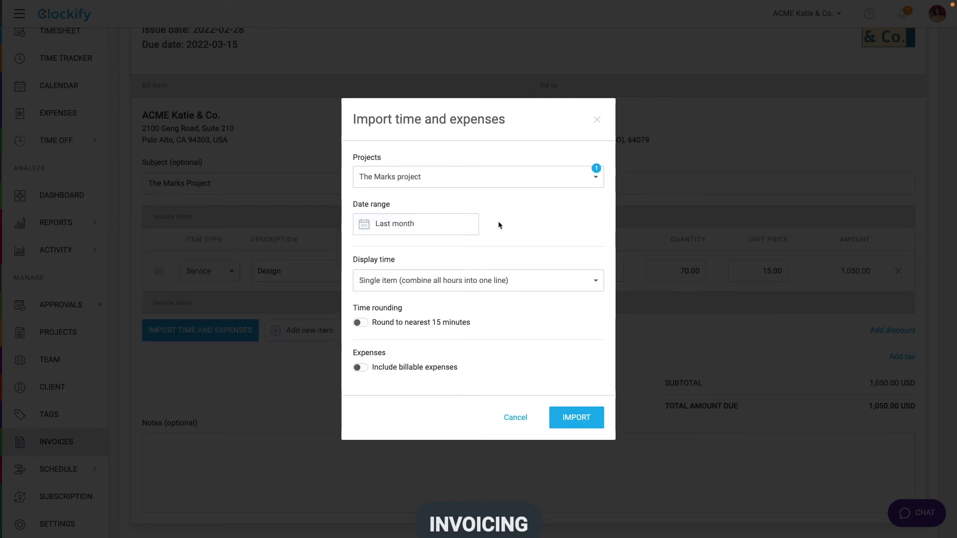
Step: Show time as a single item rounded to 15 minutes, with billable expenses grouped by project
click(434, 279)
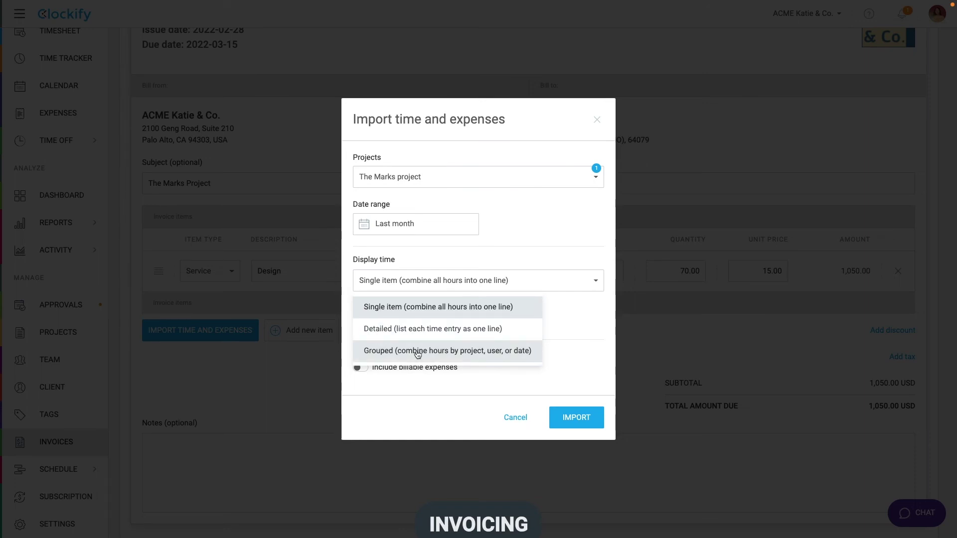
click(429, 282)
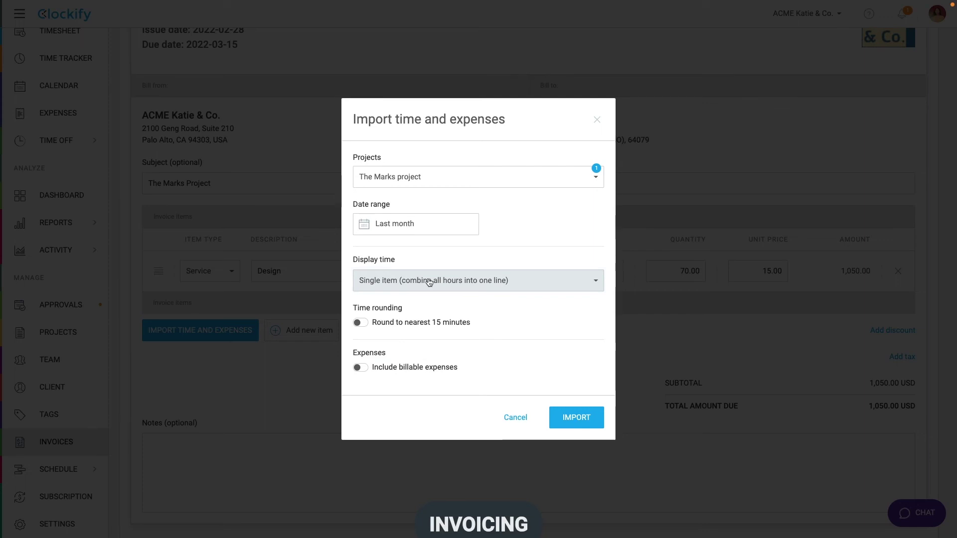
click(364, 323)
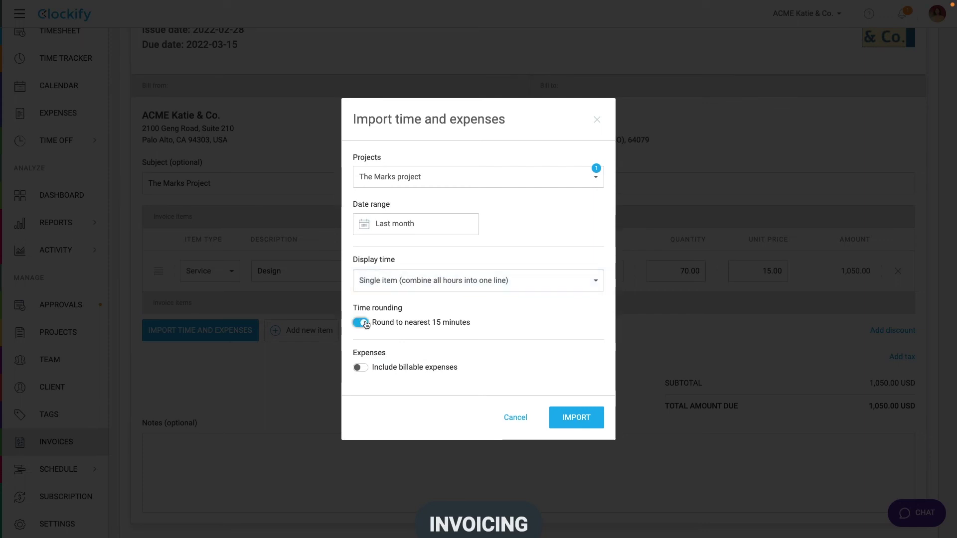
click(360, 368)
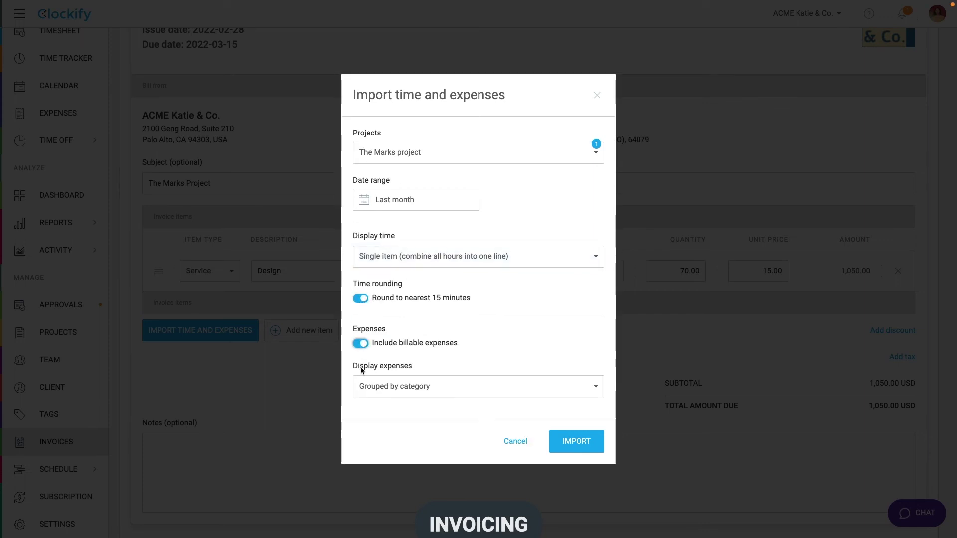
click(364, 385)
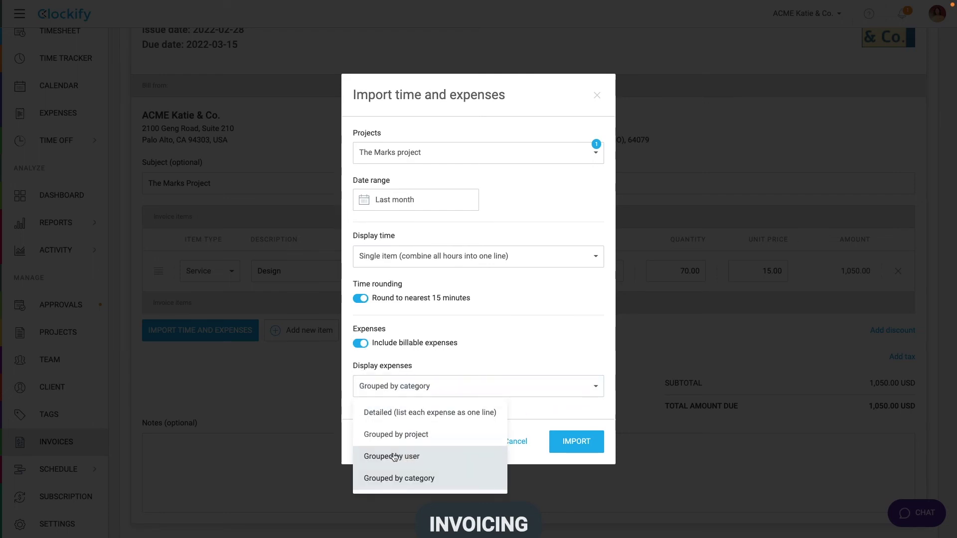
click(399, 435)
Step: Import the items, rename Design to 'Design website' and move it to second place
click(559, 442)
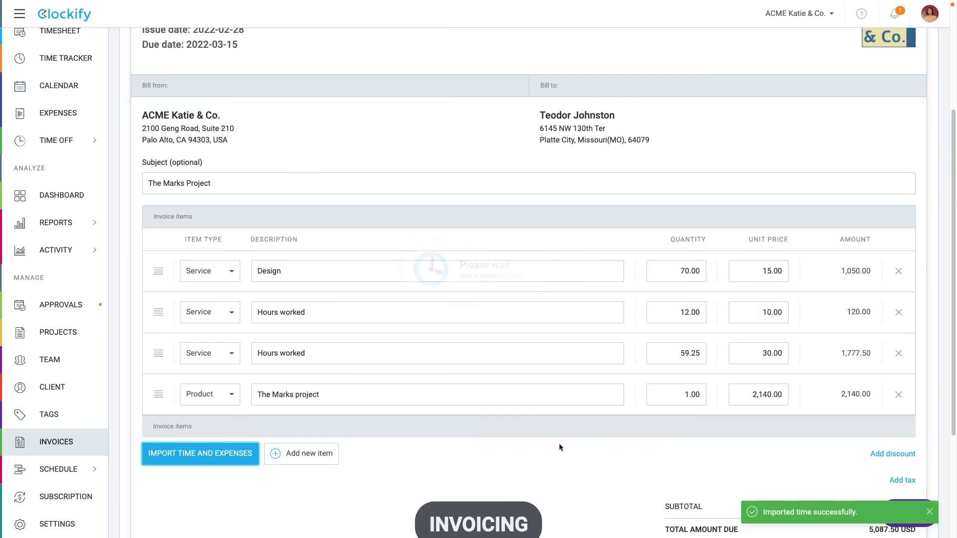
click(341, 269)
text(website)
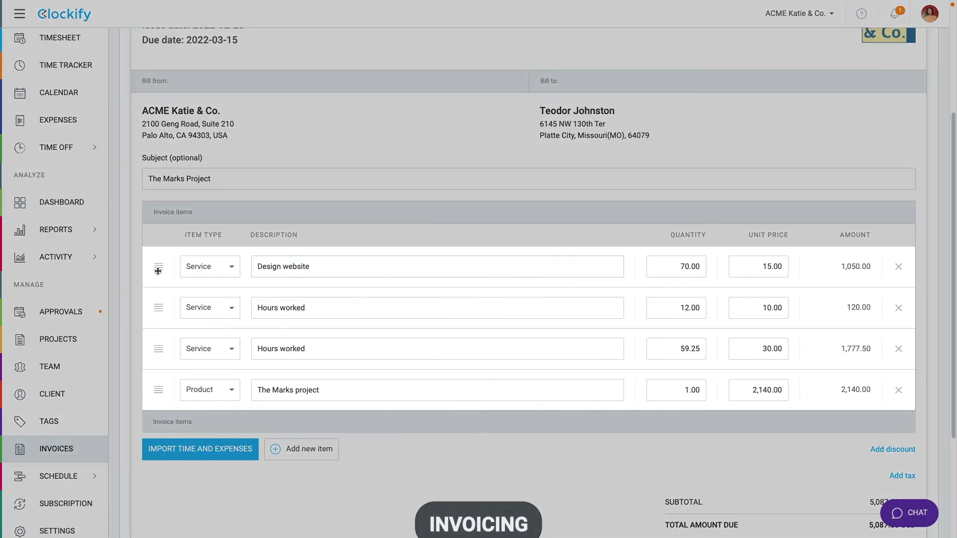
drag(158, 268, 159, 311)
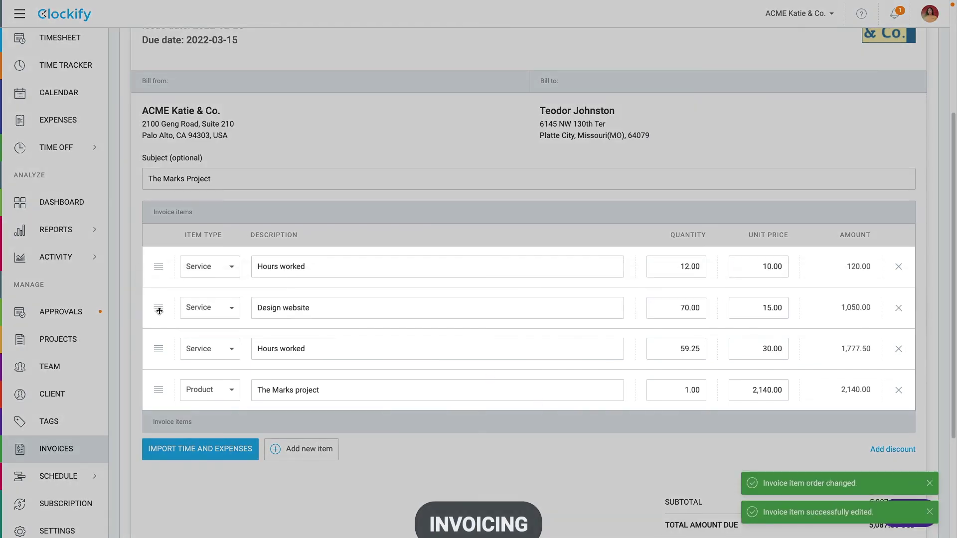
Step: Set the Hours worked unit price to 20.00 and Design website to -15.00
click(771, 269)
text(20.00)
key(Return)
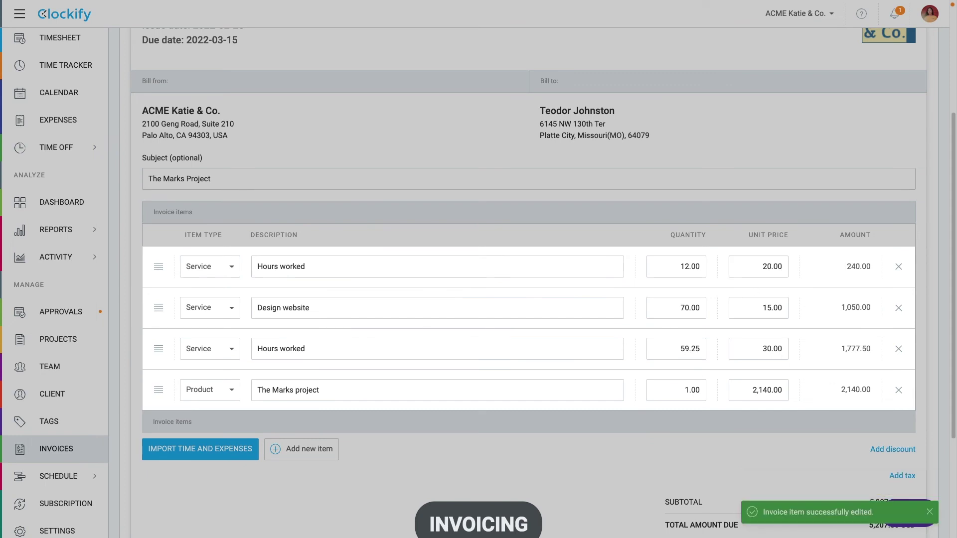
click(762, 308)
text(-)
key(Return)
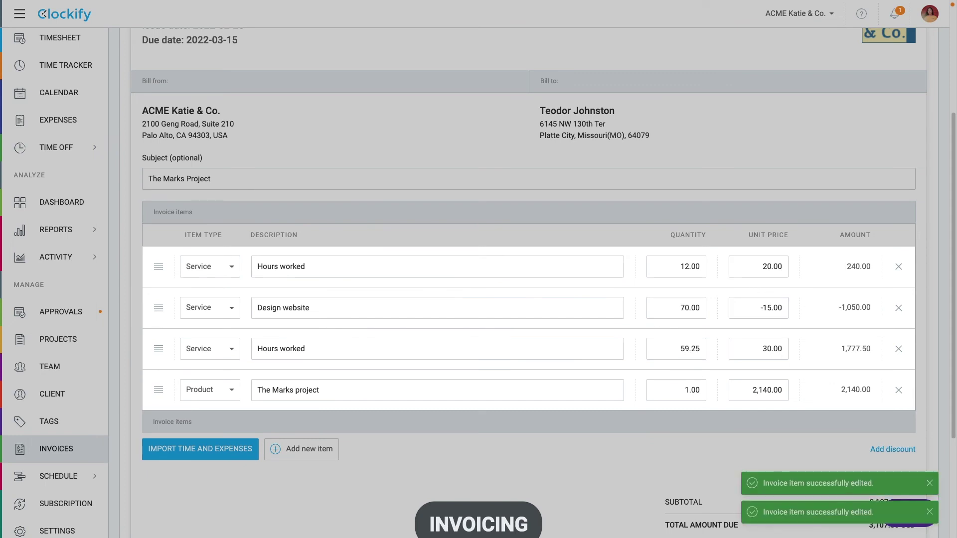
Step: Add a 5% discount and a 10% tax to the invoice
scroll(883, 286, down, 3)
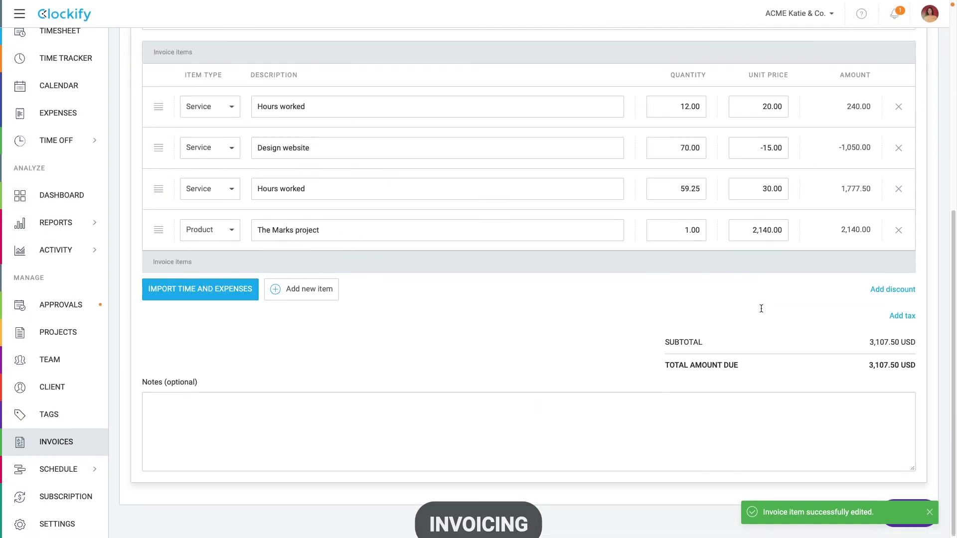
click(885, 289)
text(5)
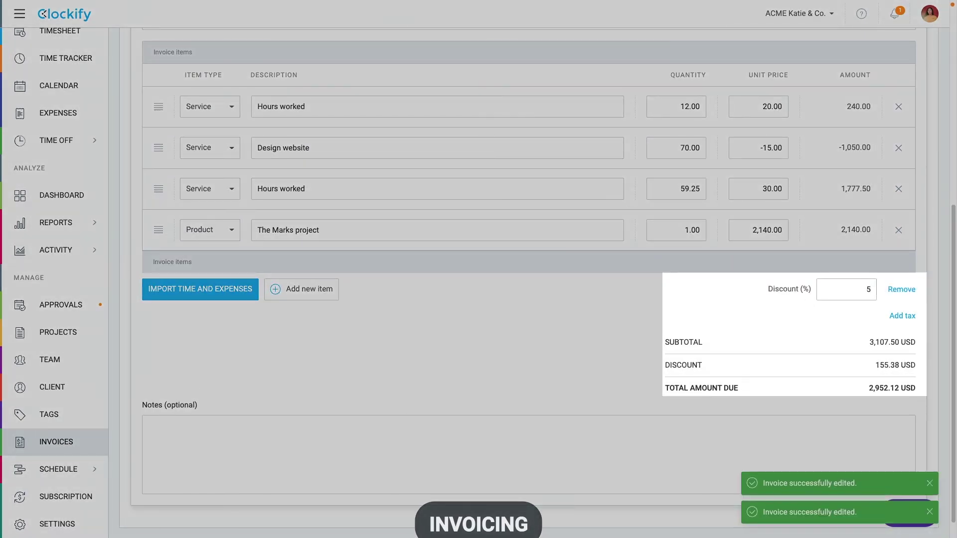
click(902, 315)
text(10)
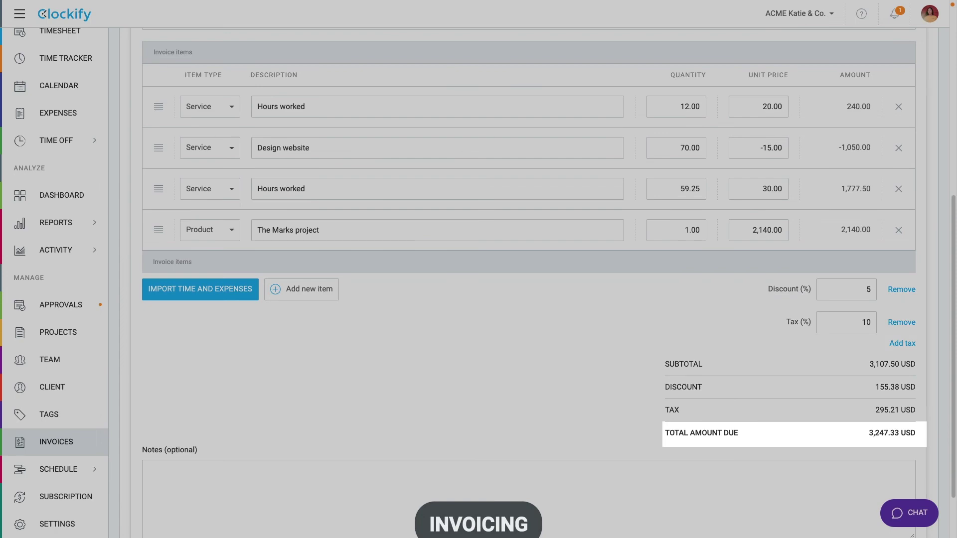
Step: Download the 3,247.33 USD invoice as PDF, mark it Sent, and return to Invoices
scroll(411, 313, up, 10)
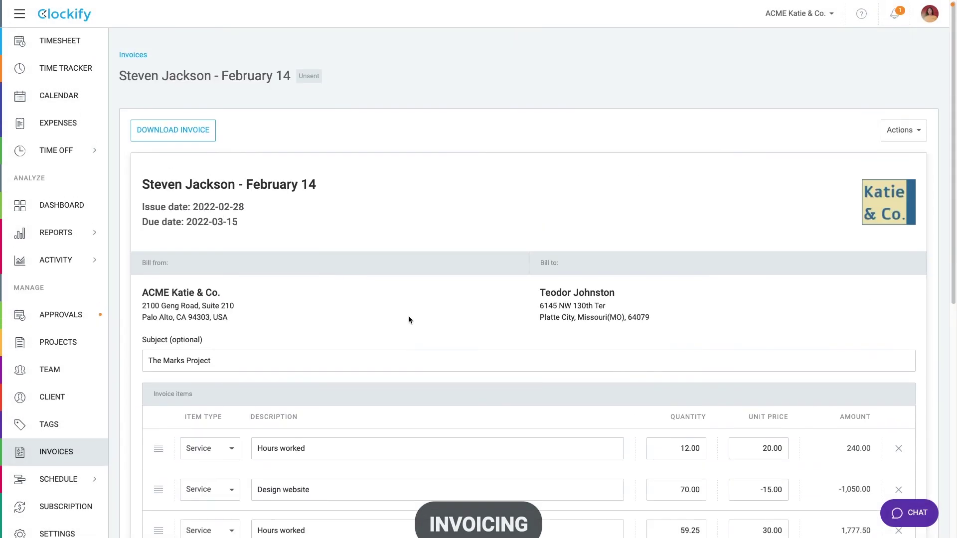
click(171, 130)
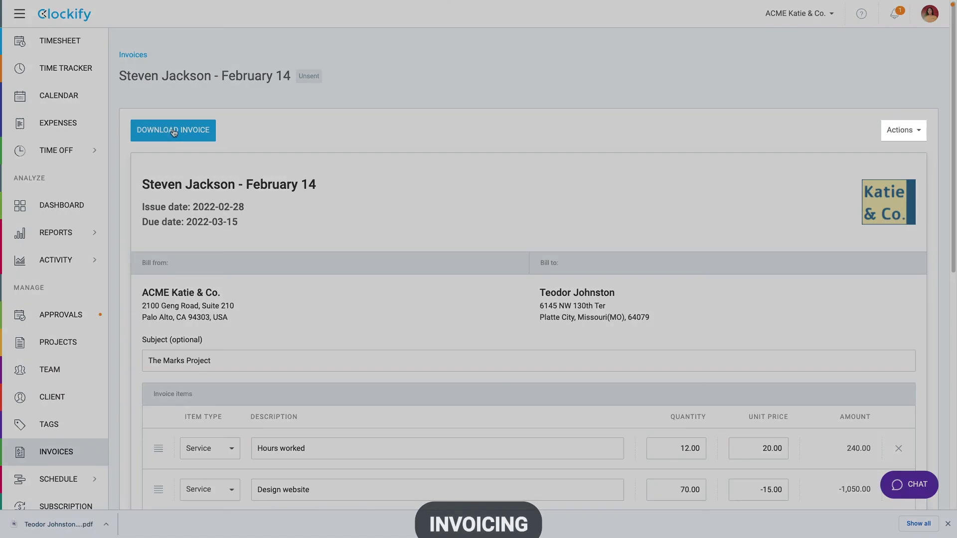
click(894, 133)
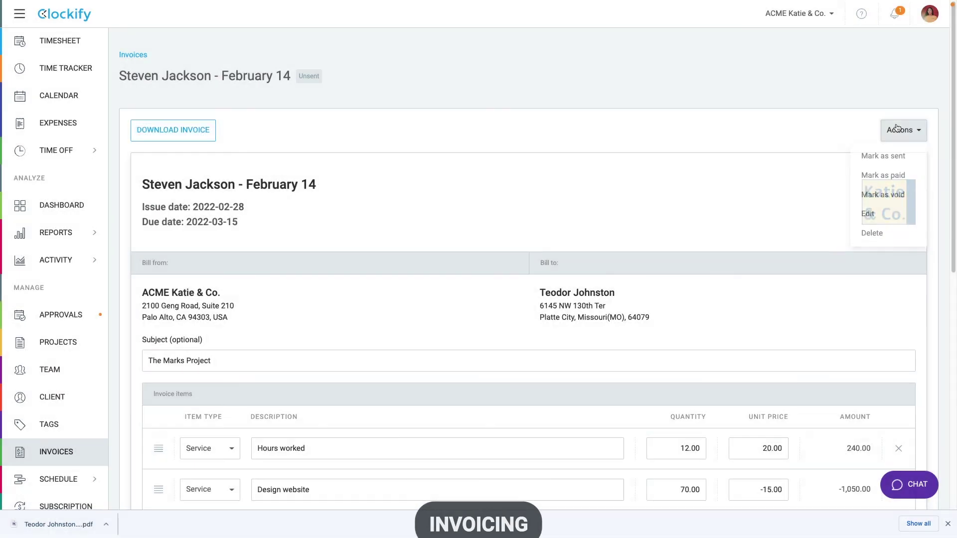
click(889, 156)
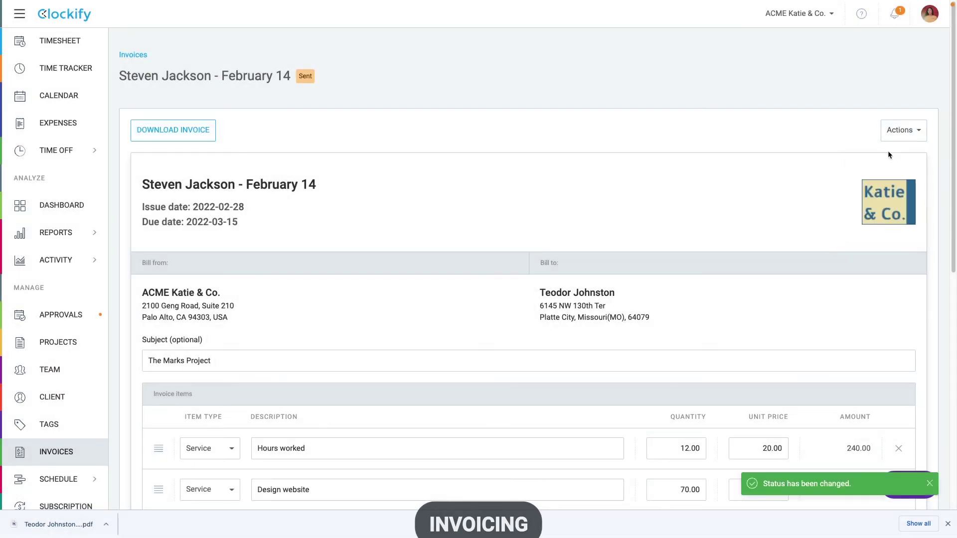
click(65, 464)
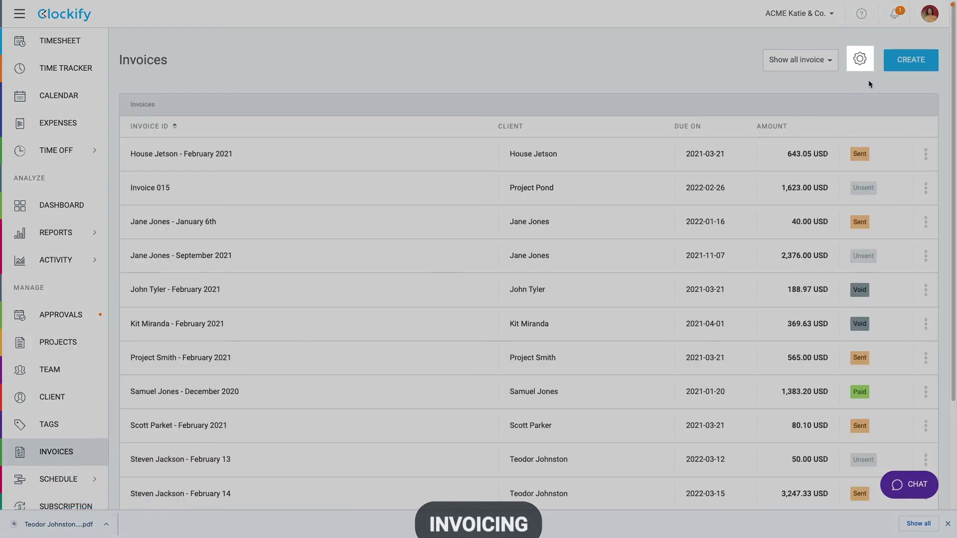
Step: Replace the TAX label translation with 'VAT' in the invoice Appearance settings
click(866, 67)
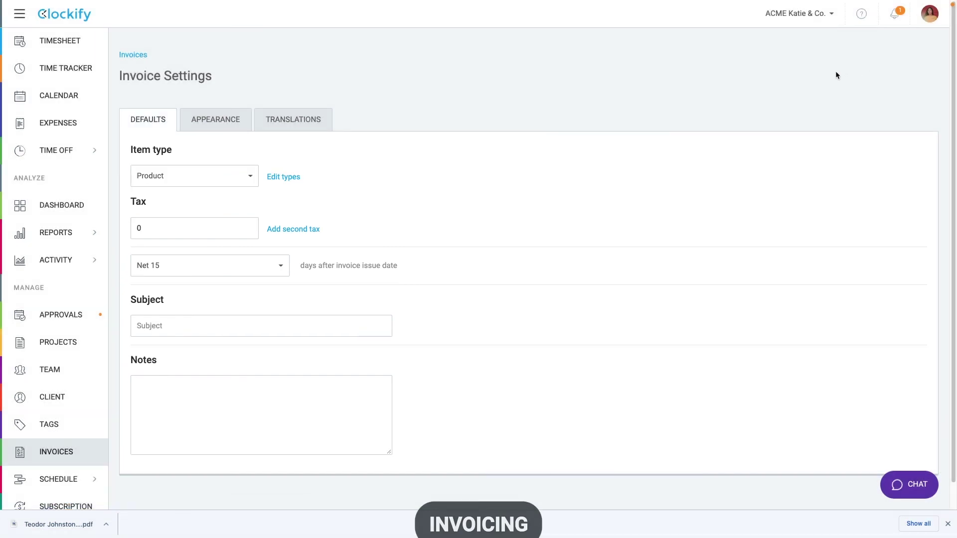
click(232, 123)
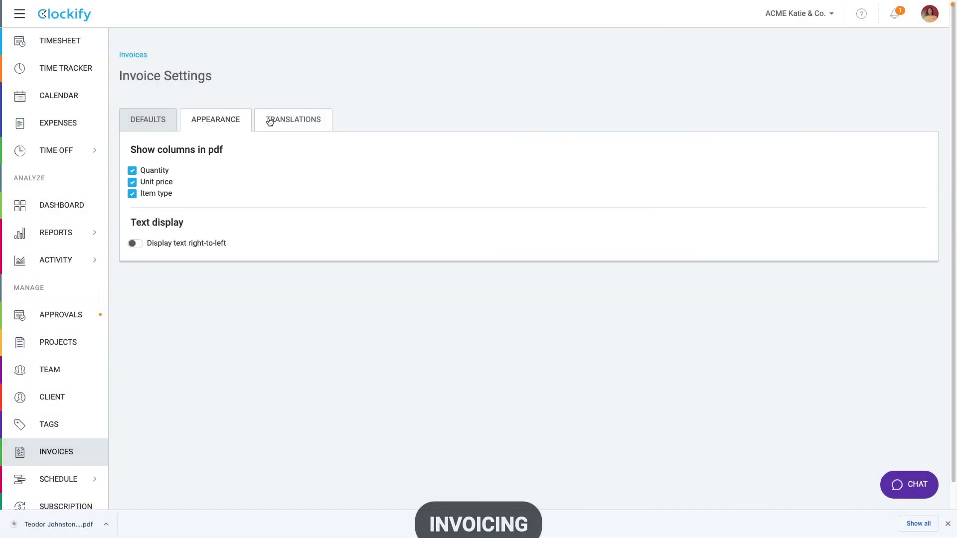
click(270, 122)
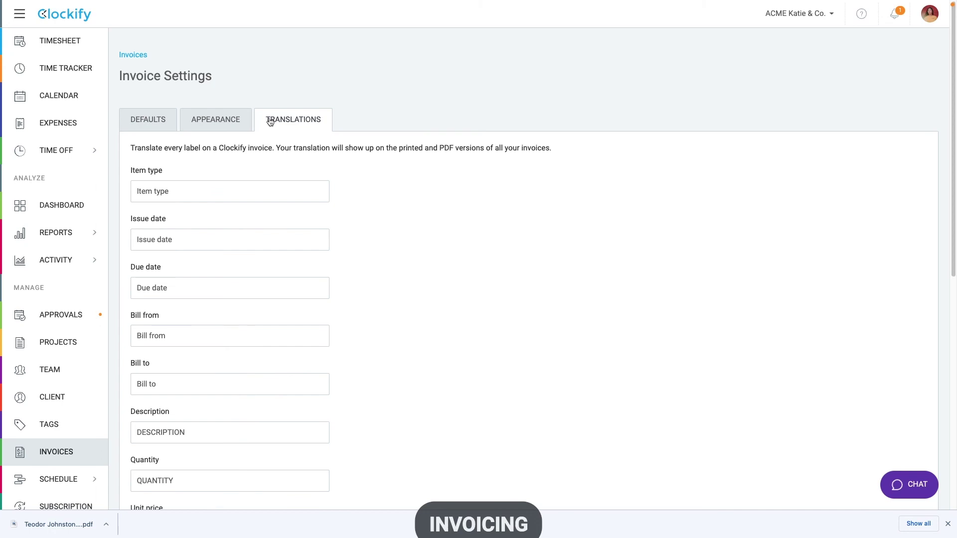
scroll(269, 123, down, 8)
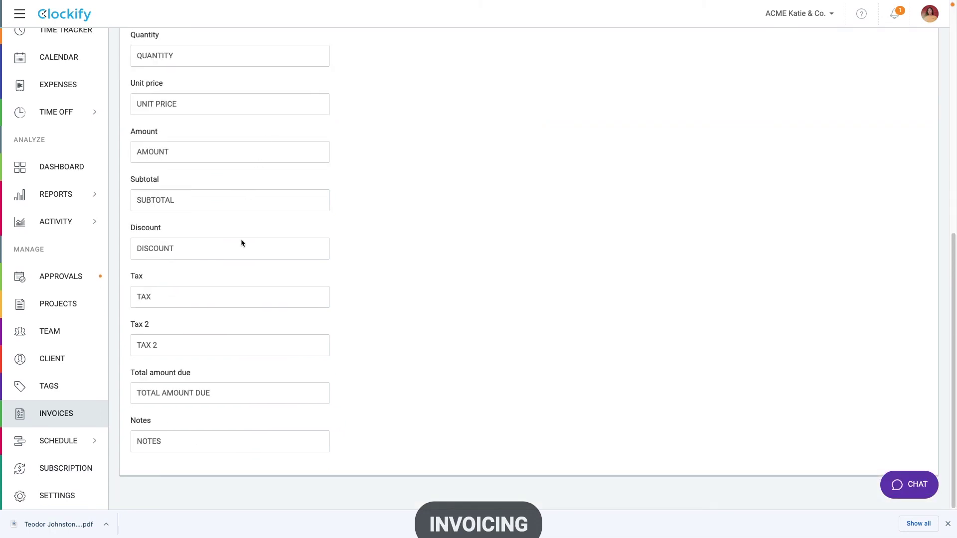
click(232, 290)
double_click(231, 289)
text(VAT)
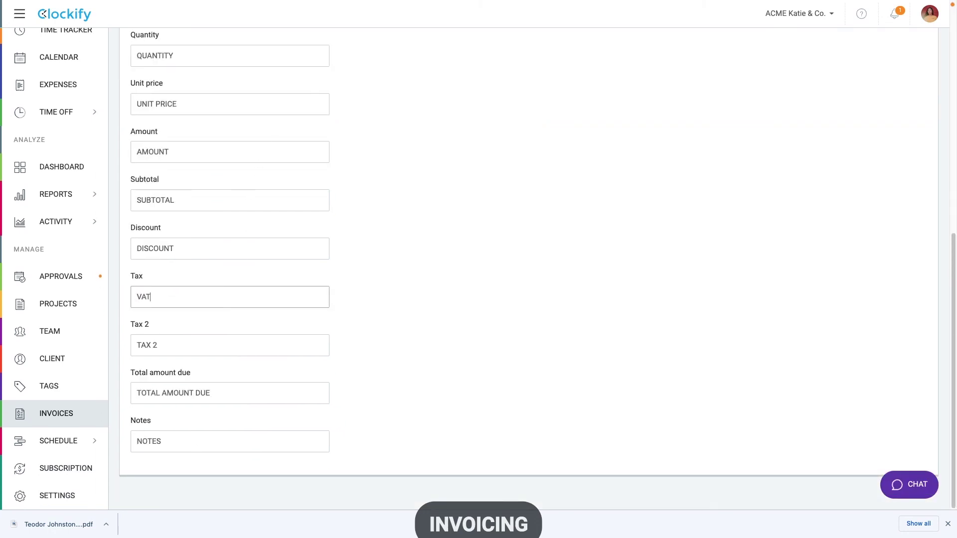
key(Return)
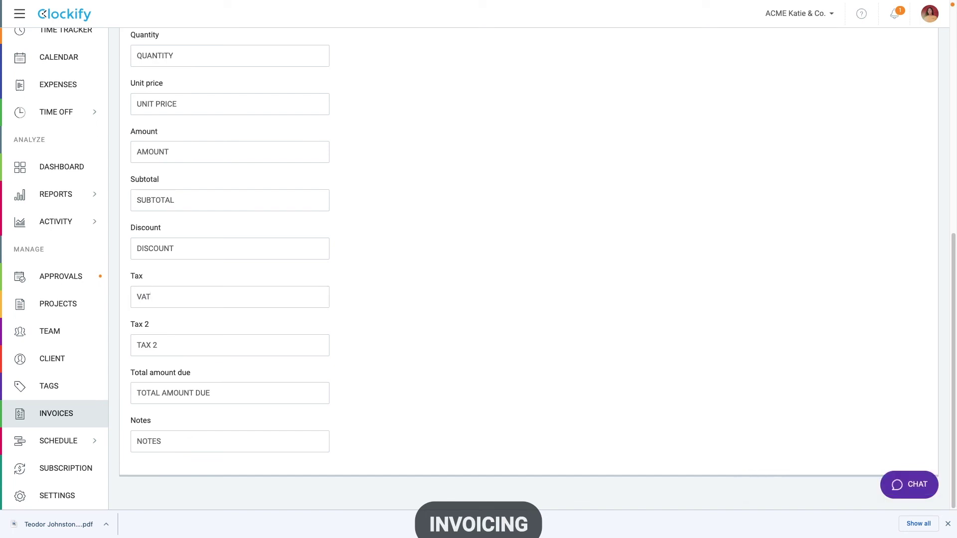
Step: In the Detailed report, filter to Billable and Uninvoiced entries, then clear the status filters
mouse_move(105, 197)
click(150, 239)
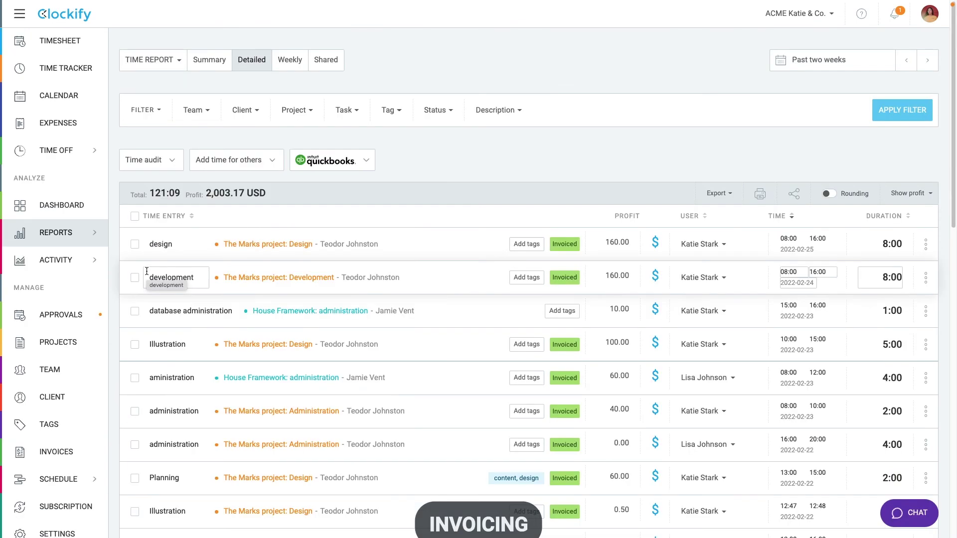
click(438, 113)
scroll(434, 275, down, 2)
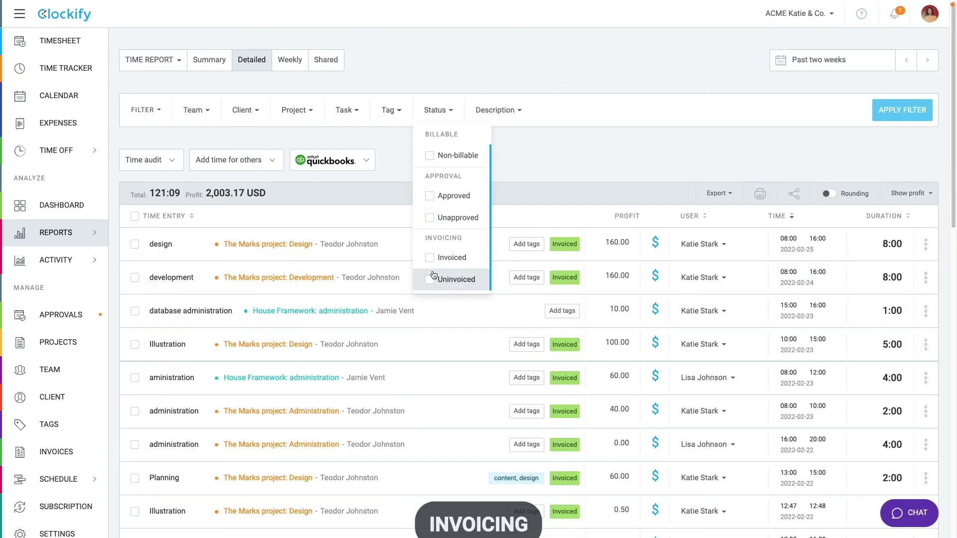
click(429, 277)
scroll(447, 191, up, 1)
scroll(447, 191, up, 2)
click(444, 149)
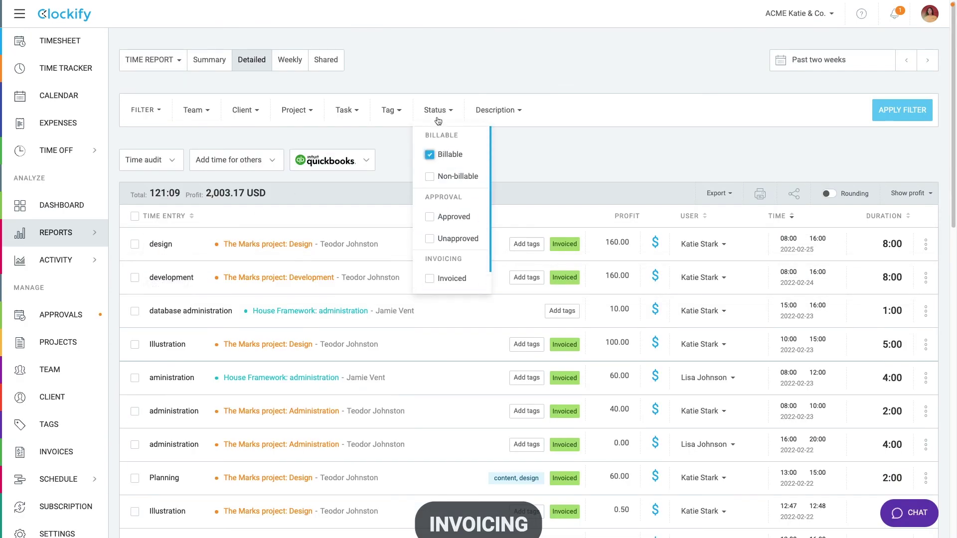
click(439, 118)
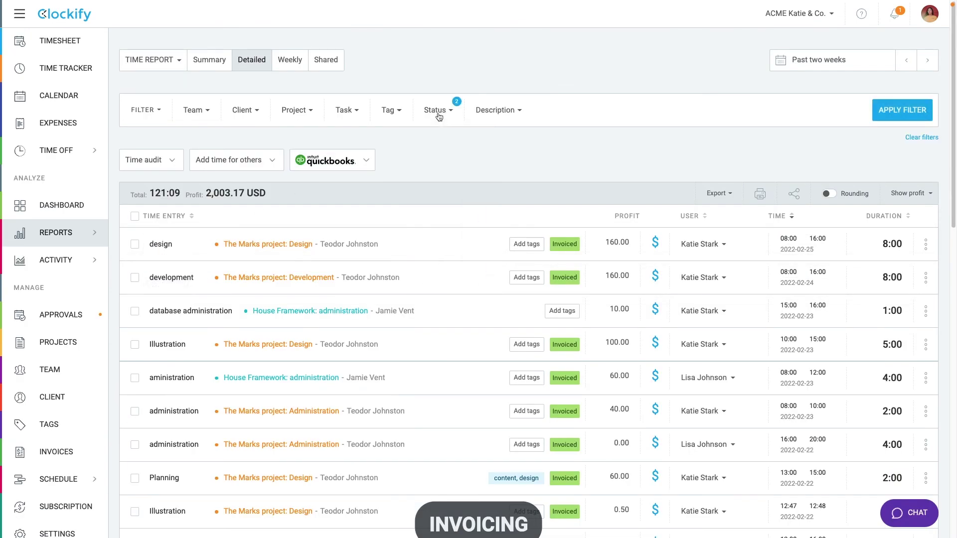
click(875, 107)
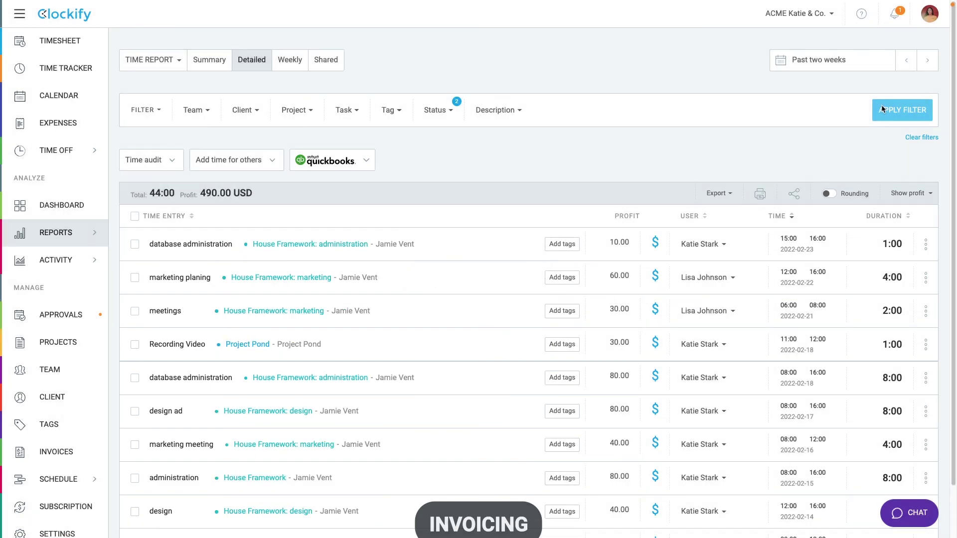
click(917, 137)
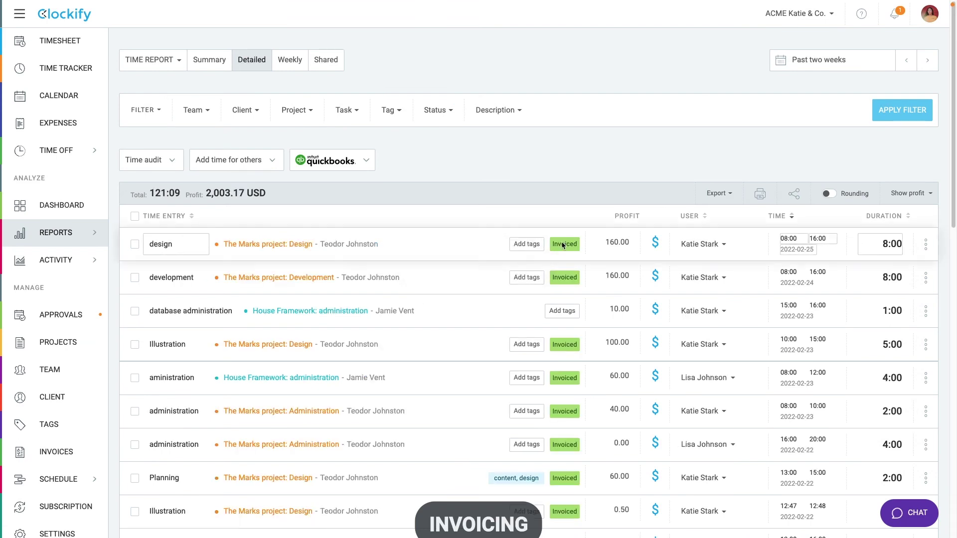
Step: Mark the design, development and database administration entries as invoiced
mouse_move(552, 245)
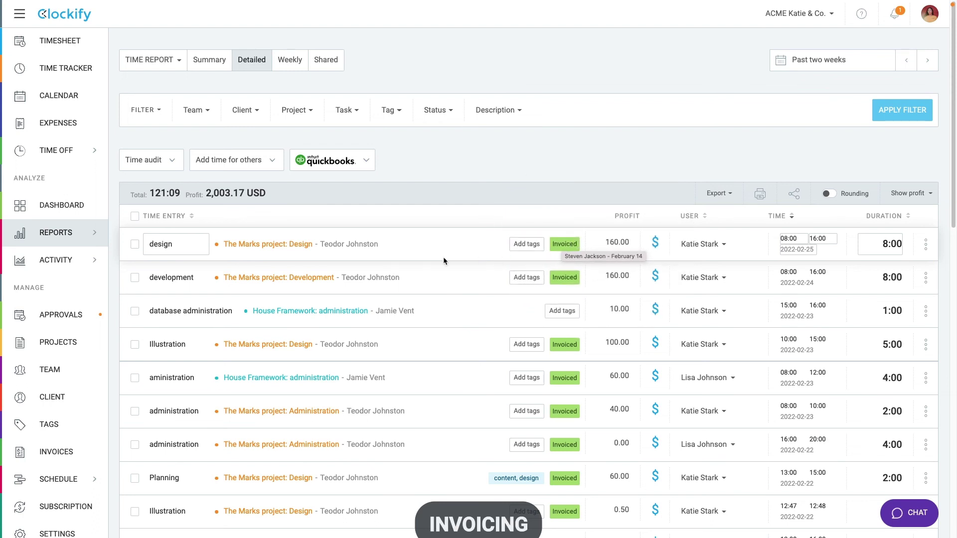
click(134, 243)
click(135, 277)
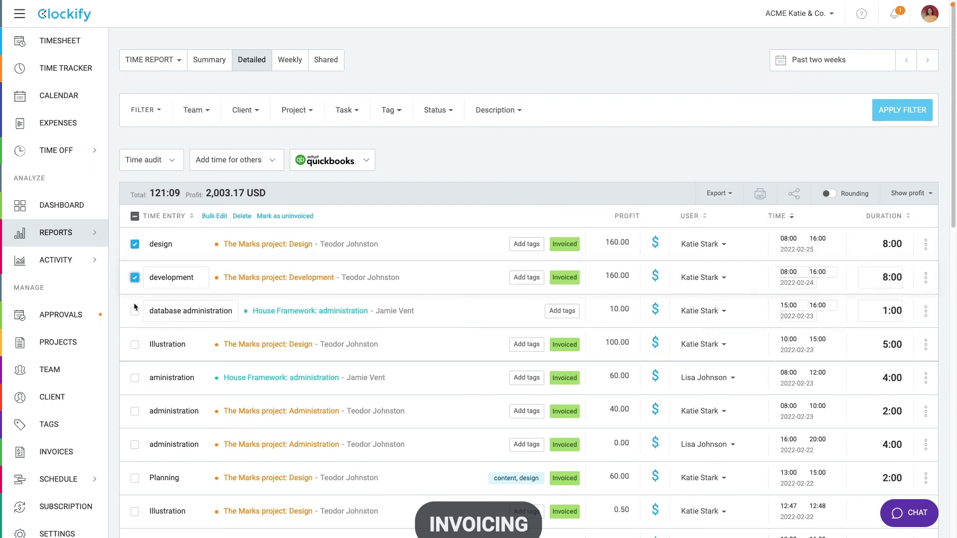
click(135, 310)
click(271, 218)
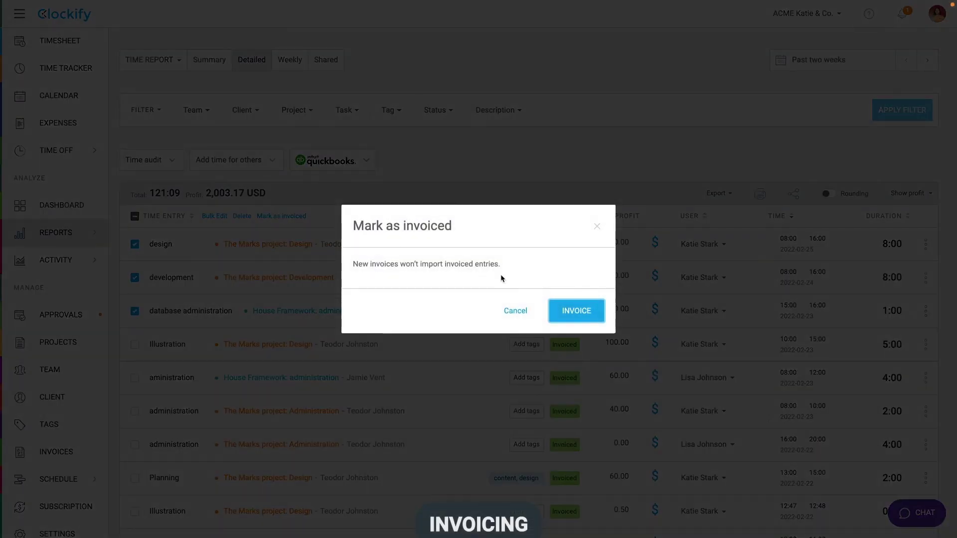
click(587, 313)
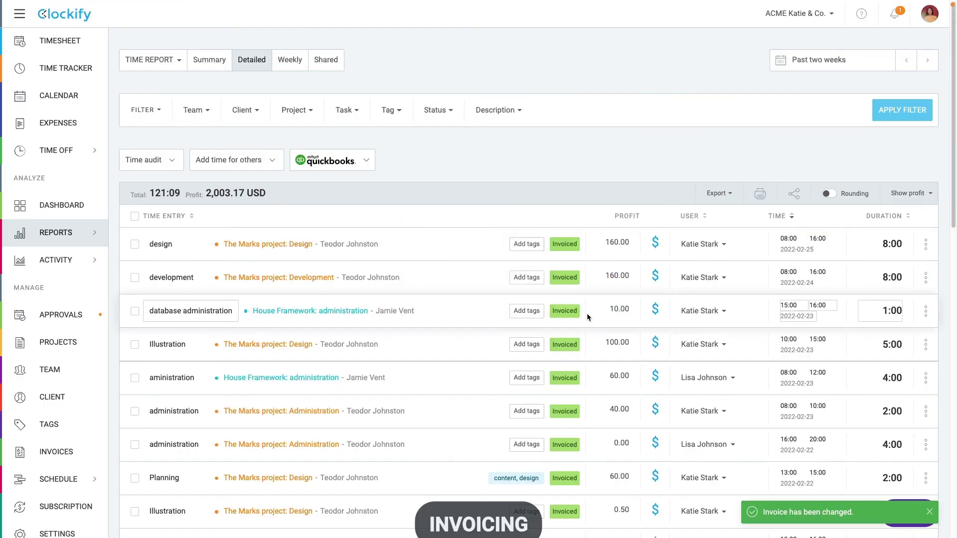
click(134, 278)
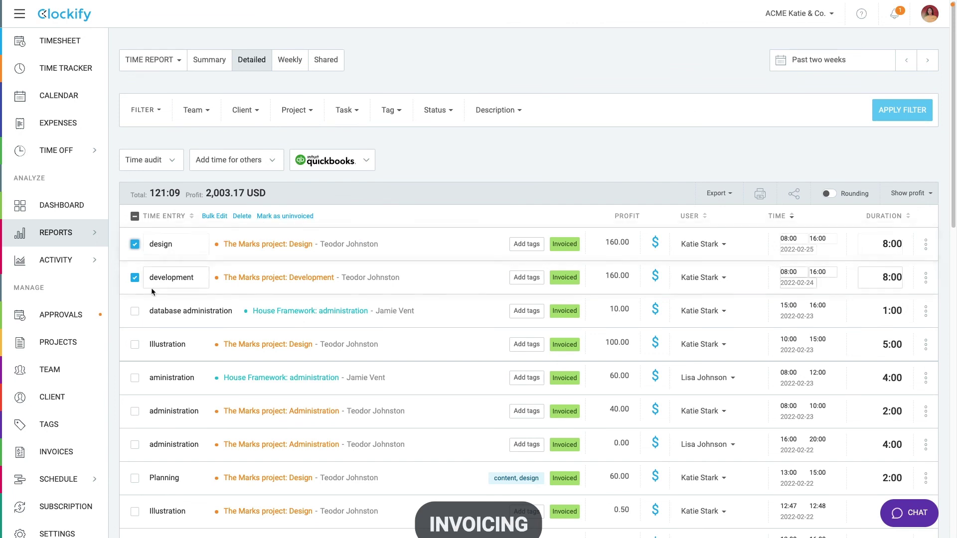
Step: Connect to QuickBooks from the Integrations tab of the workspace settings
click(71, 533)
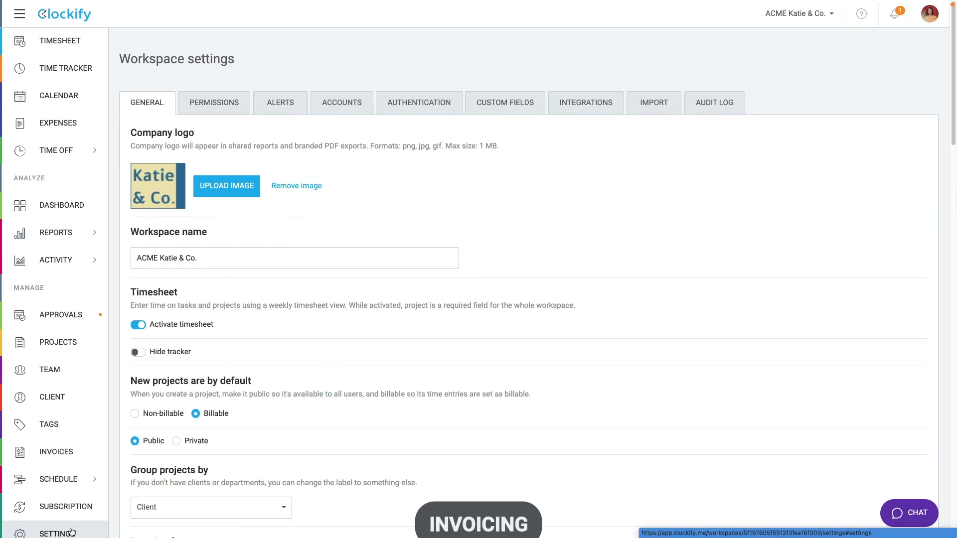
click(584, 105)
click(531, 144)
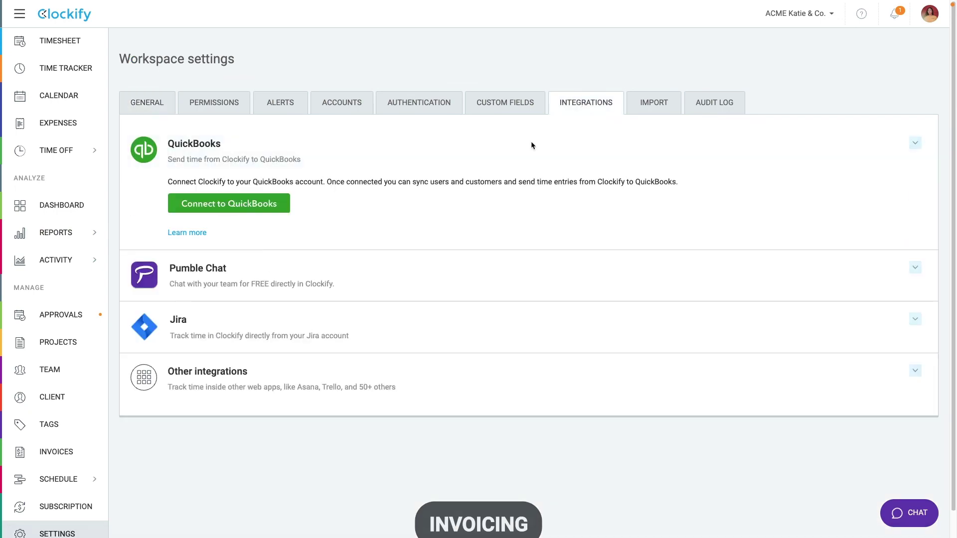
click(265, 210)
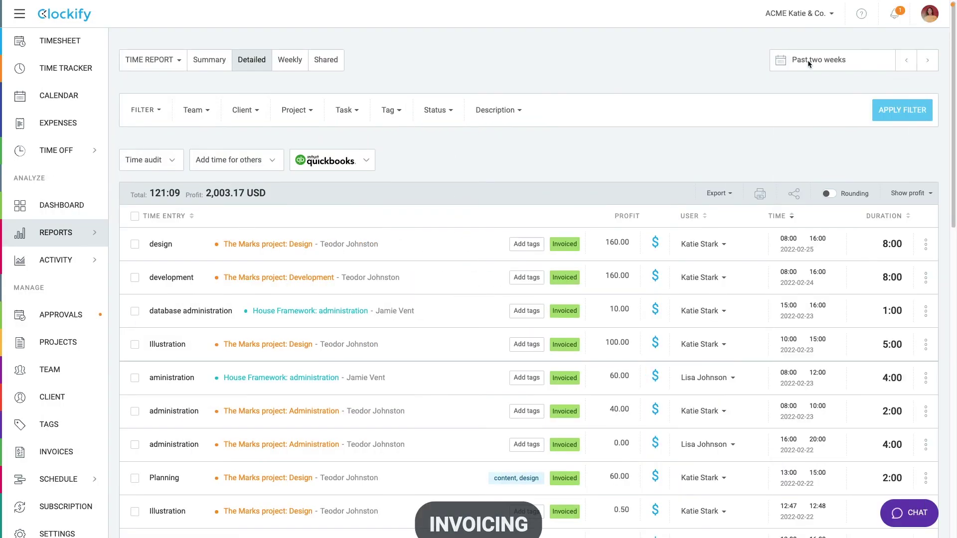
Step: Filter the Detailed report to last week and The Marks project
click(807, 60)
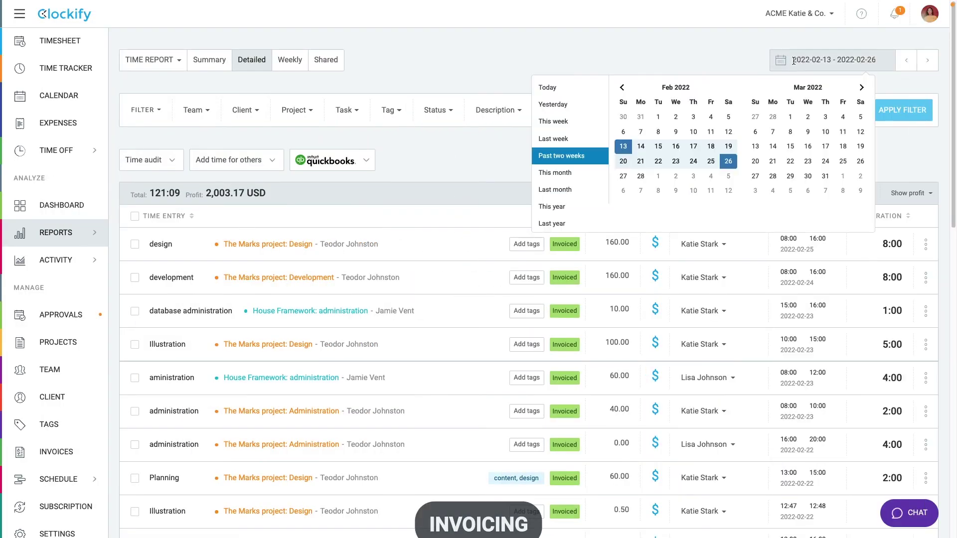
click(552, 137)
click(296, 110)
text(mar)
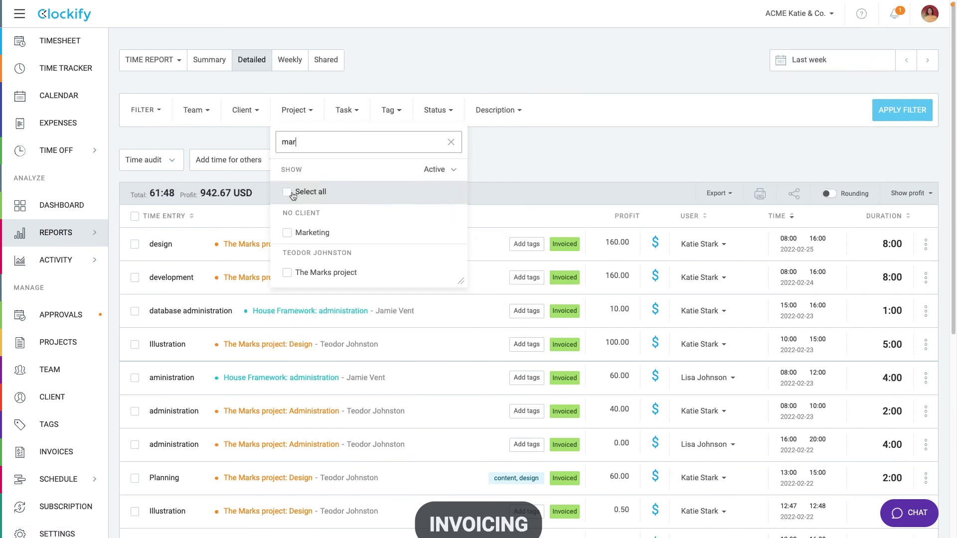
click(288, 272)
click(306, 109)
click(887, 111)
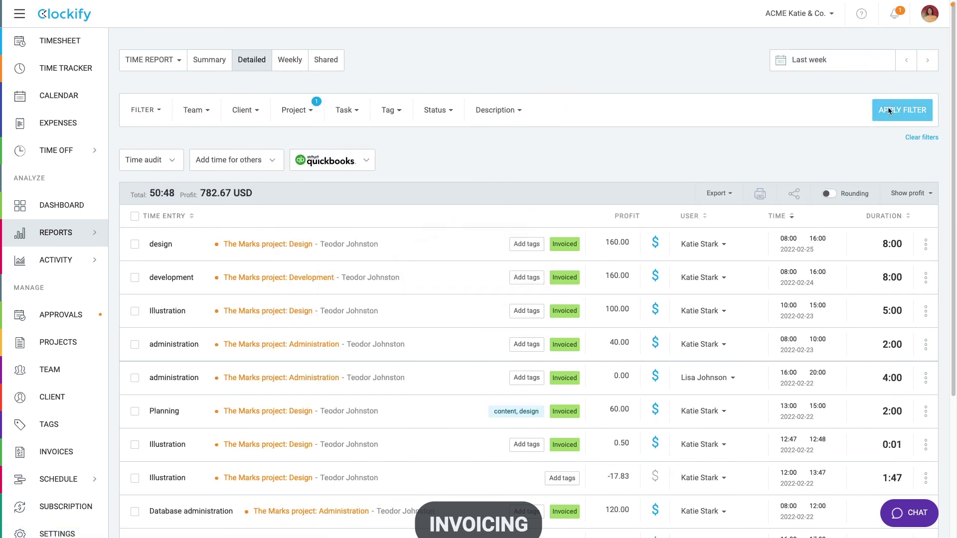
Step: Send the design, development and Illustration entries to QuickBooks, creating the missing users
click(135, 244)
click(135, 277)
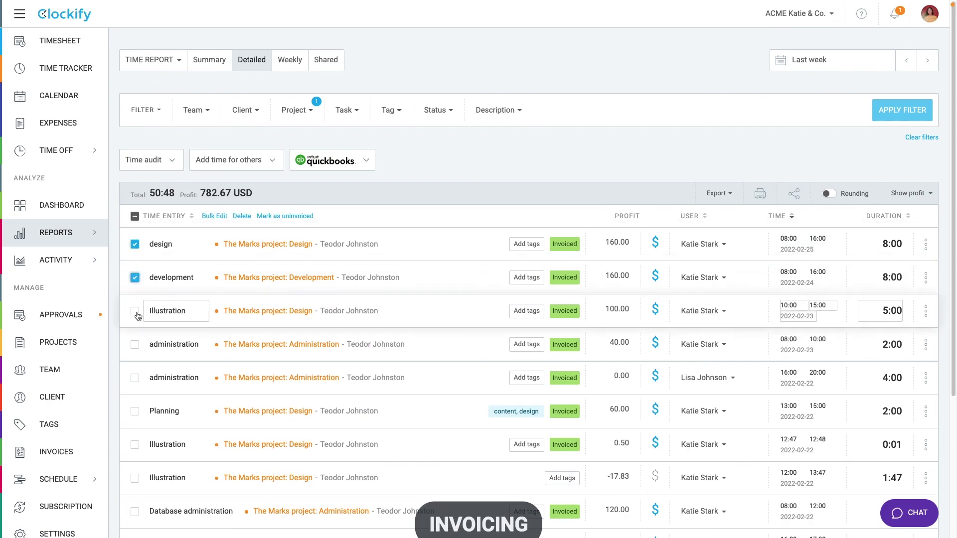
click(135, 310)
click(353, 158)
click(329, 199)
click(581, 308)
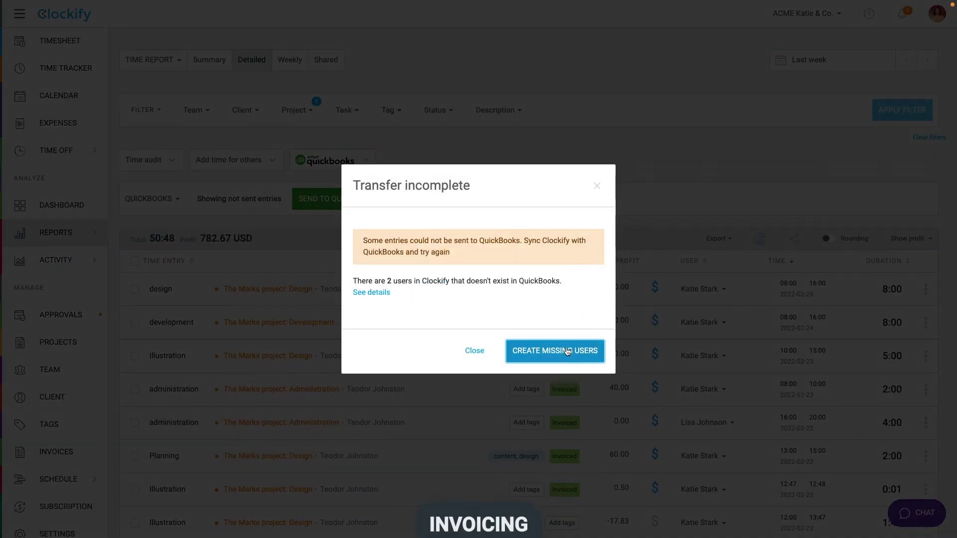
click(567, 352)
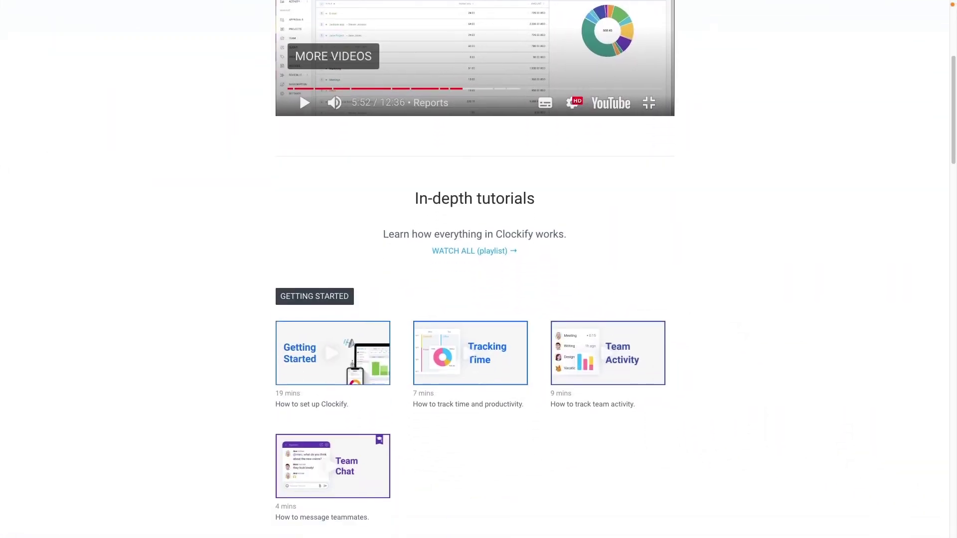
Step: Scroll through the In-depth tutorials page's video sections down to the footer
scroll(479, 269, down, 10)
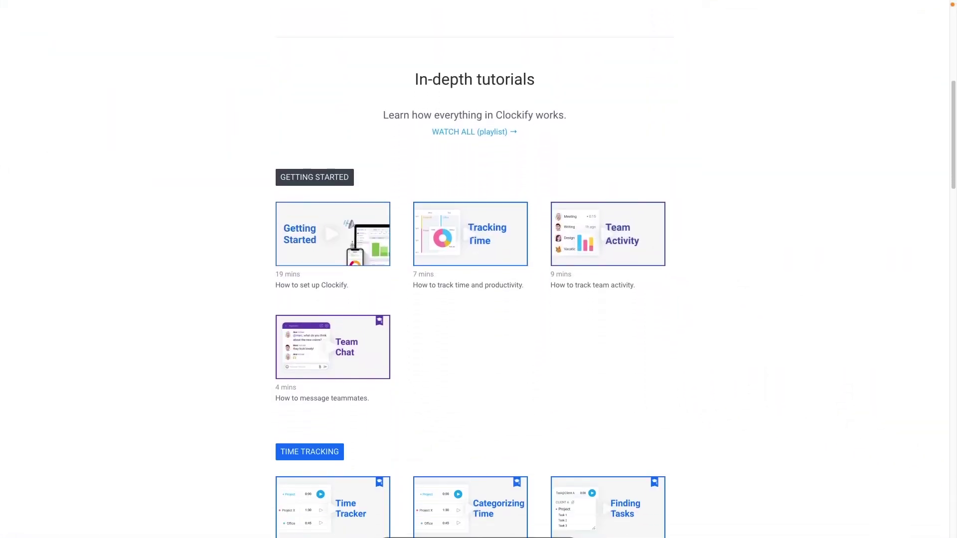
scroll(479, 269, down, 10)
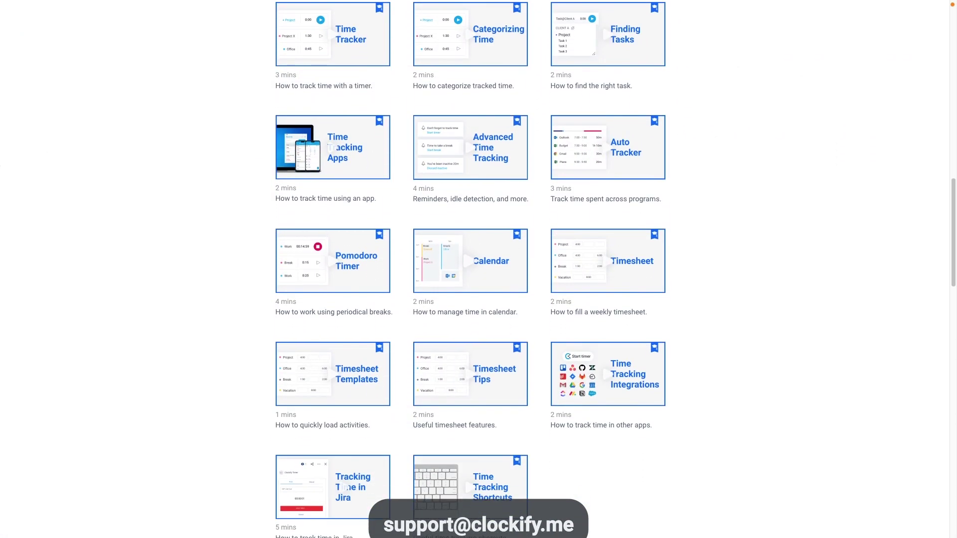
scroll(479, 270, down, 10)
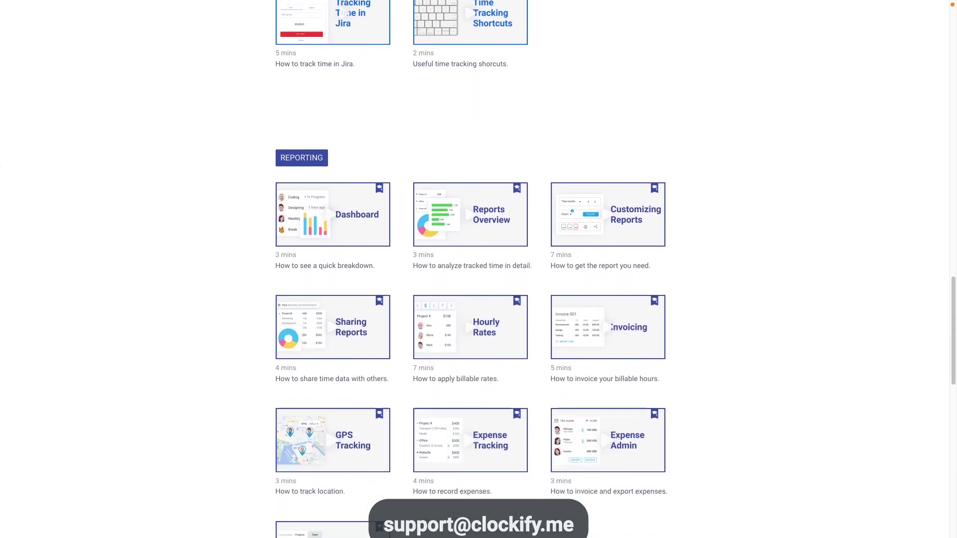
scroll(478, 269, down, 8)
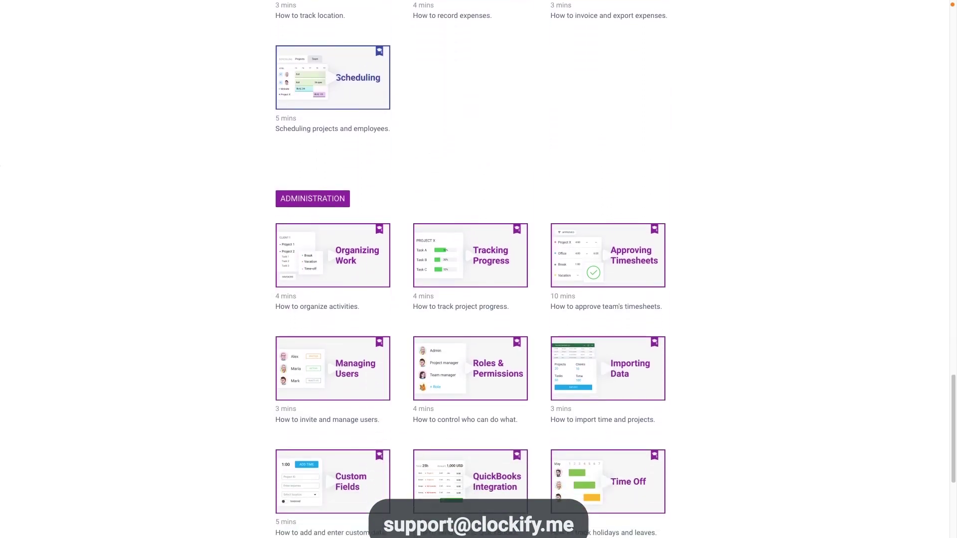